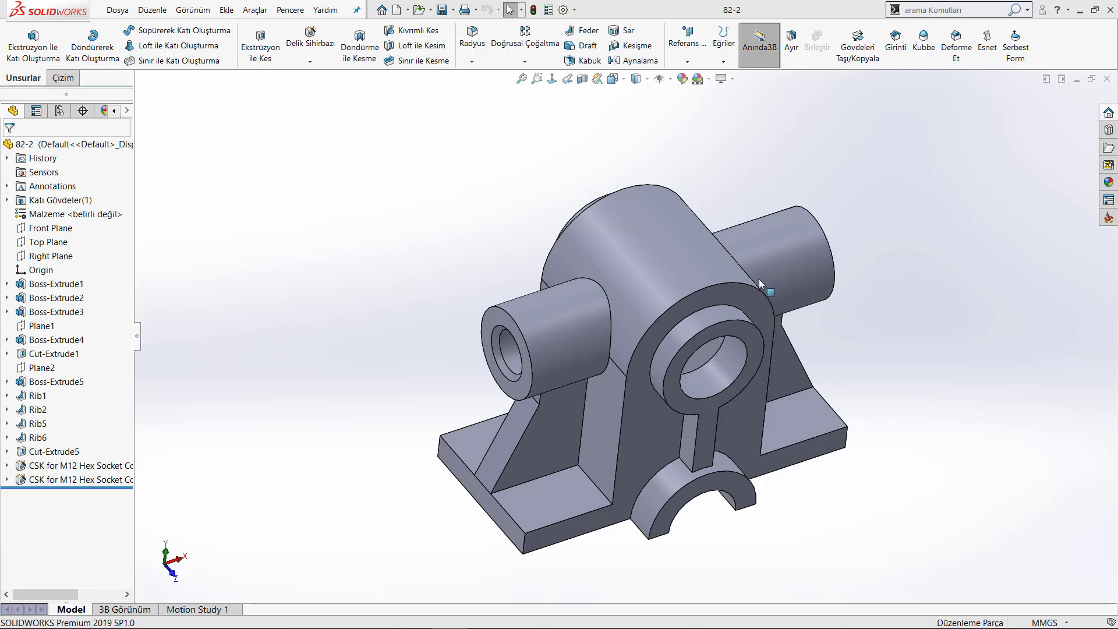
Create a new A3 (ISO) drawing of part 82-2 with its front view near the sheet centre.
left_click(404, 9)
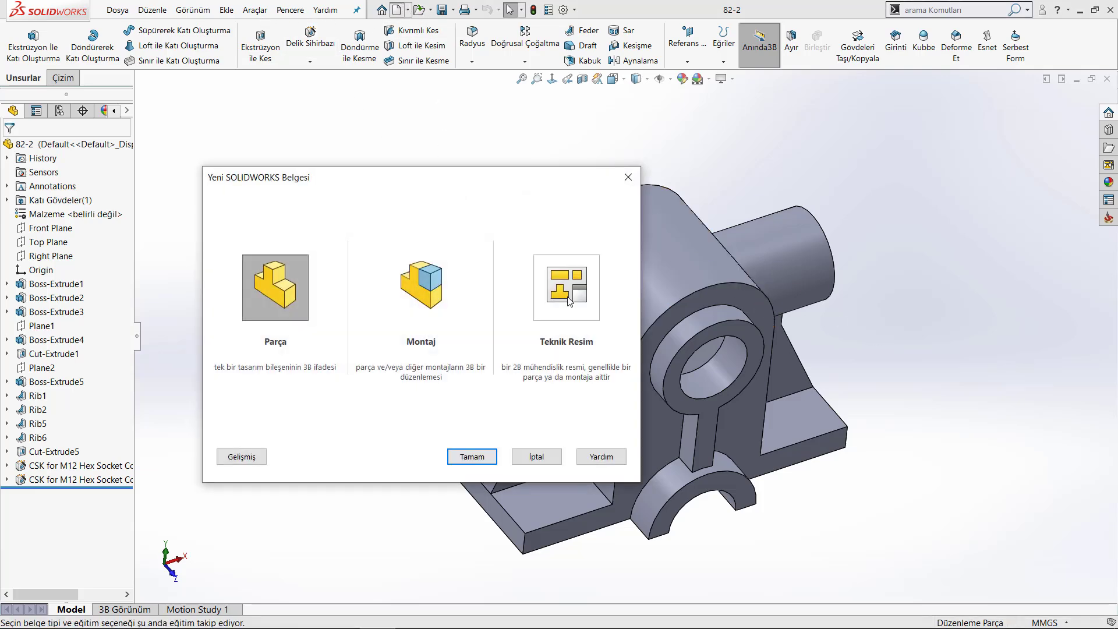
double_click(569, 300)
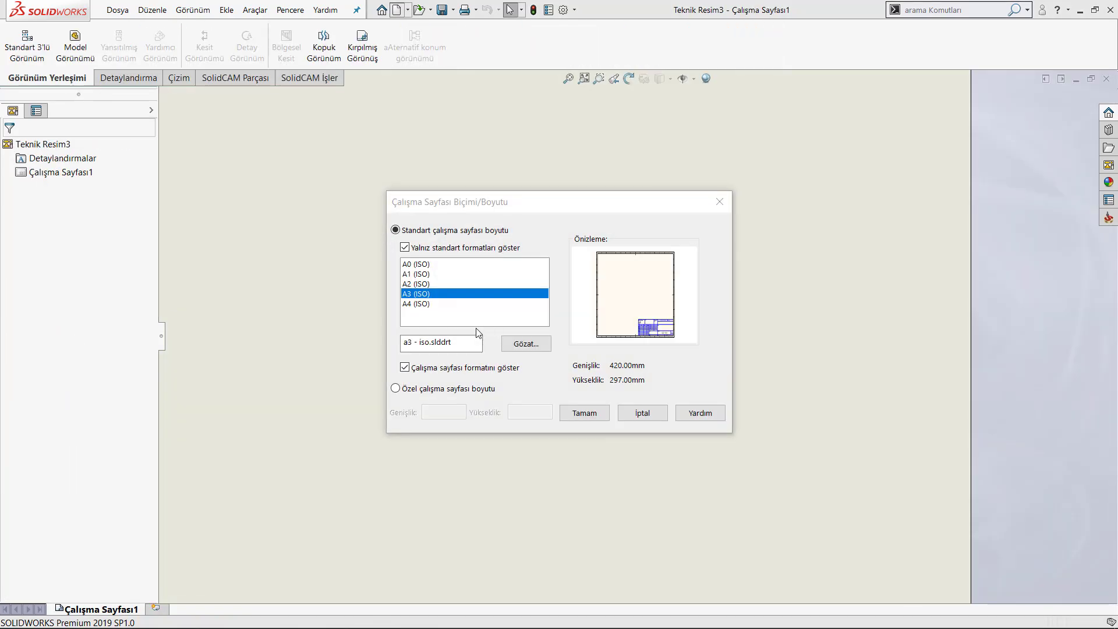
left_click(596, 414)
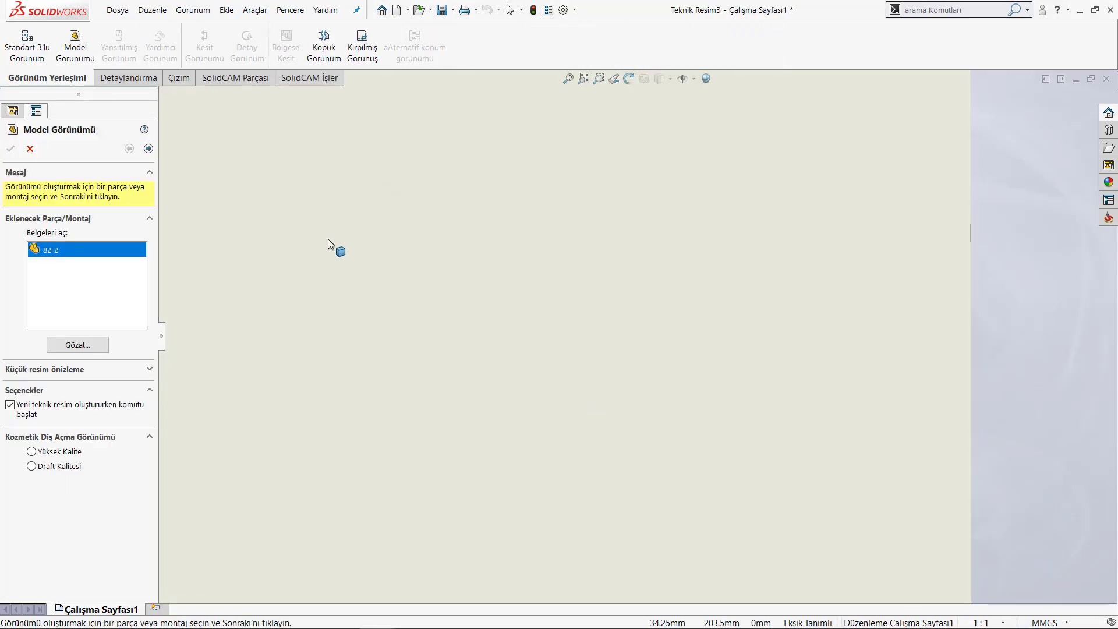
left_click(148, 149)
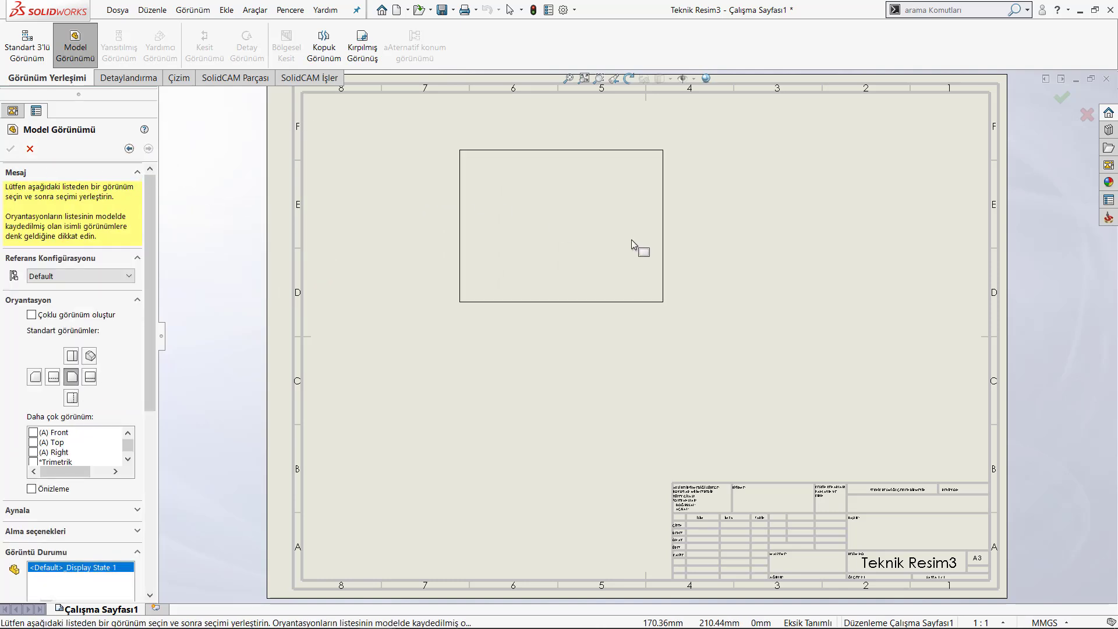
left_click(631, 274)
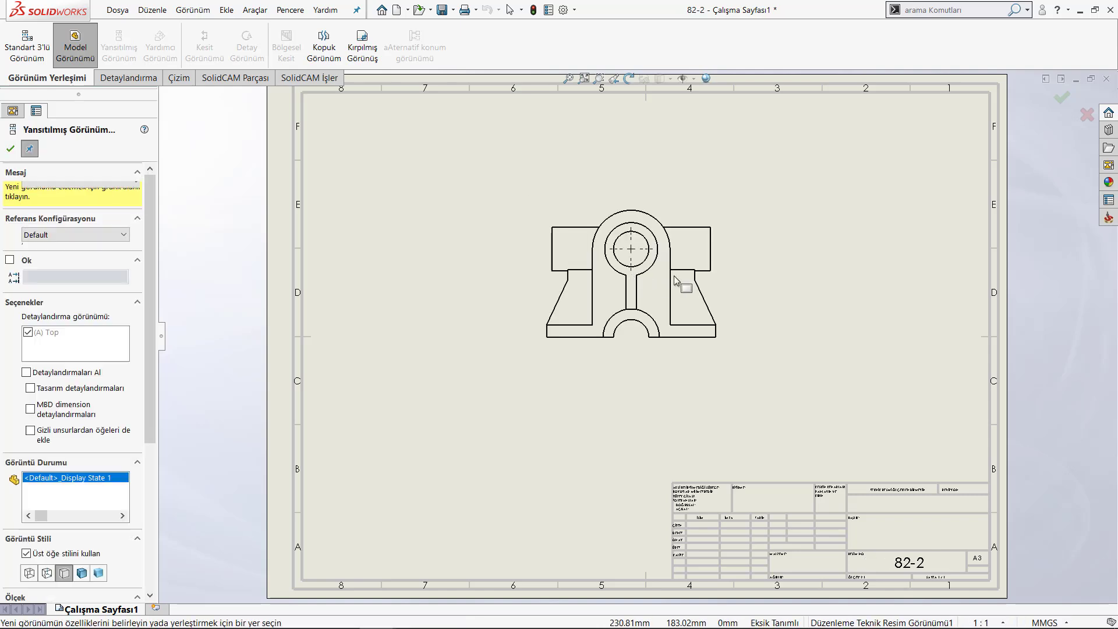
key("Escape")
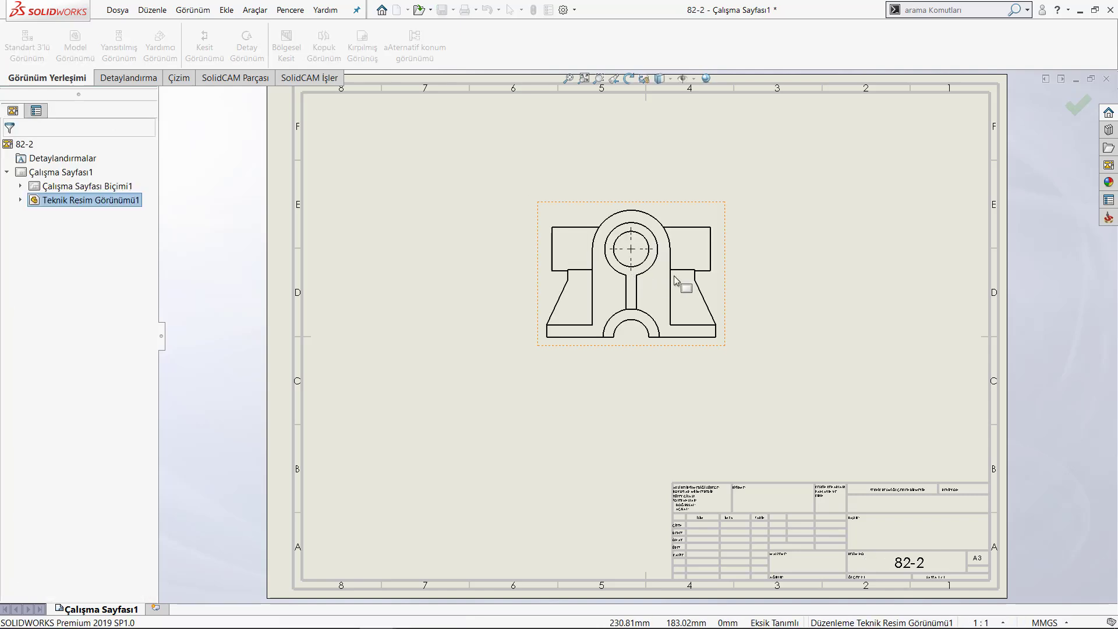
Drag the 82-2 isometric view from the View Palette onto the sheet.
key("f")
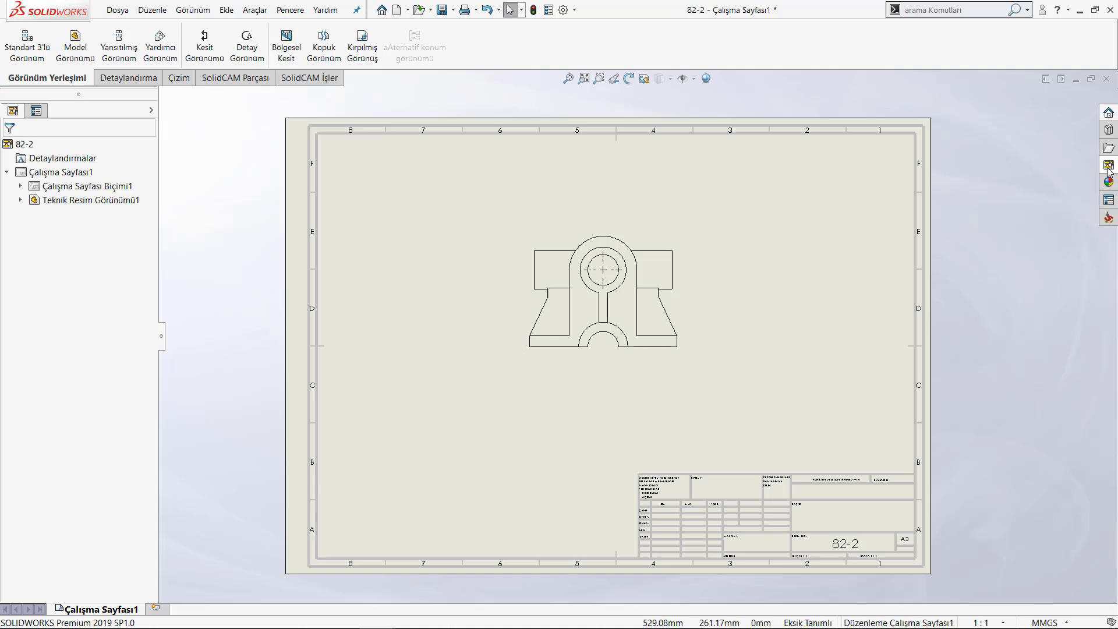
left_click(1108, 200)
left_click(938, 99)
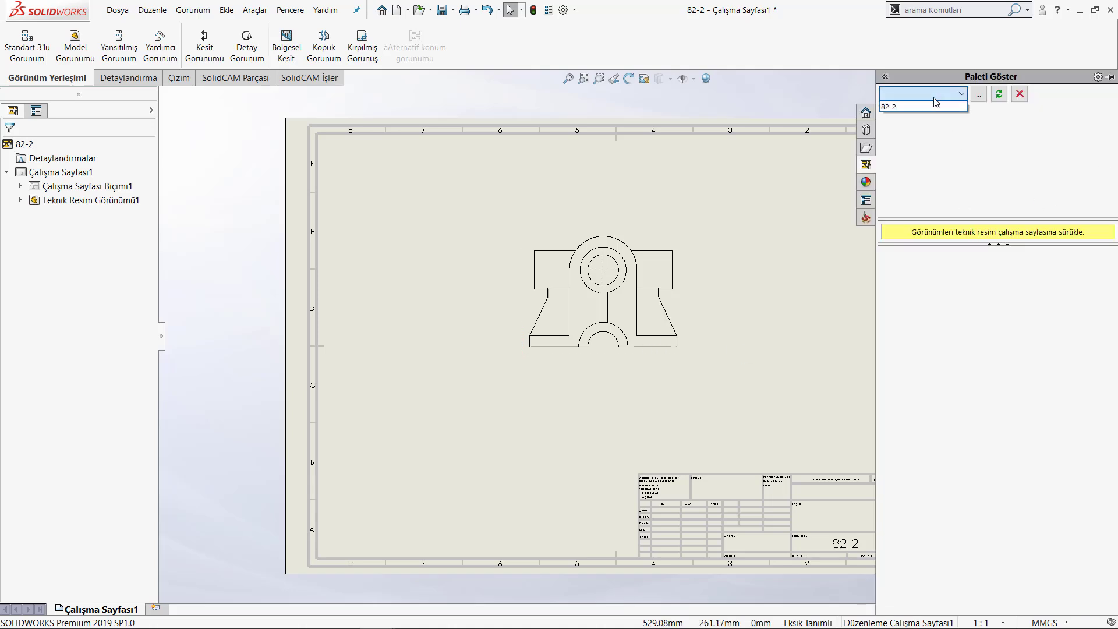
left_click(920, 106)
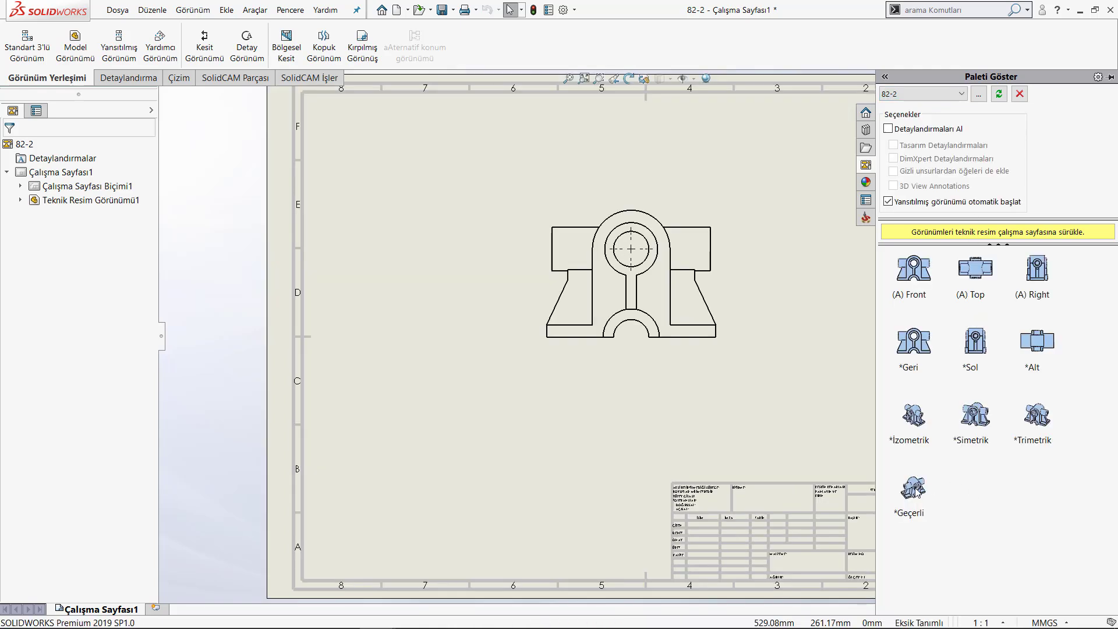
left_click_drag(913, 415, 559, 488)
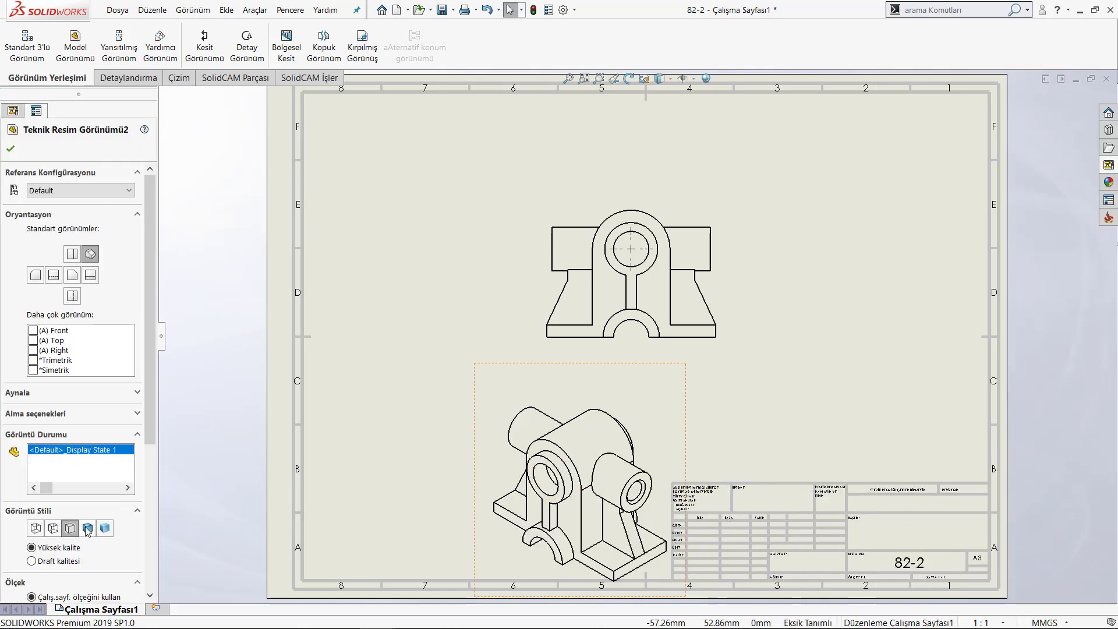
Set the isometric view to Shaded with Edges at custom scale 1:2 and move it beside the title block.
left_click(86, 528)
scroll(145, 427, "down", 4)
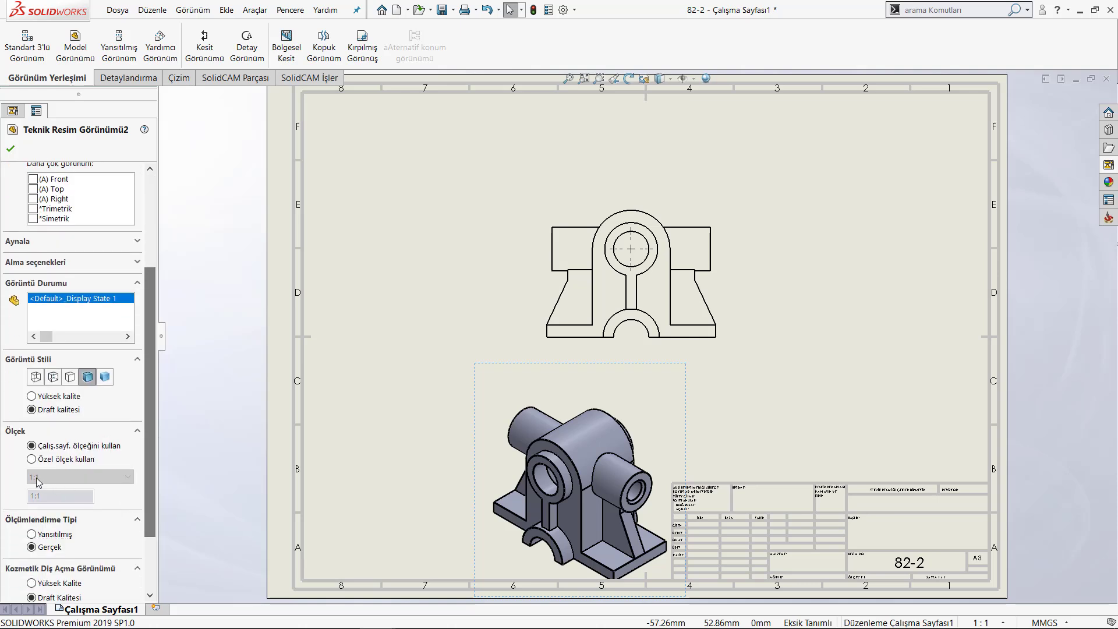
left_click(41, 463)
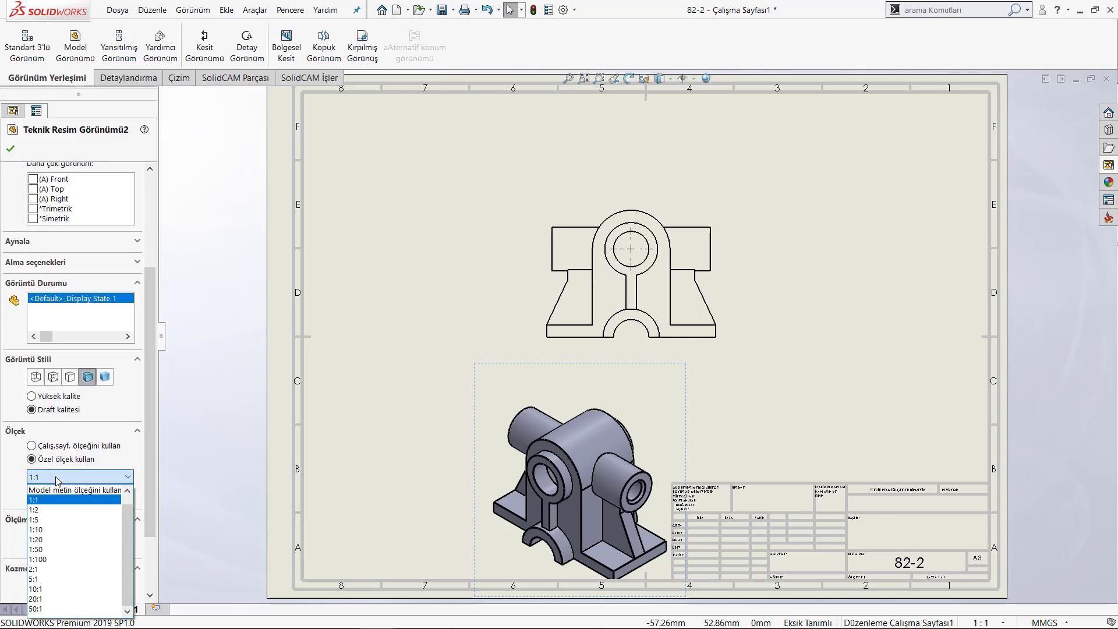
left_click(57, 511)
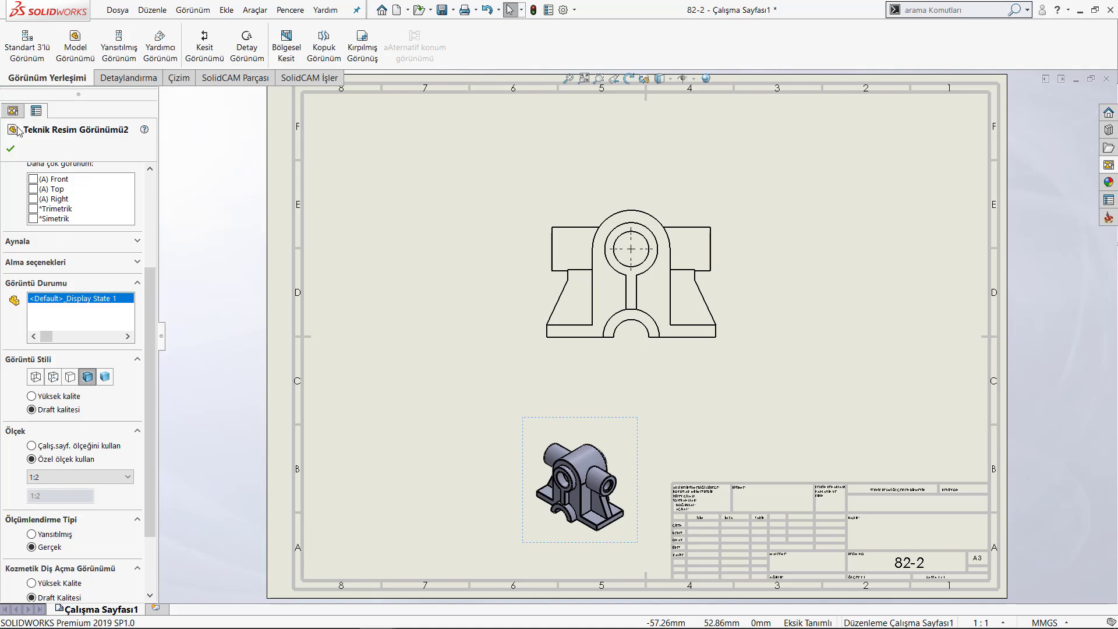
left_click(9, 154)
left_click_drag(619, 427, 644, 465)
left_click(799, 406)
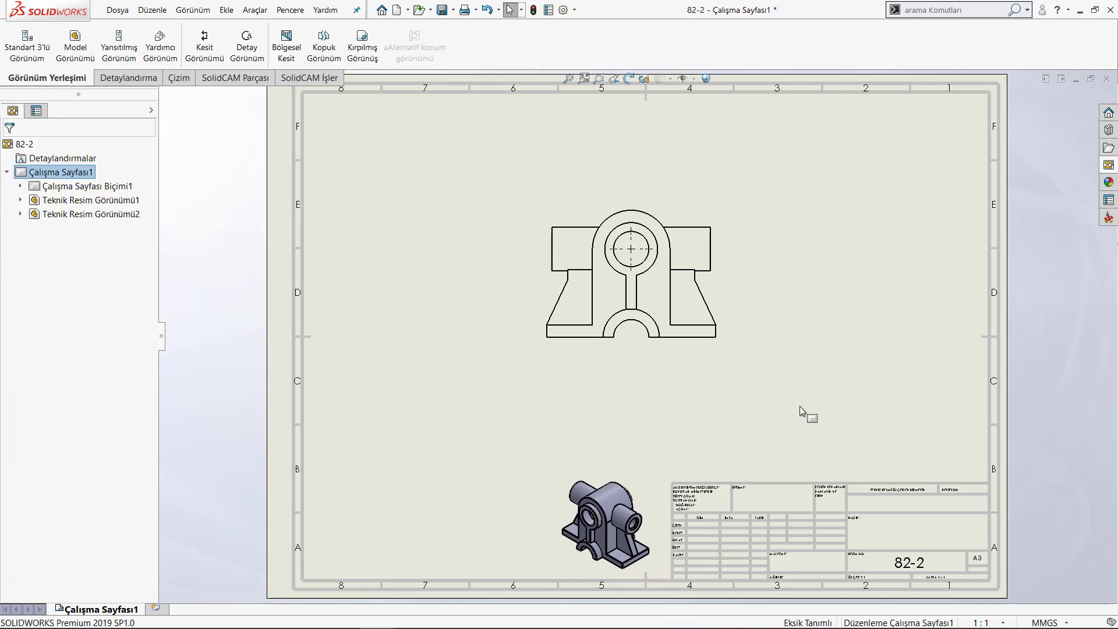
scroll(760, 318, "up", 3)
scroll(739, 258, "down", 2)
scroll(690, 299, "down", 1)
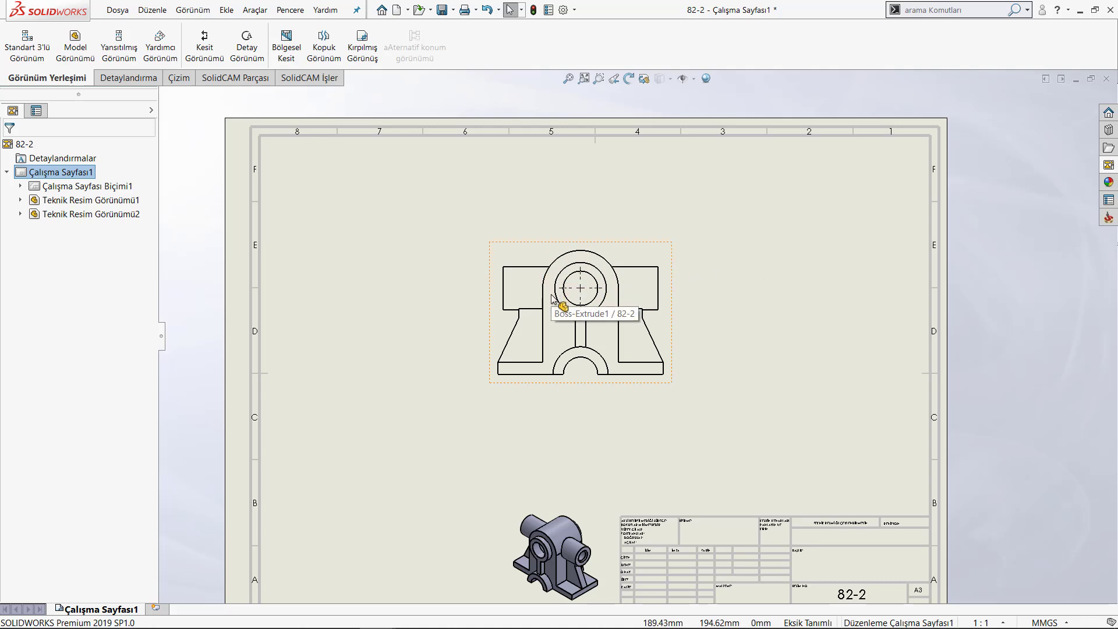
Start a section view with a vertical cutting line and zoom around the front view.
left_click(205, 46)
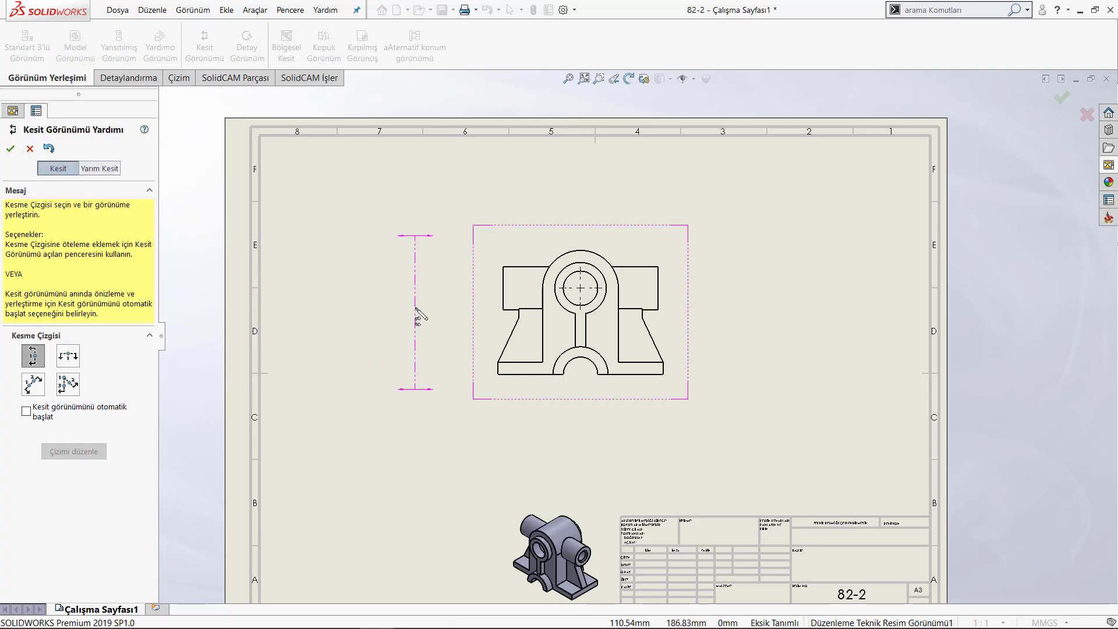
scroll(417, 314, "down", 2)
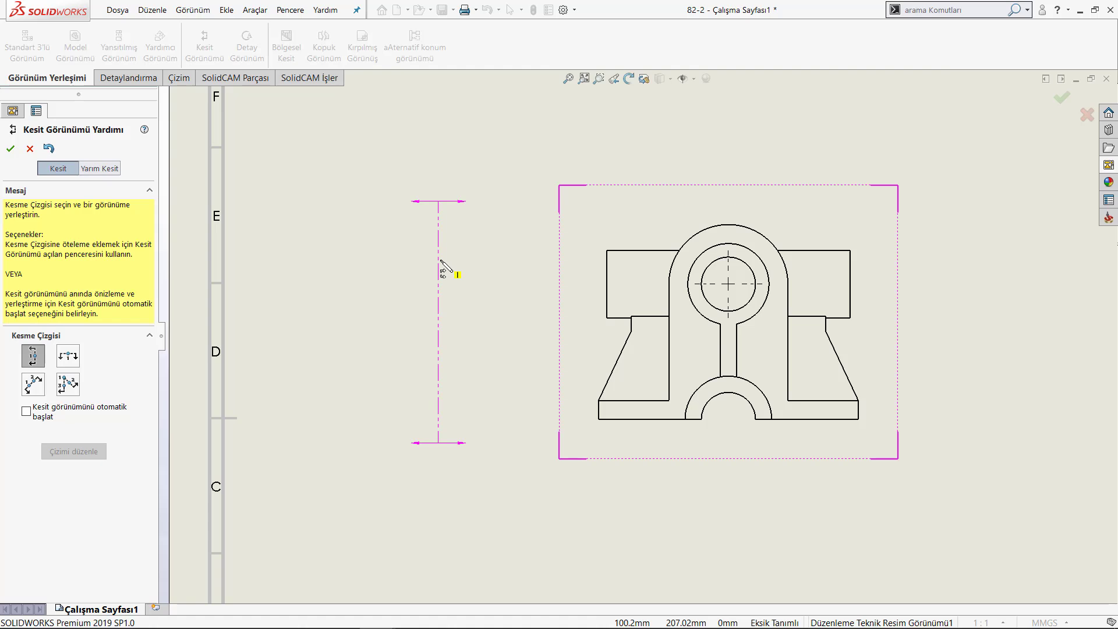
scroll(441, 269, "up", 1)
scroll(444, 276, "up", 1)
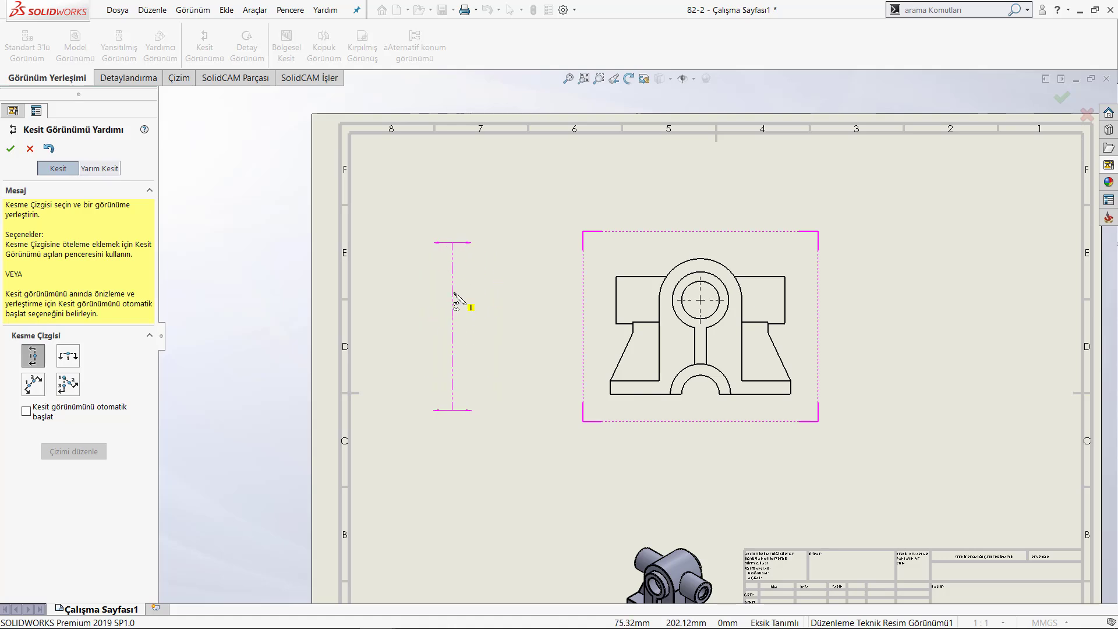
left_click(30, 148)
left_click(172, 218)
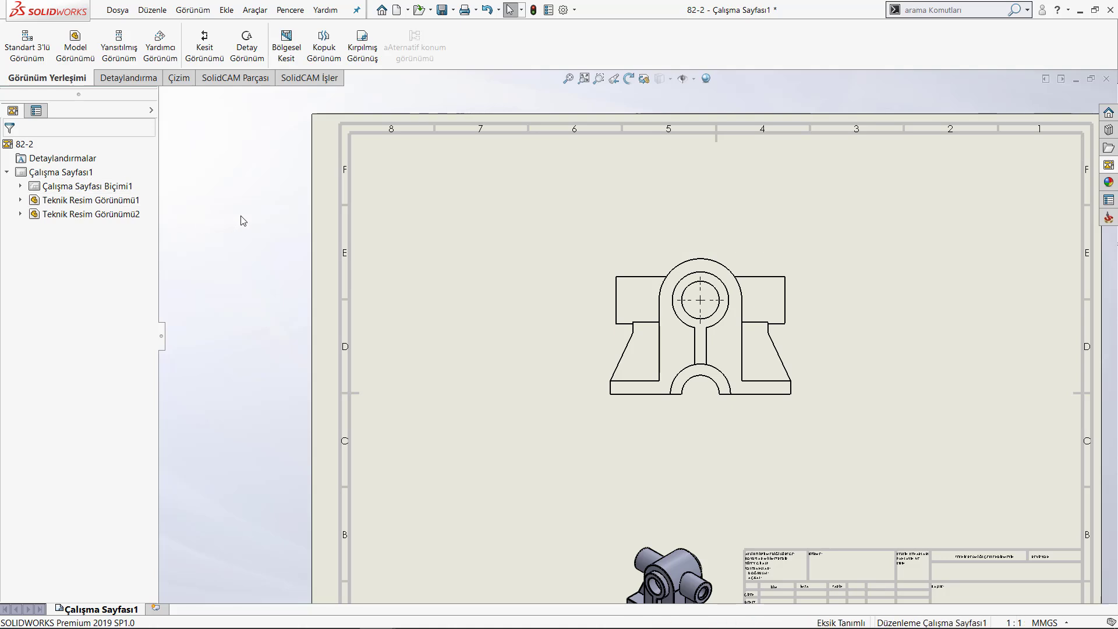
left_click(205, 45)
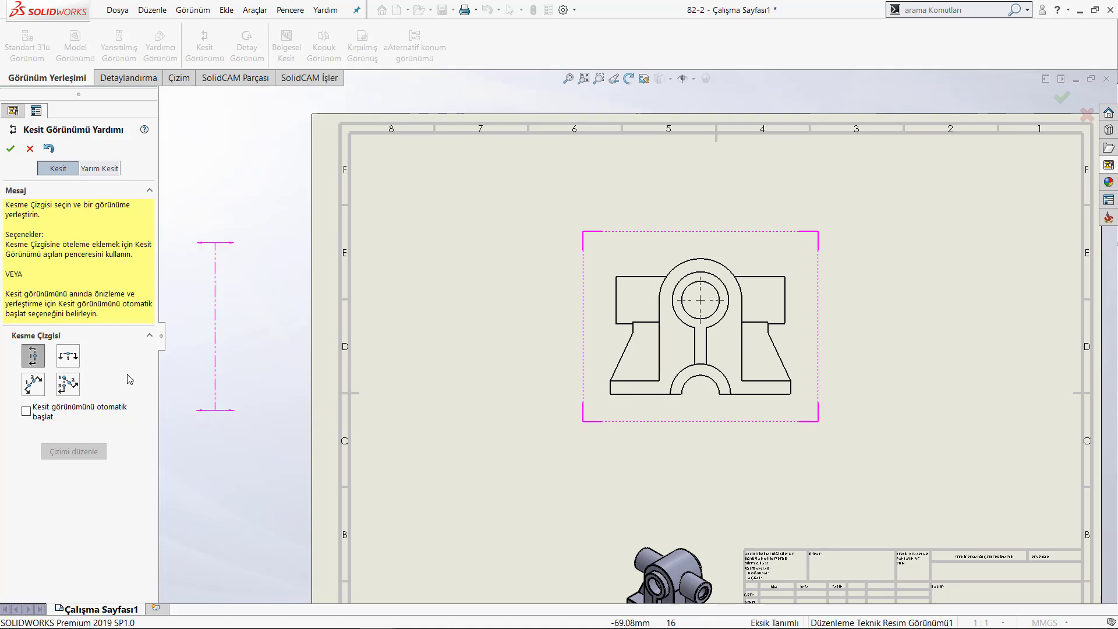
left_click(68, 355)
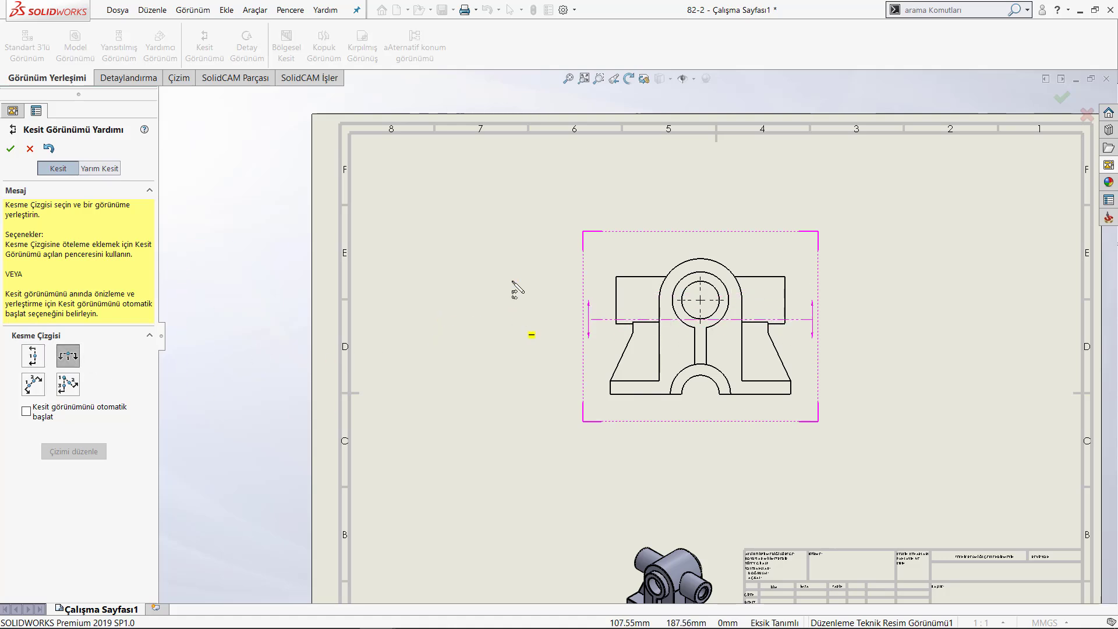
left_click(36, 390)
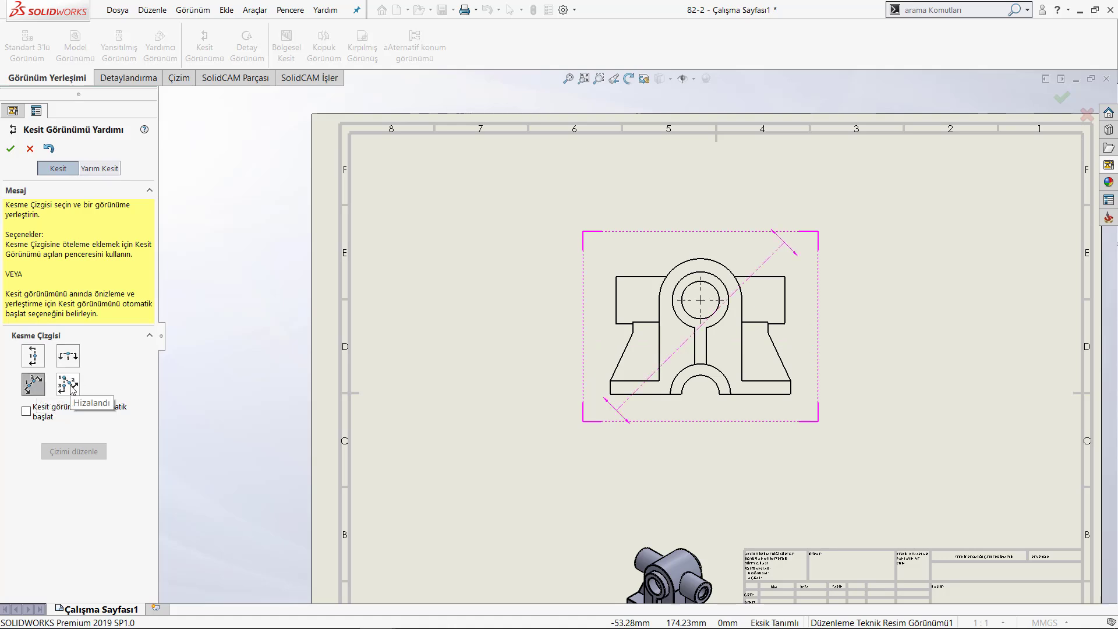
left_click(35, 357)
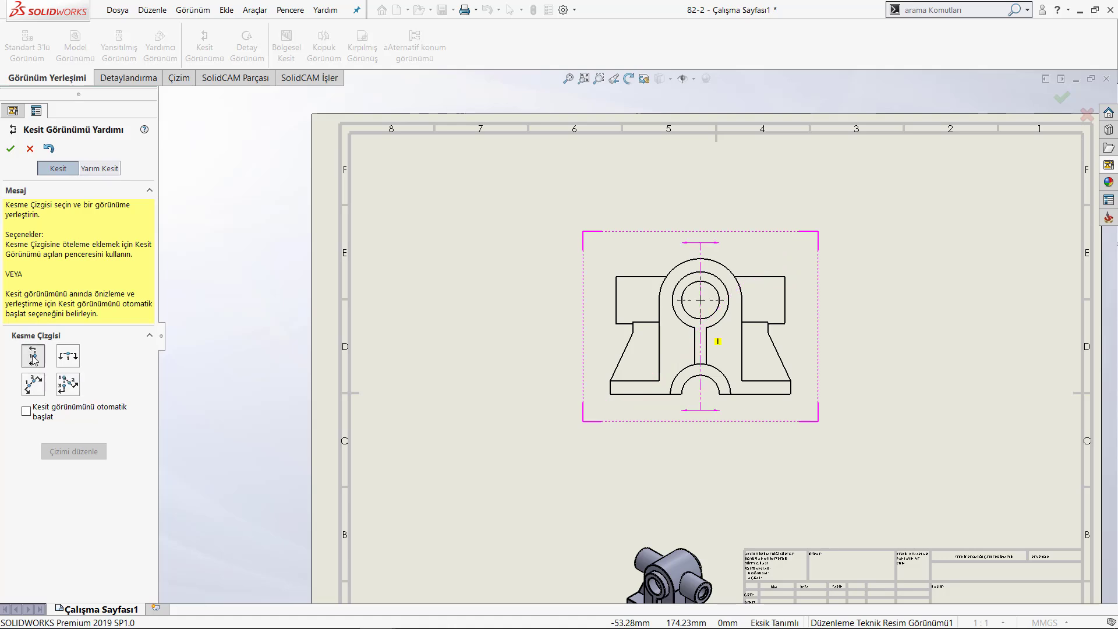
Place a vertical cut through the hole centre and put section A-A right of the front view.
scroll(690, 308, "down", 1)
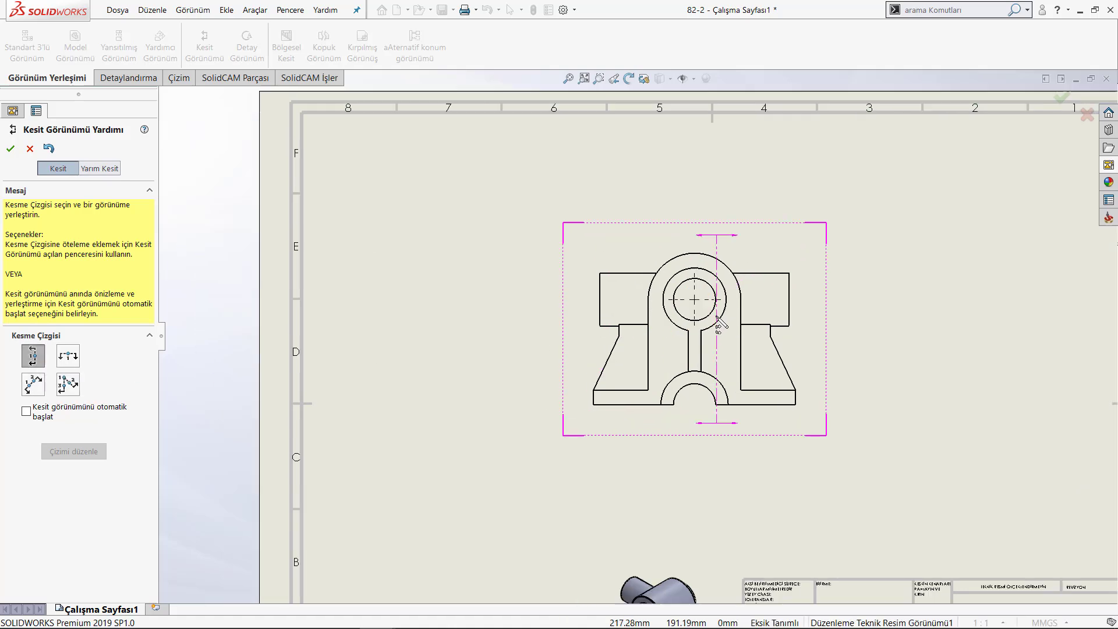
scroll(690, 309, "down", 2)
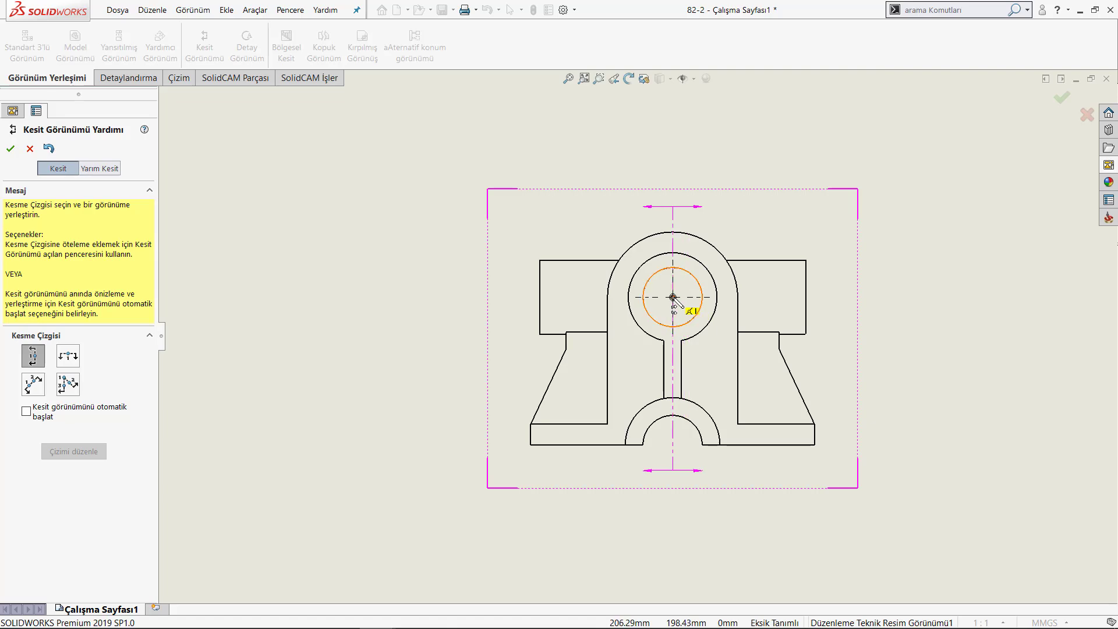
left_click(672, 298)
left_click(764, 282)
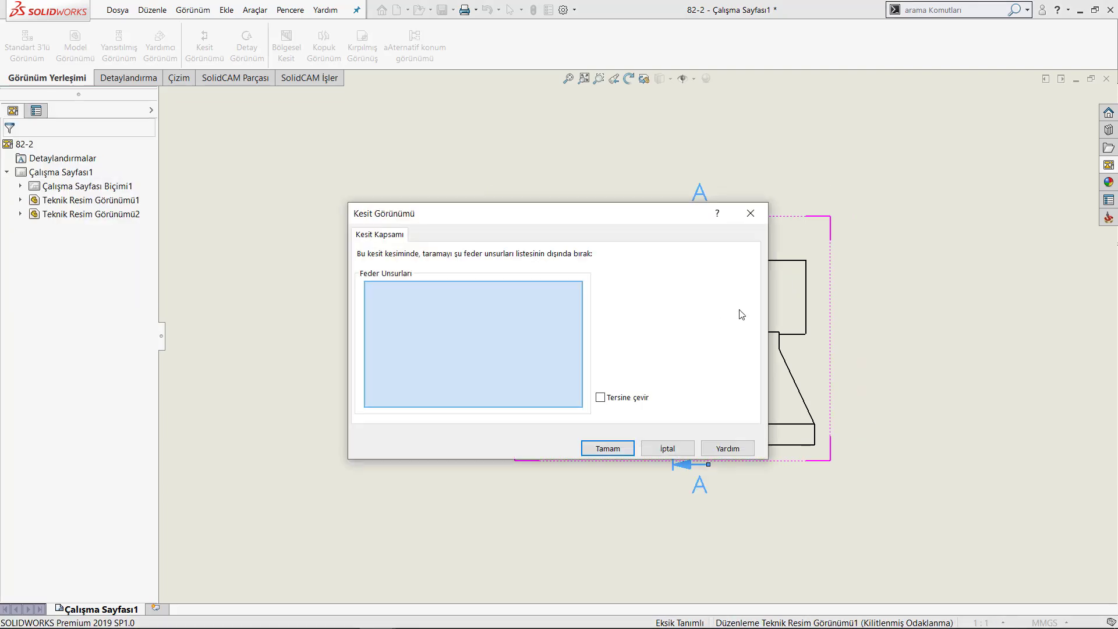
left_click(615, 450)
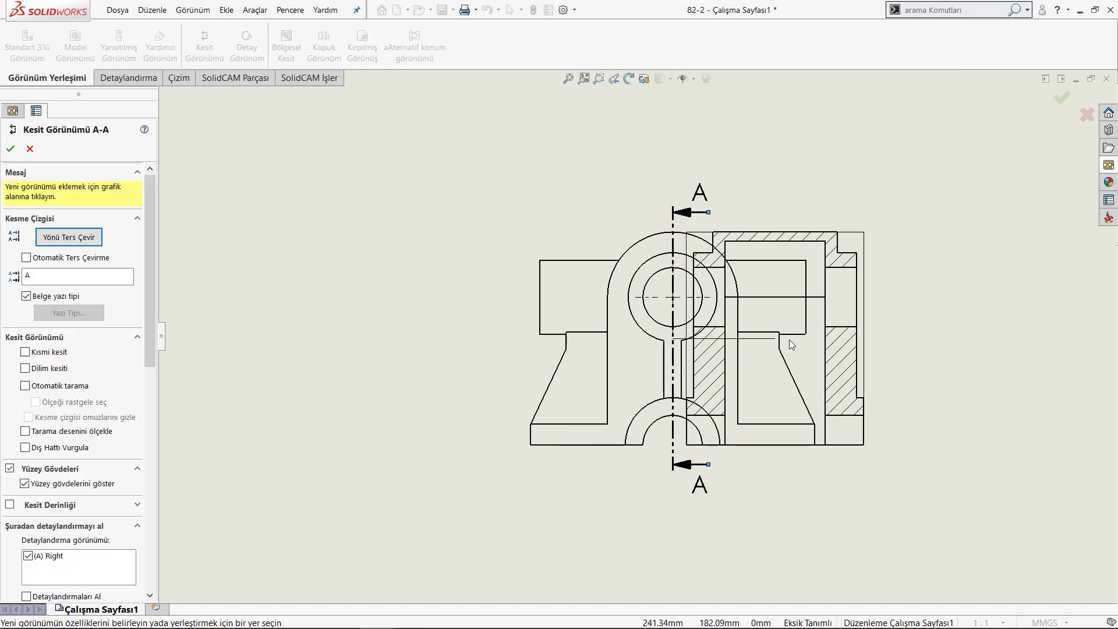
scroll(899, 331, "up", 3)
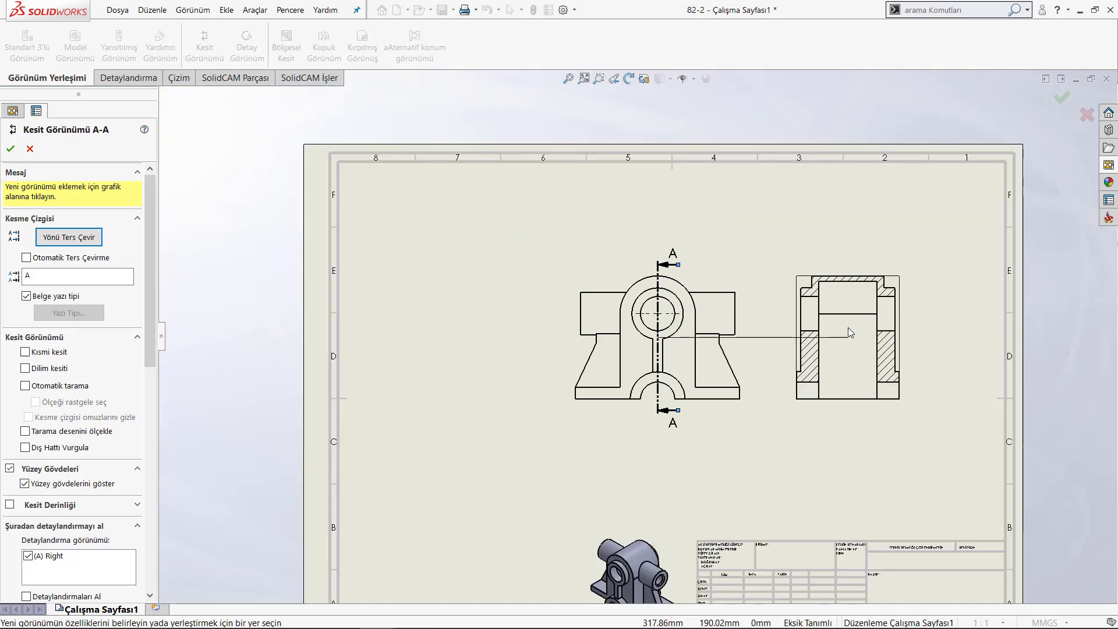
left_click(848, 328)
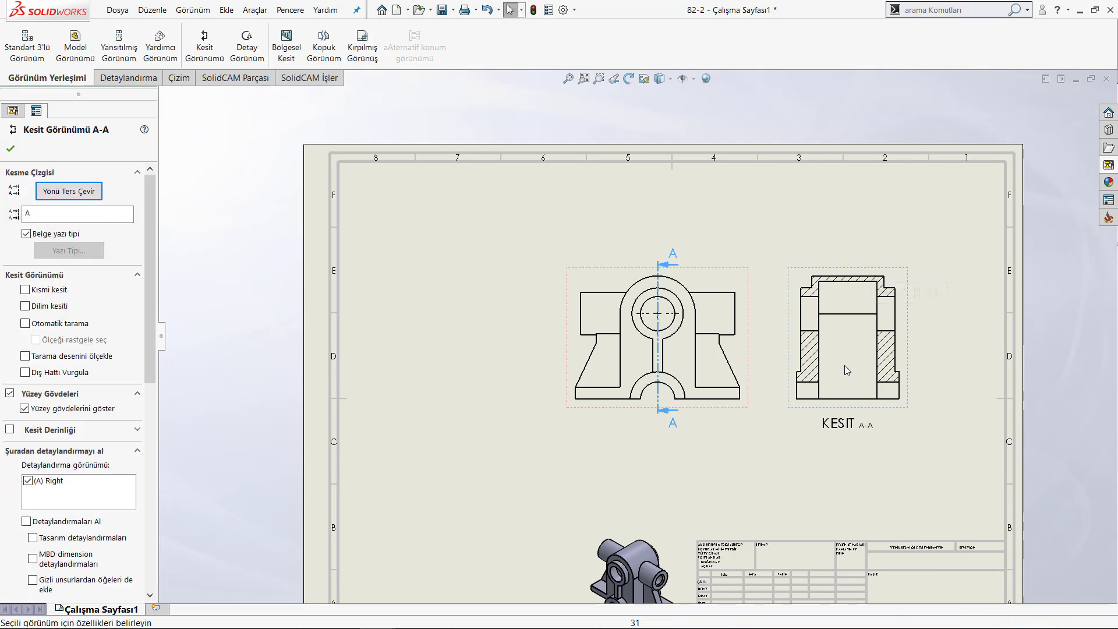
Flip the viewing direction of section A-A and accept the change.
scroll(845, 366, "down", 2)
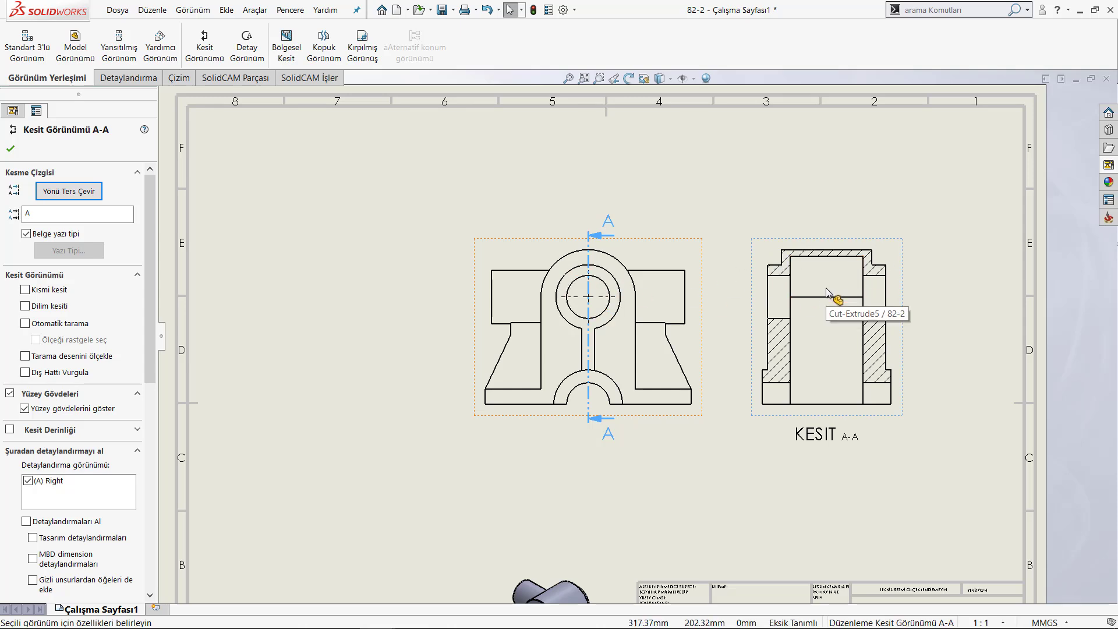
left_click(75, 194)
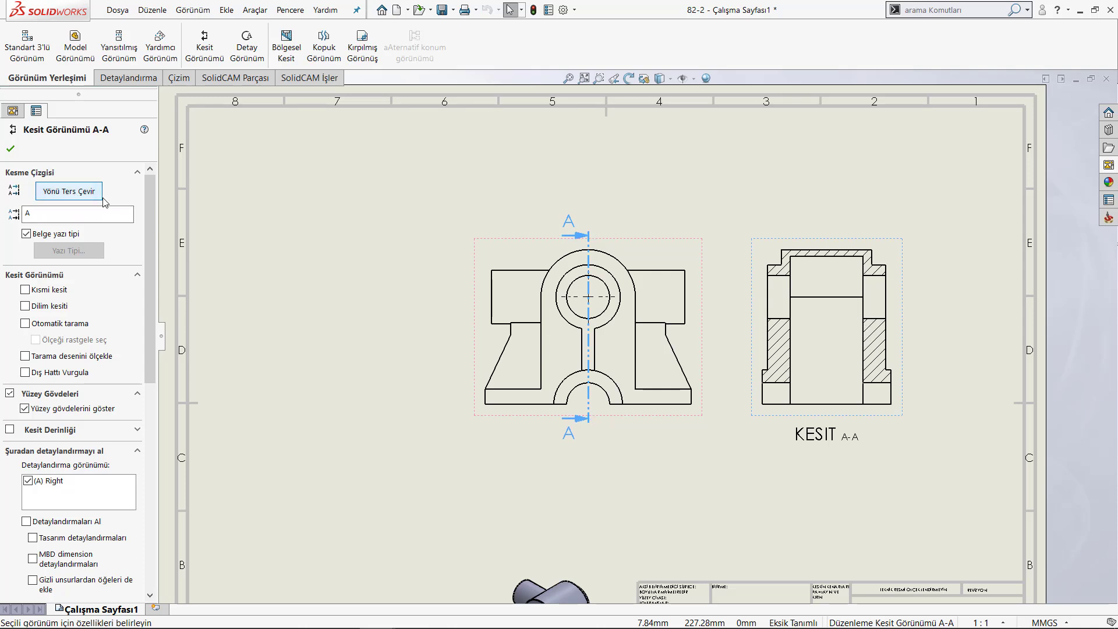
left_click(10, 150)
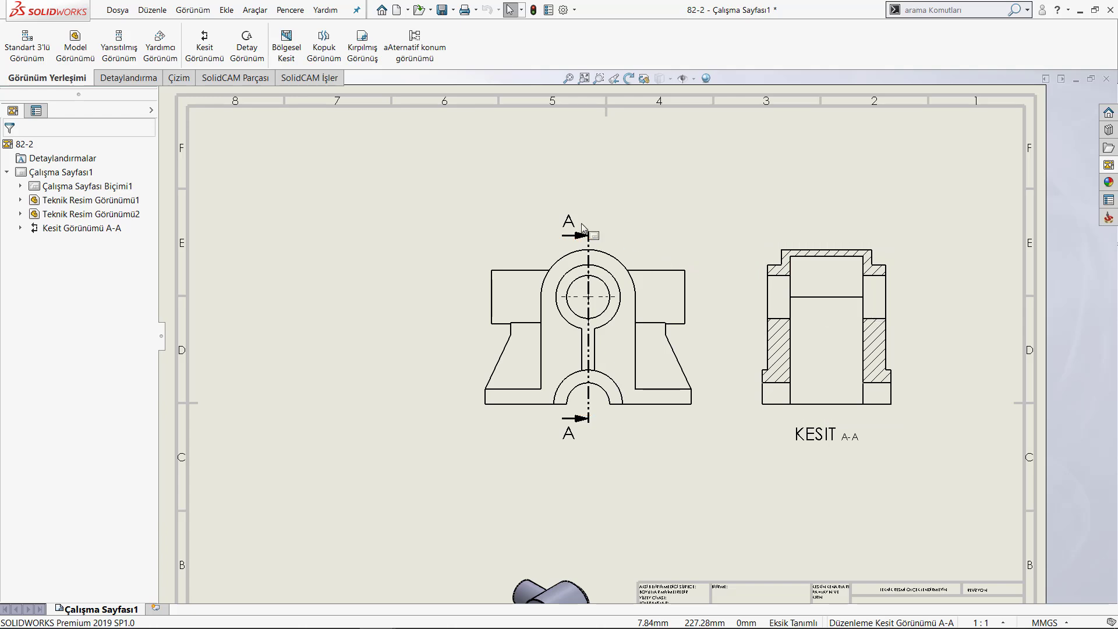
scroll(870, 298, "down", 1)
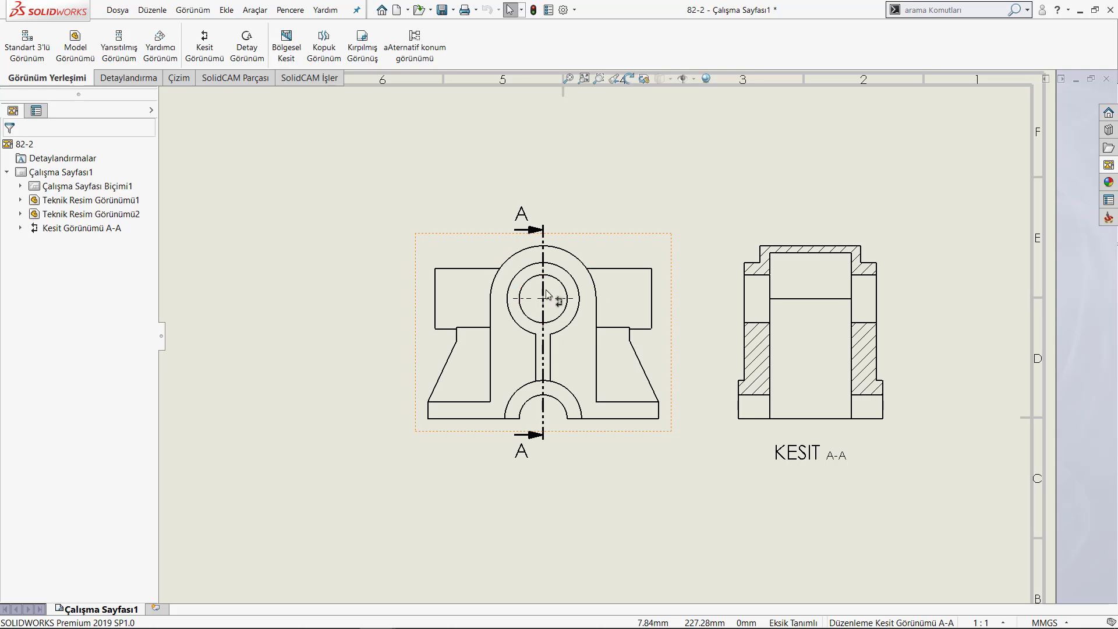
Lengthen section line A-A at both ends and rebuild the drawing.
left_click(547, 363)
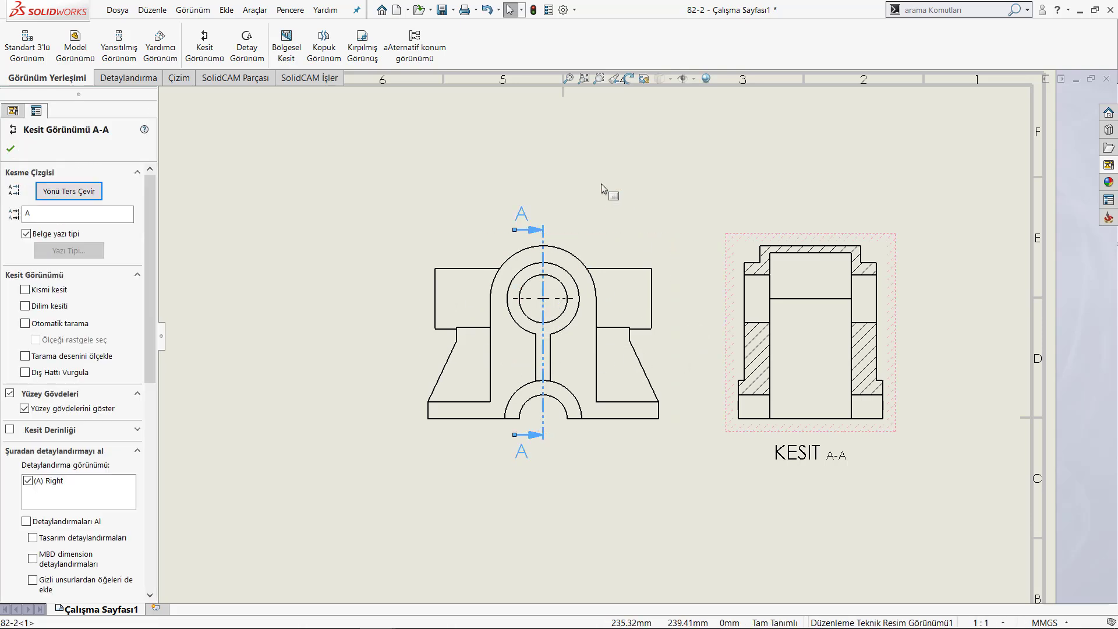
left_click(585, 195)
left_click(545, 230)
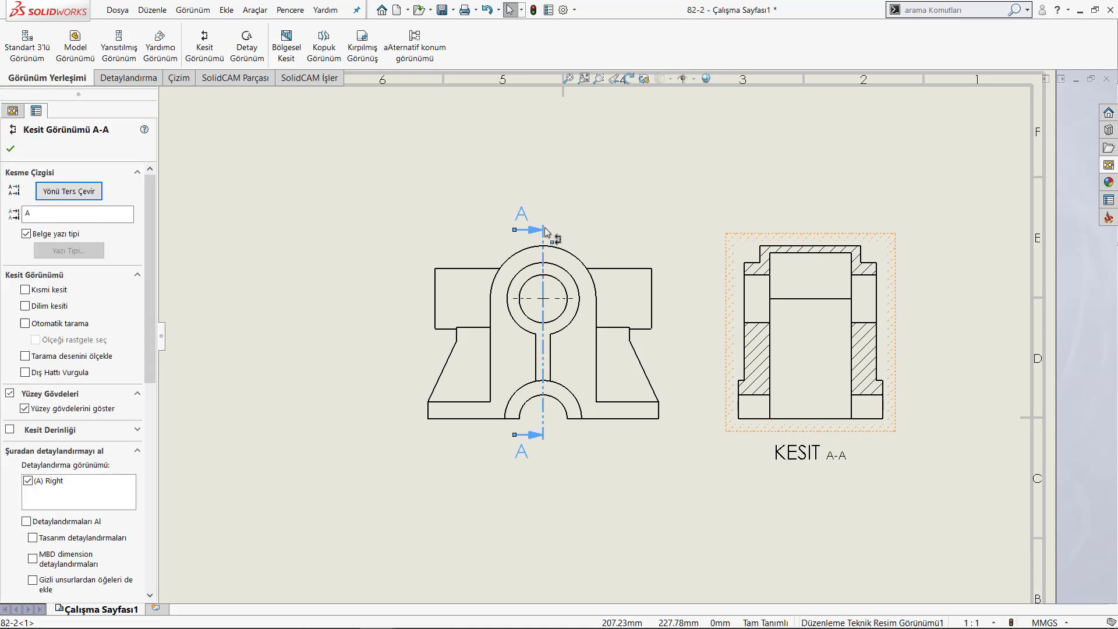
left_click(599, 212)
left_click(543, 437)
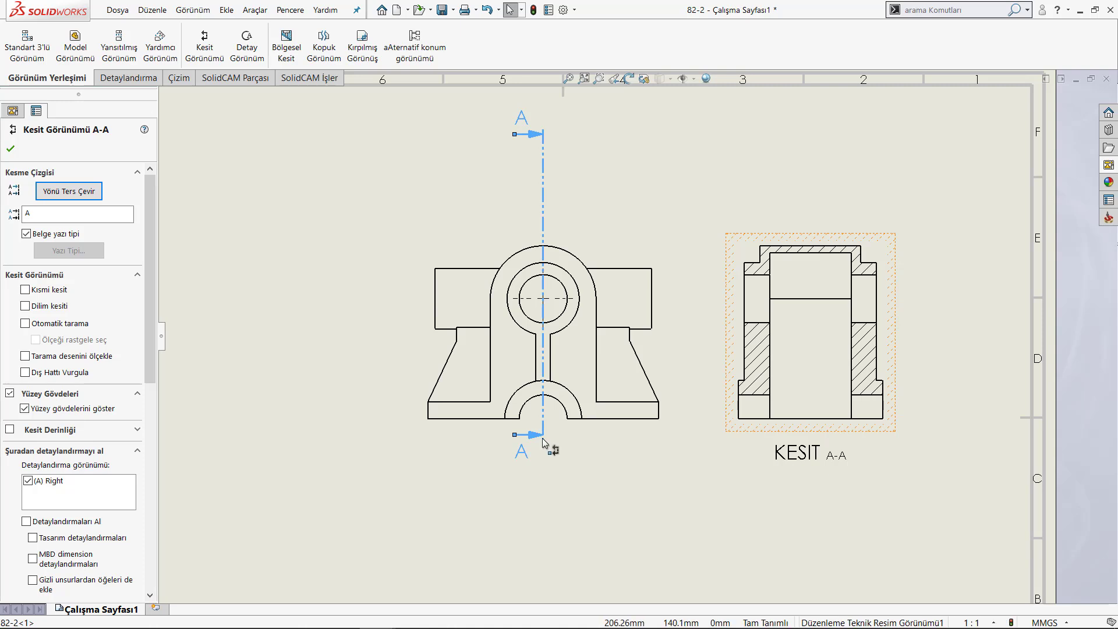
left_click_drag(543, 449, 546, 532)
left_click(660, 501)
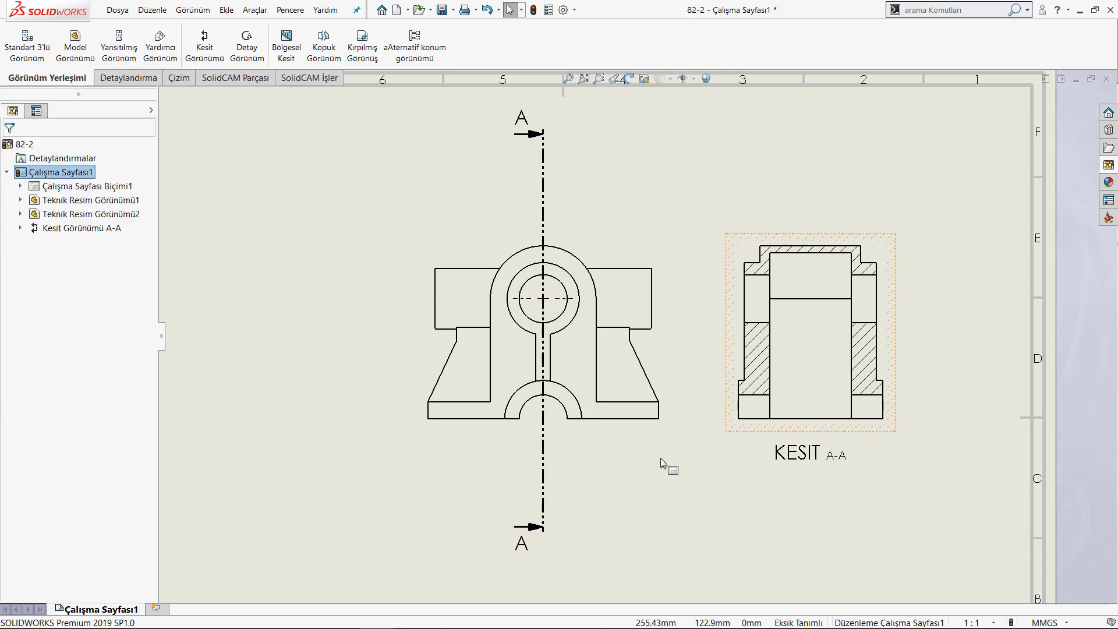
left_click(536, 210)
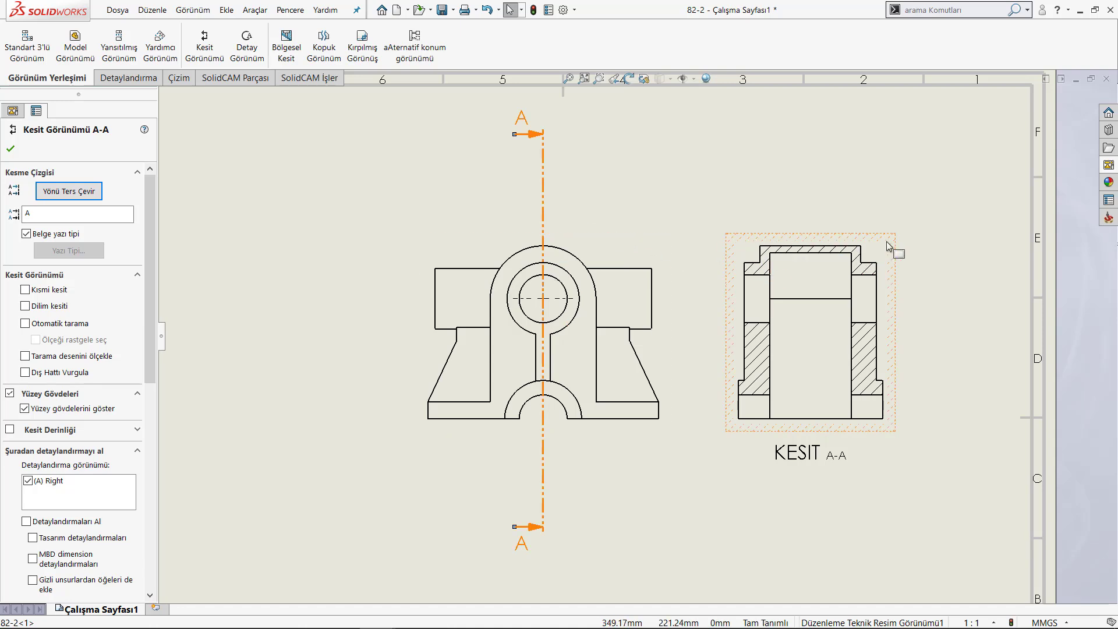
left_click(865, 200)
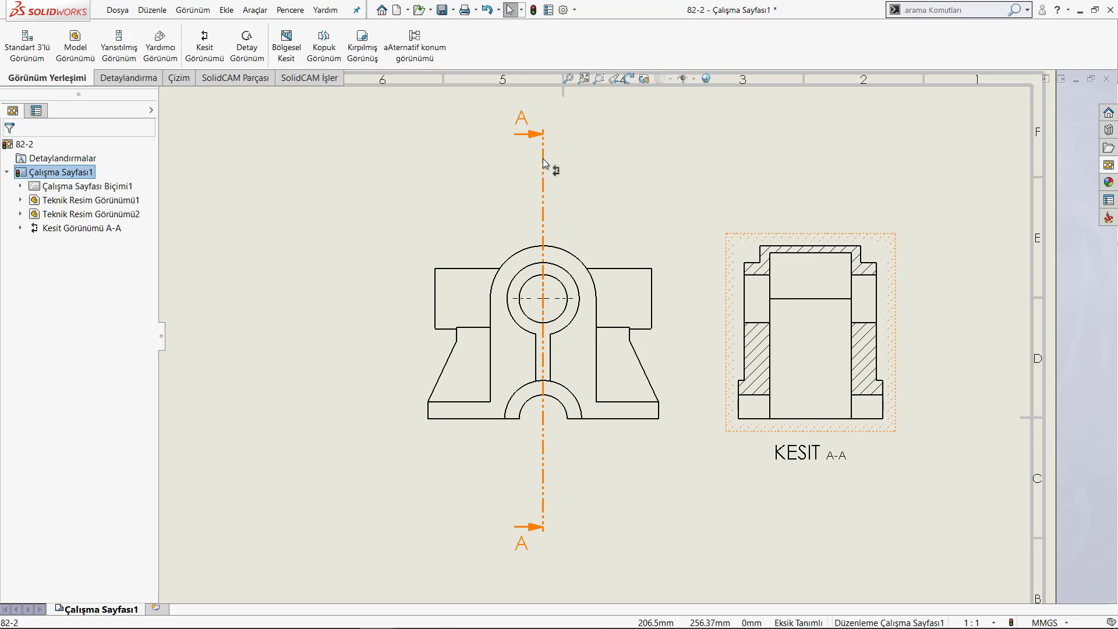
left_click(533, 10)
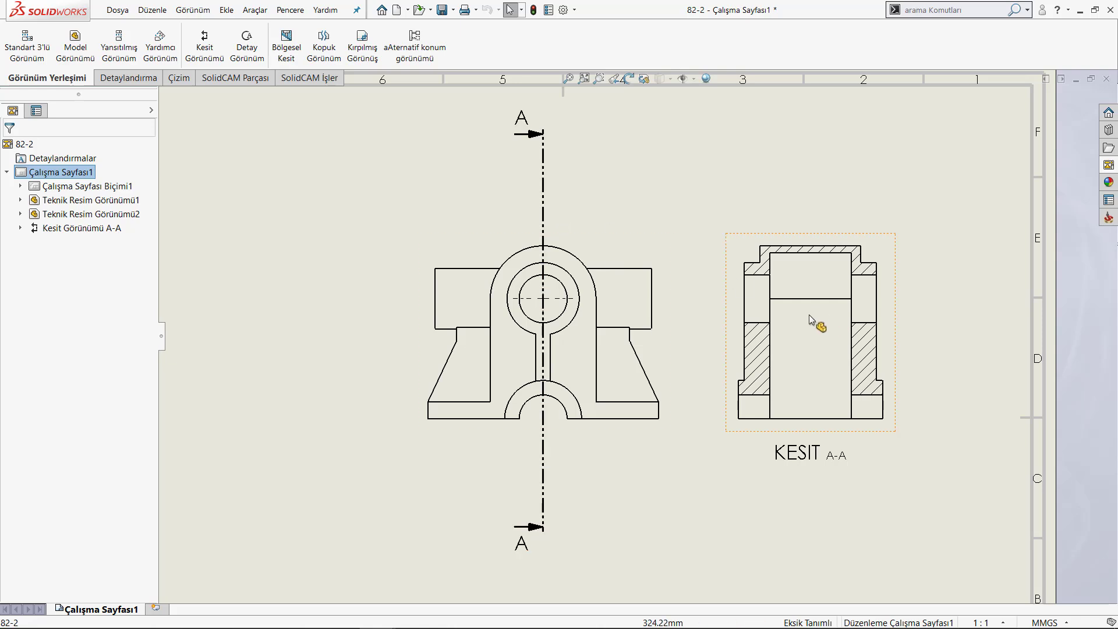
Delete section line A-A together with its section view, confirming the prompt.
left_click(542, 185)
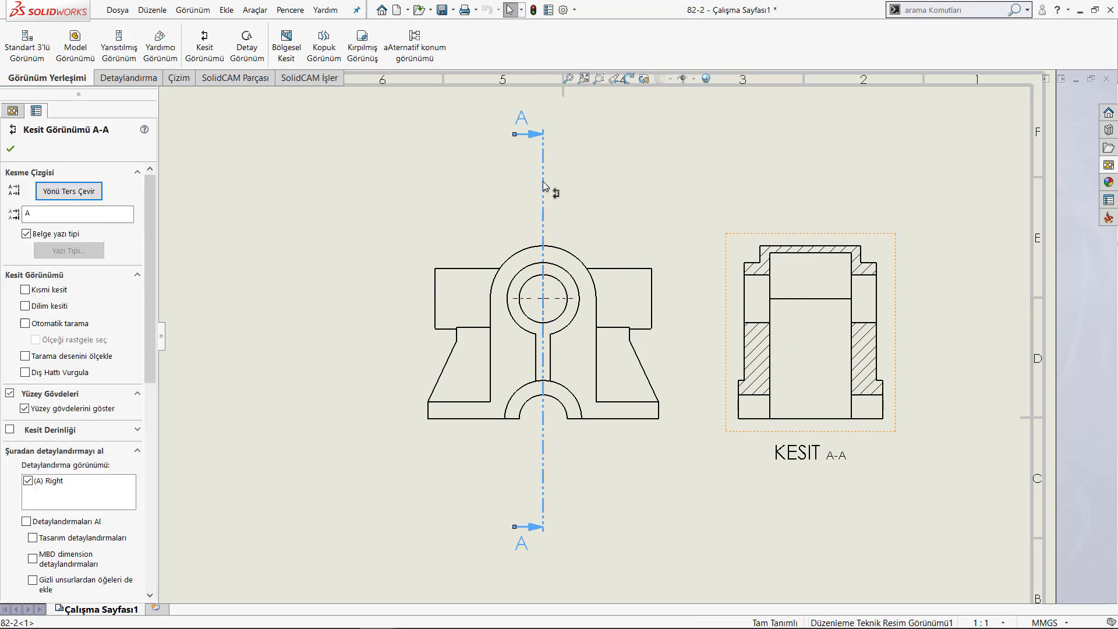
key("Delete")
key("Return")
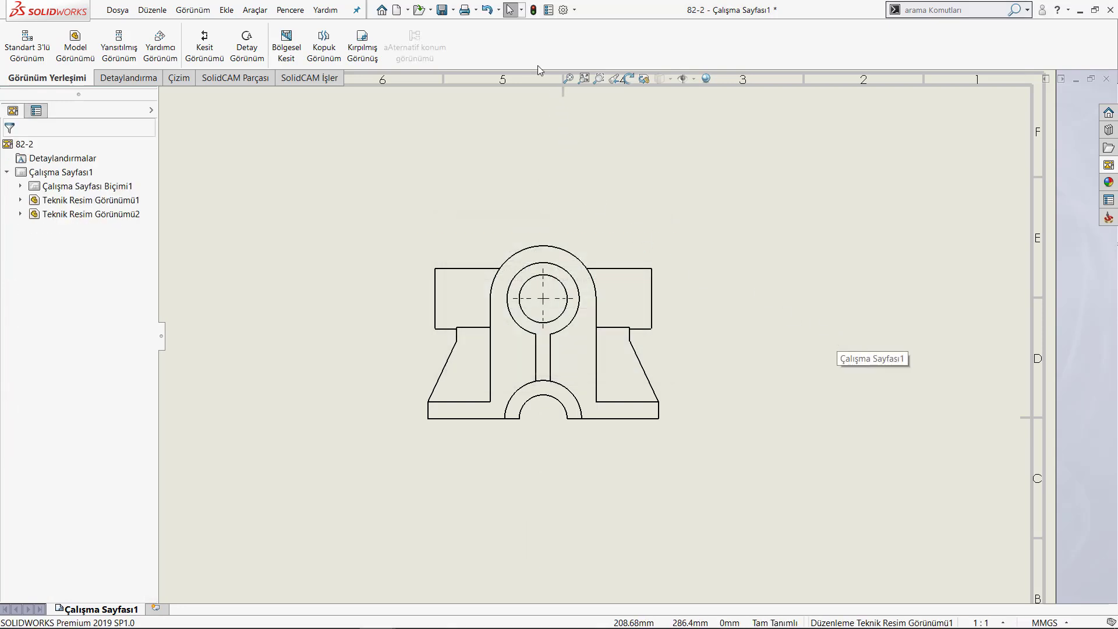
left_click(488, 12)
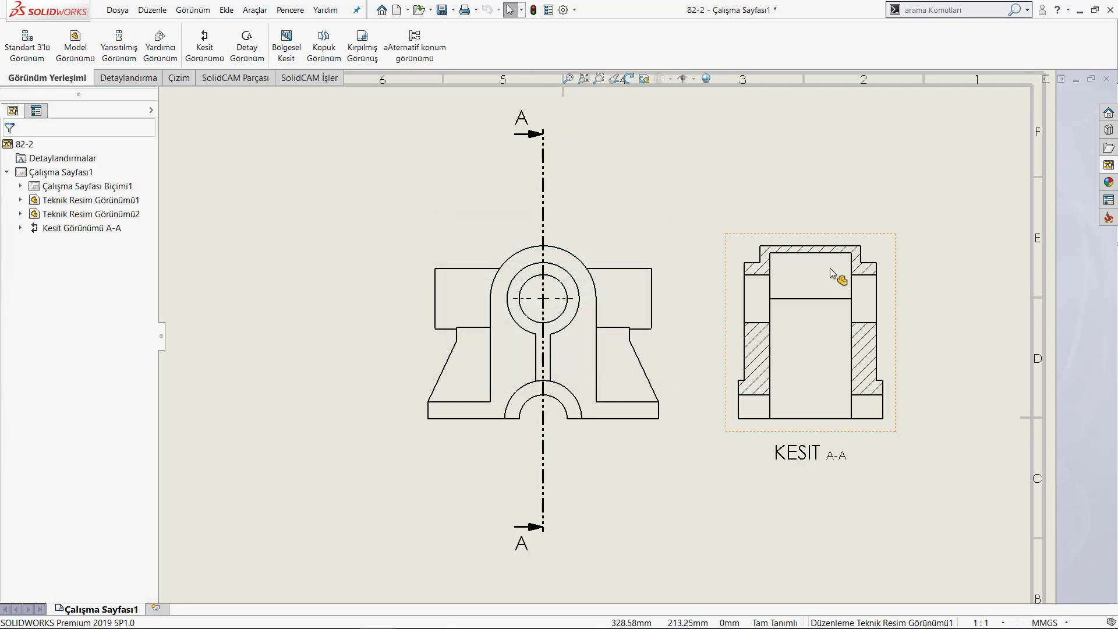
left_click(817, 282)
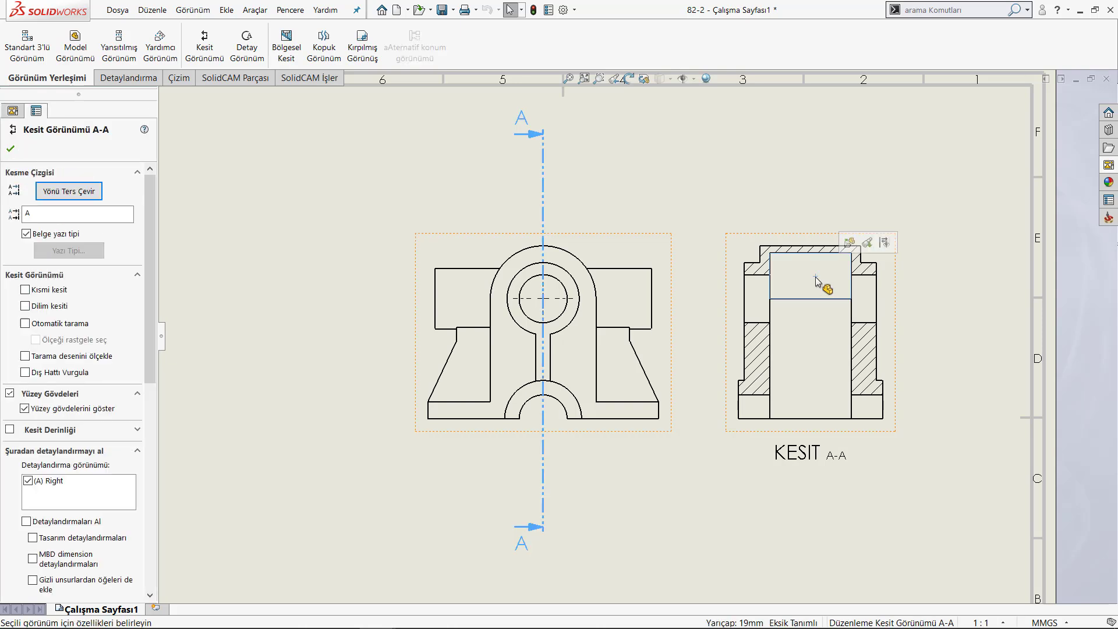
key("Delete")
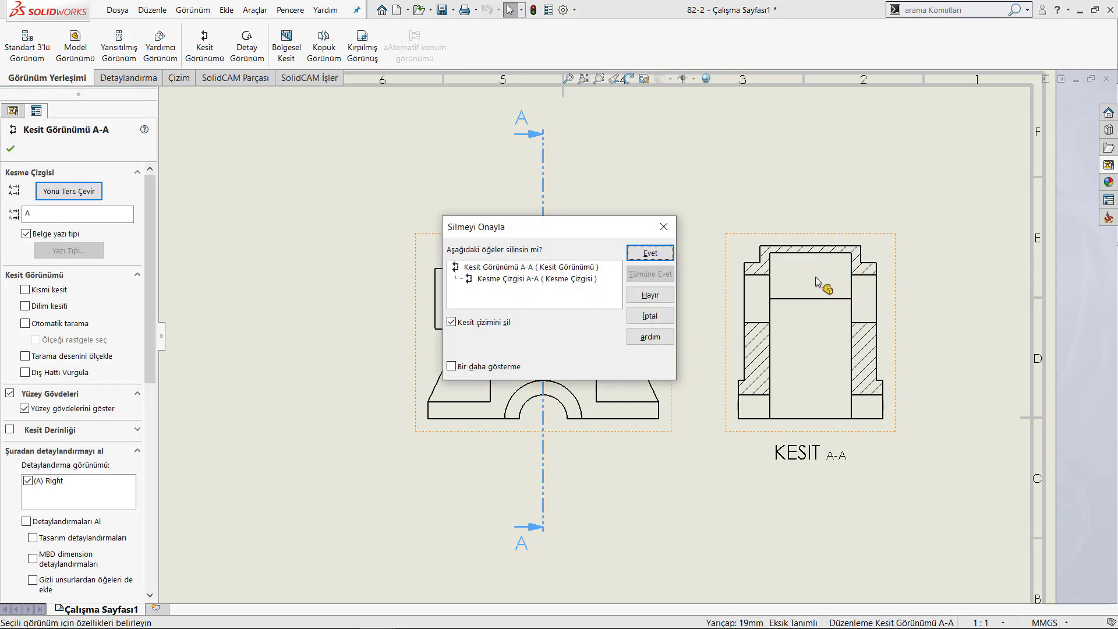
key("Return")
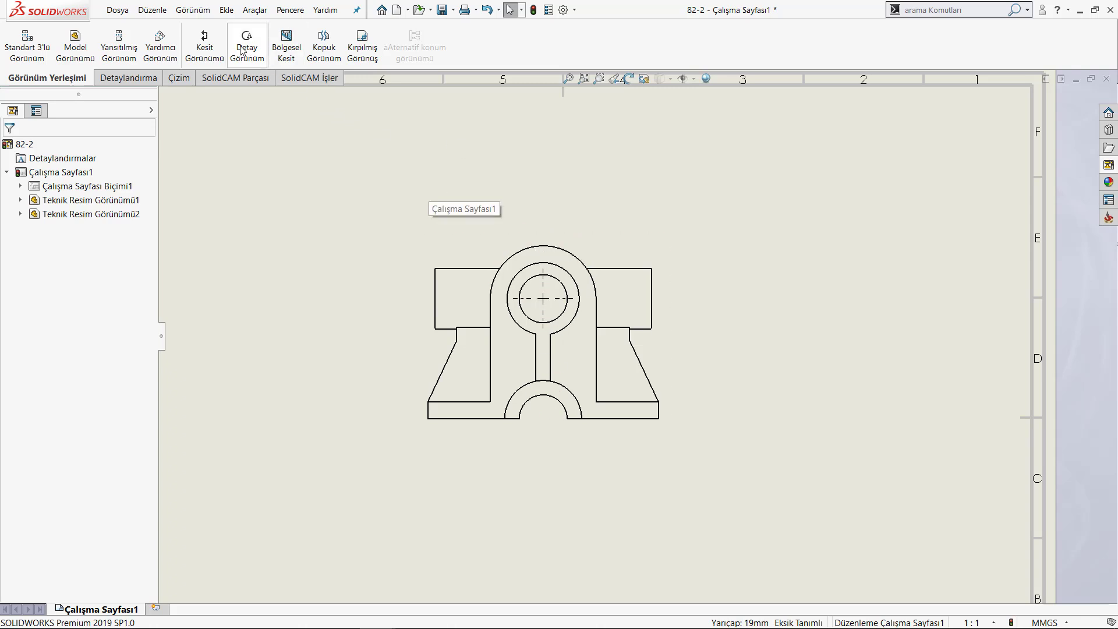
Create section B-B from a vertical cut through the hole centre, placed right of the front view.
left_click(205, 51)
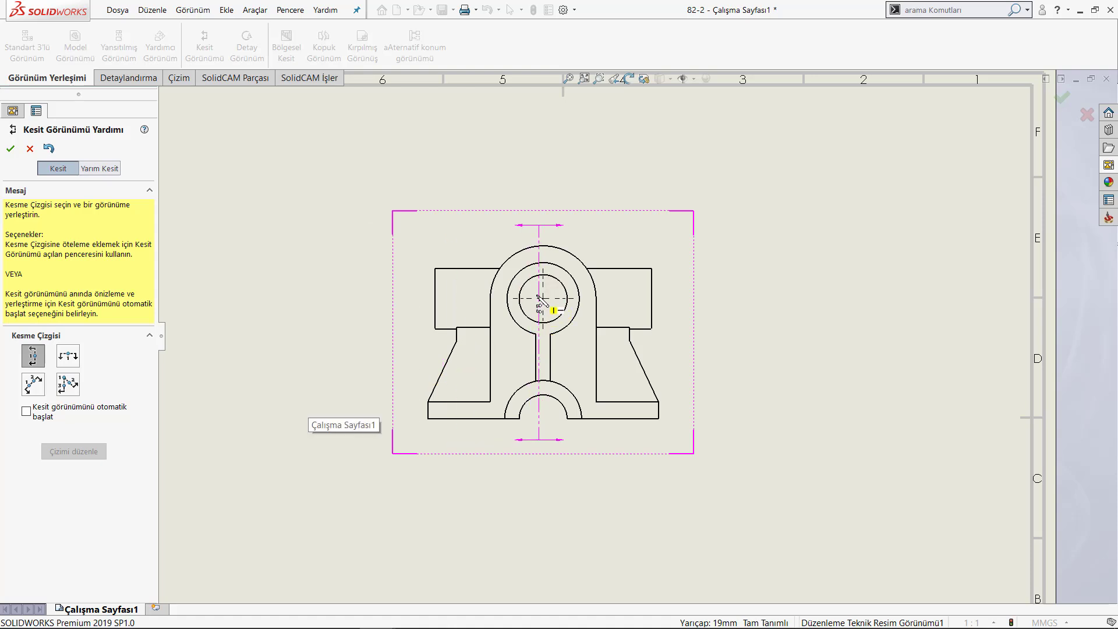
left_click(534, 295)
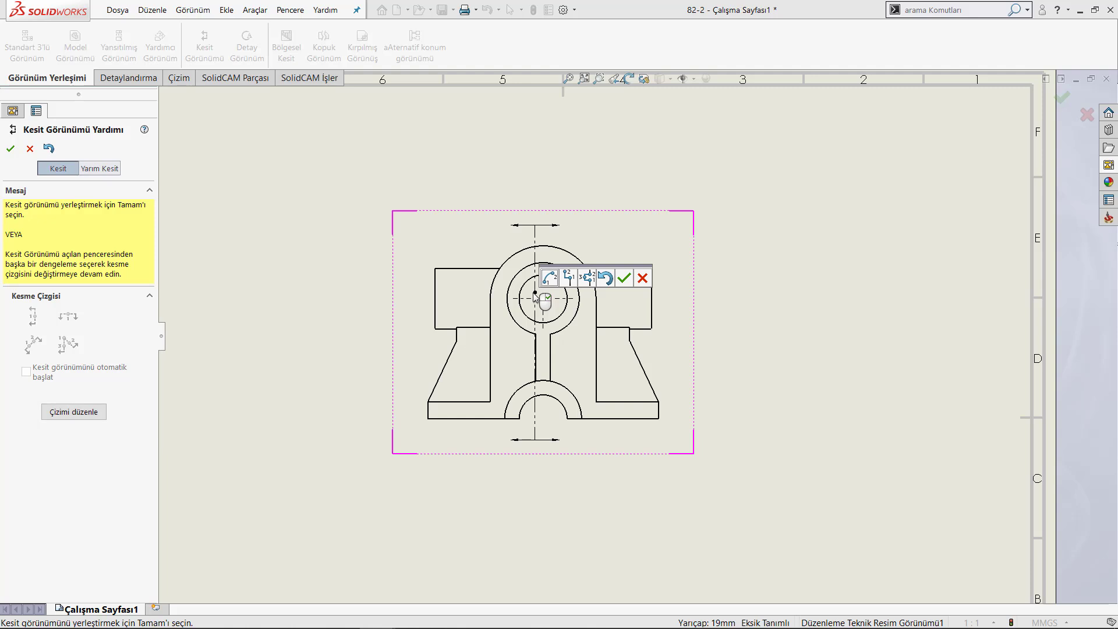
right_click(534, 295)
left_click(607, 449)
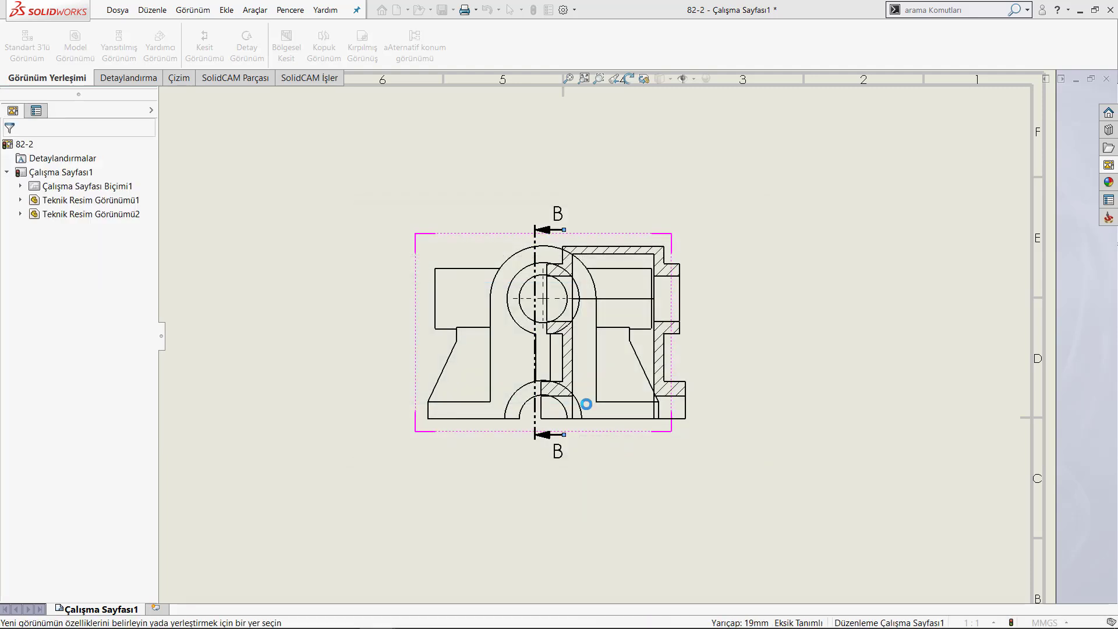
left_click(873, 308)
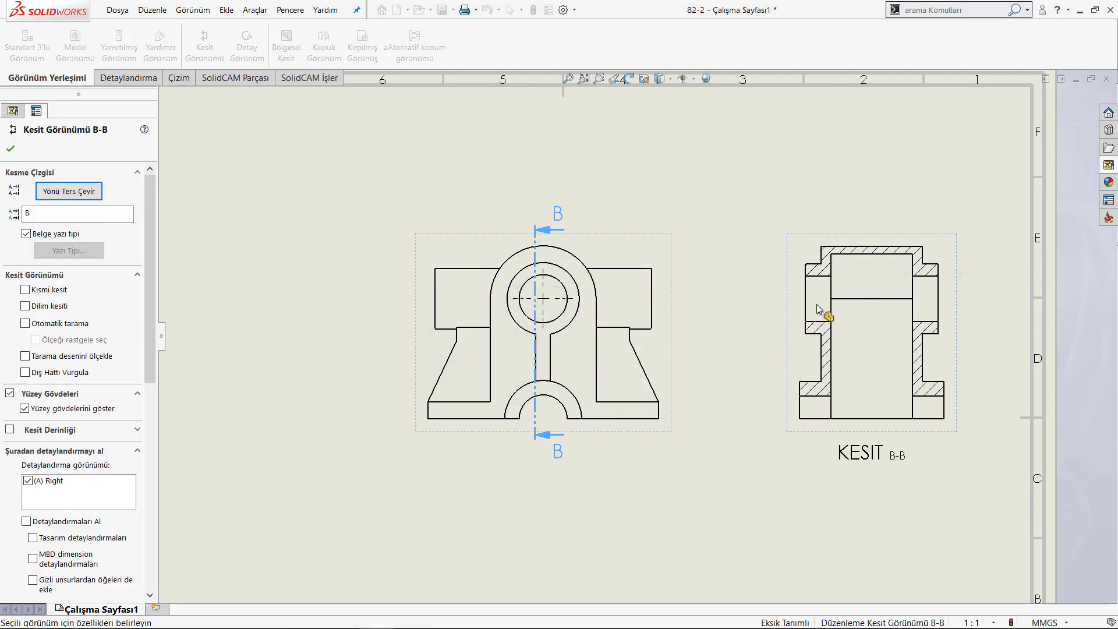
key("Escape")
Drag section line B-B leftward across the front view and rebuild to update section B-B.
scroll(794, 313, "up", 3)
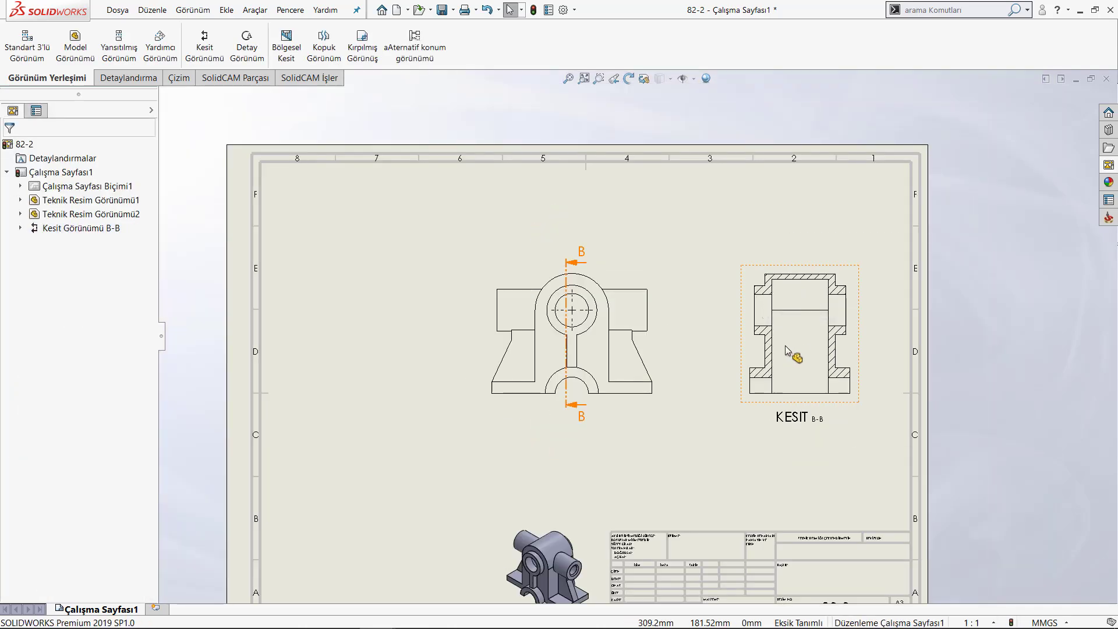
scroll(569, 350, "down", 2)
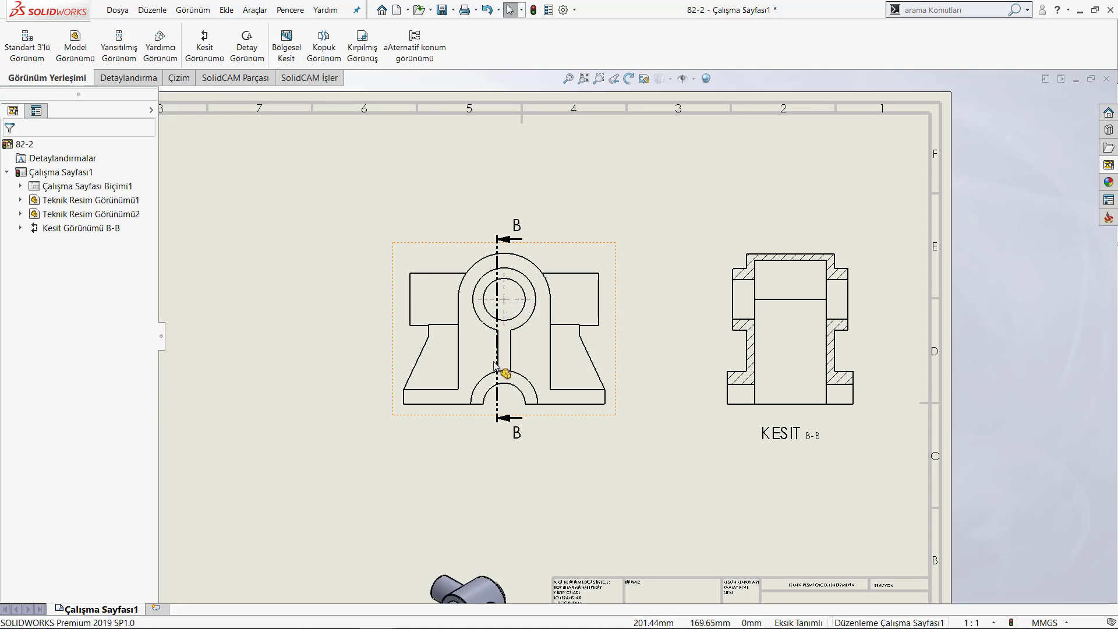
left_click_drag(497, 399, 455, 379)
left_click(552, 466)
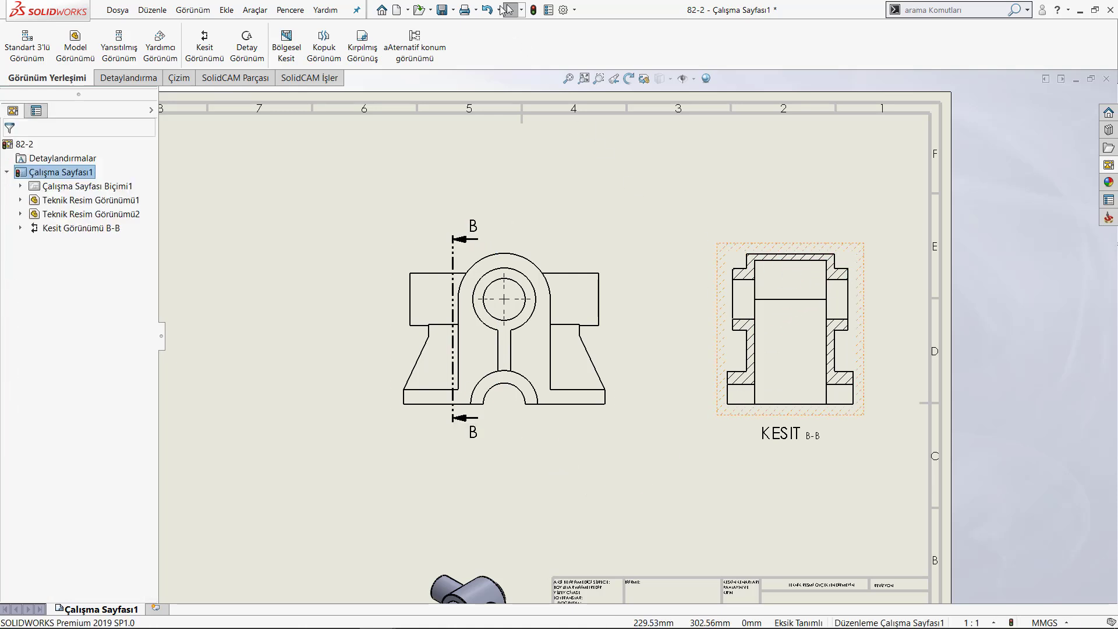
left_click(533, 10)
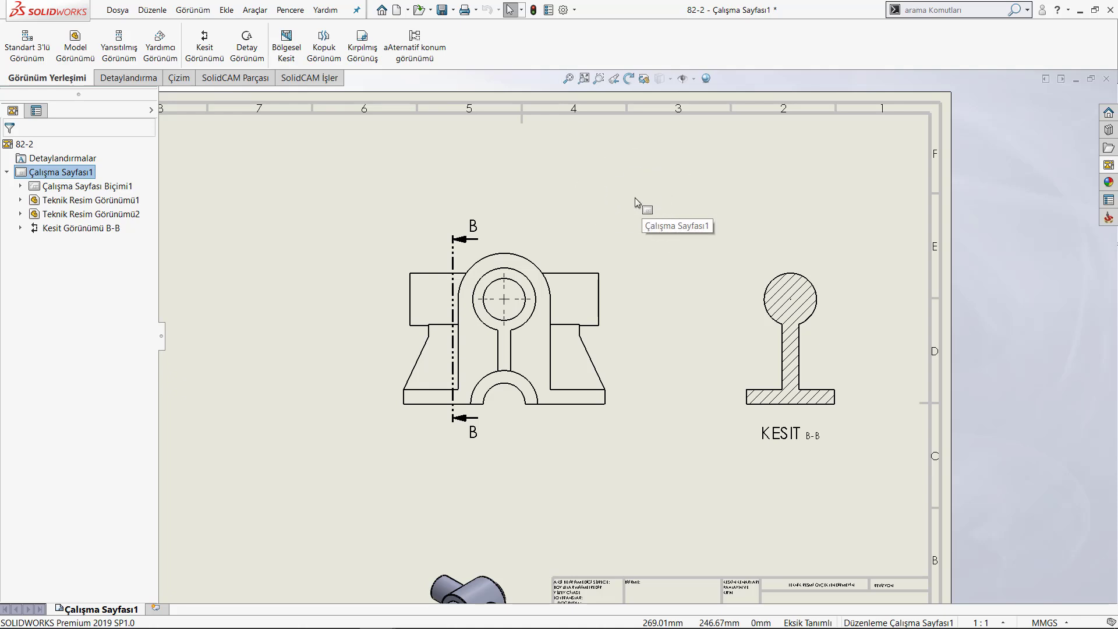
key("Escape")
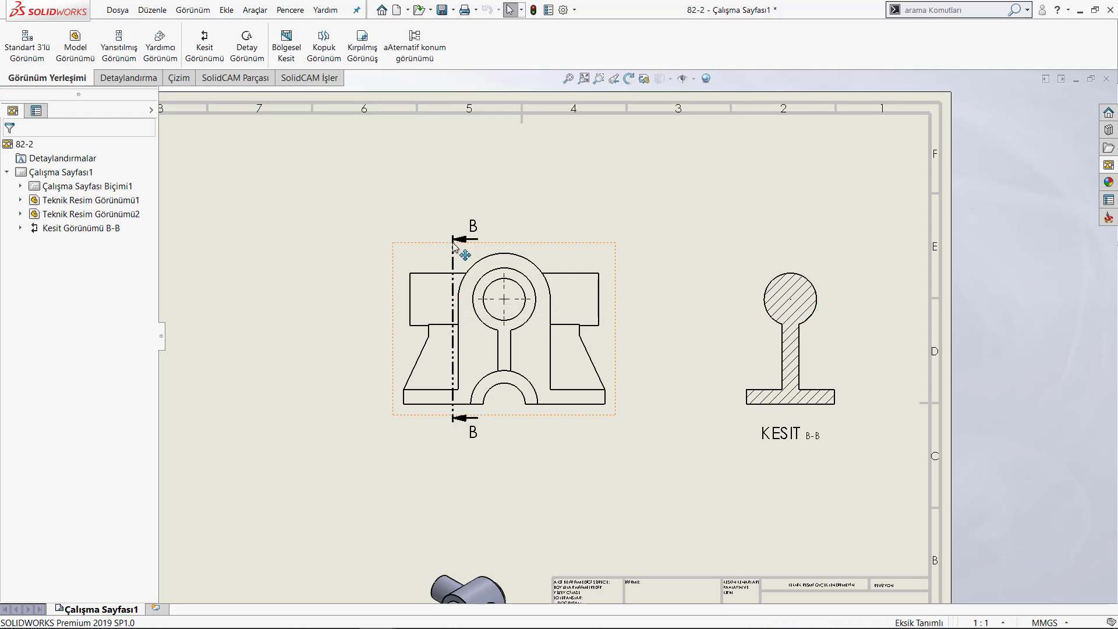
Reverse section B-B's viewing direction, accept it, and select sheet Çalışma Sayfası1.
left_click(473, 228)
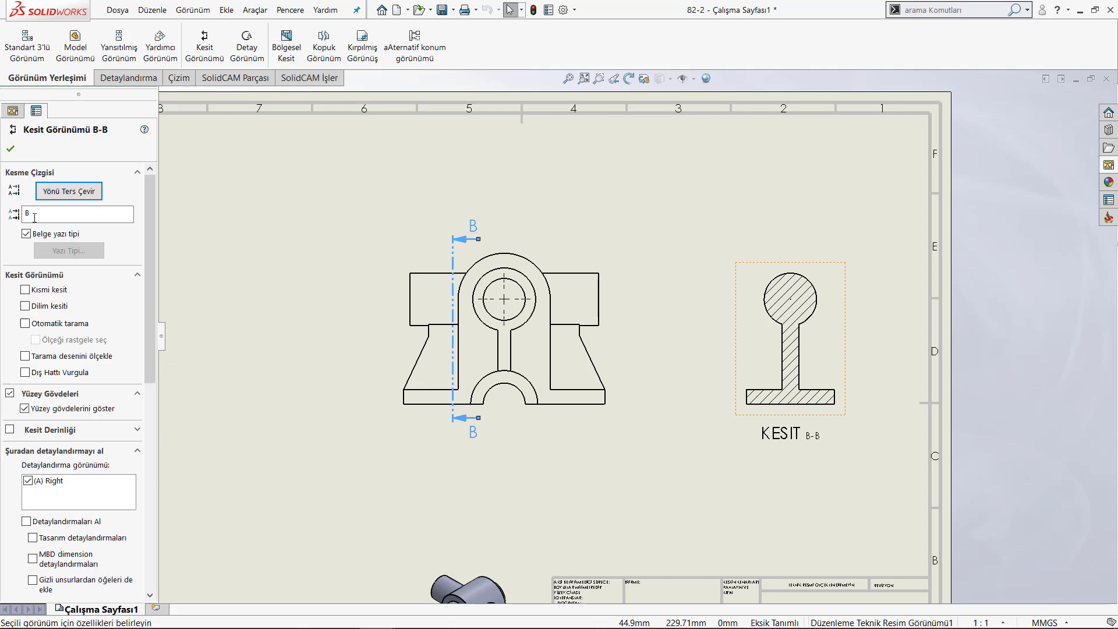
left_click(72, 193)
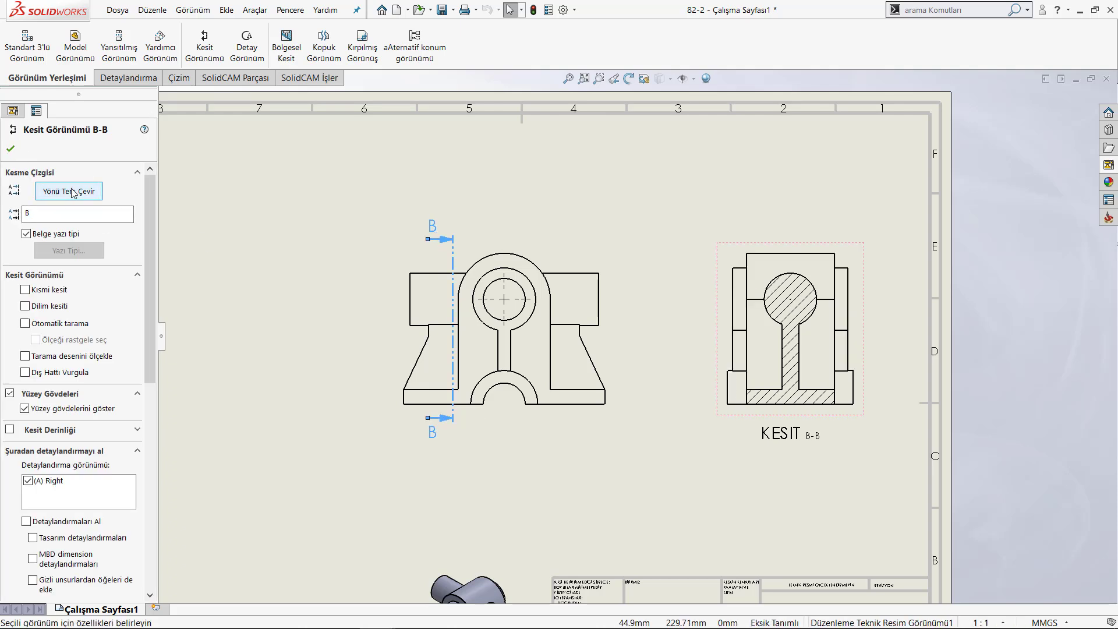
left_click(11, 149)
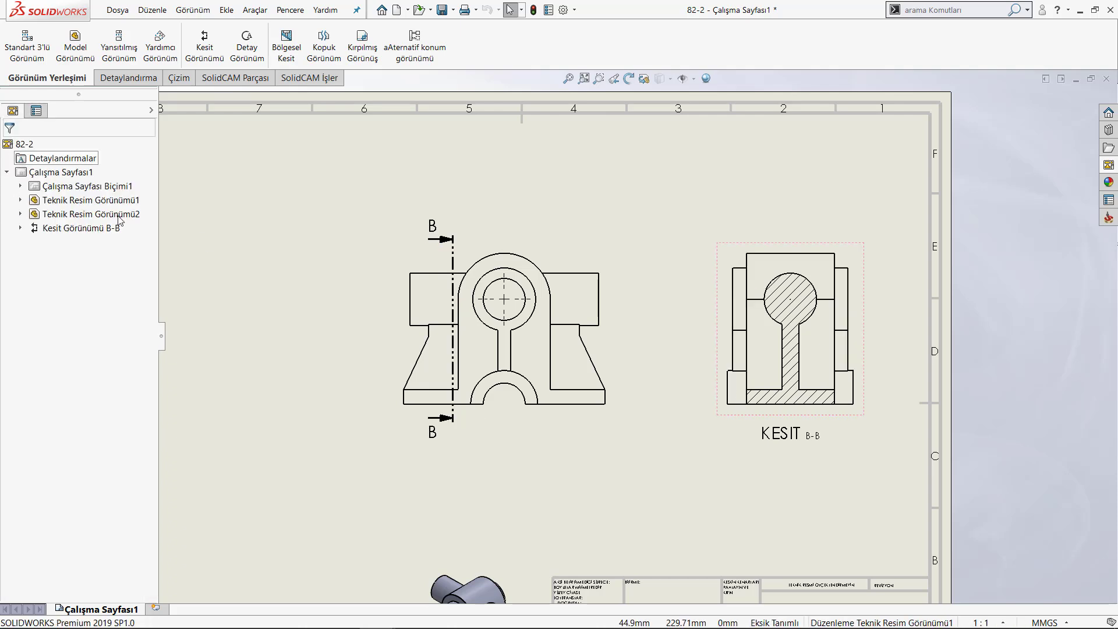
left_click(208, 271)
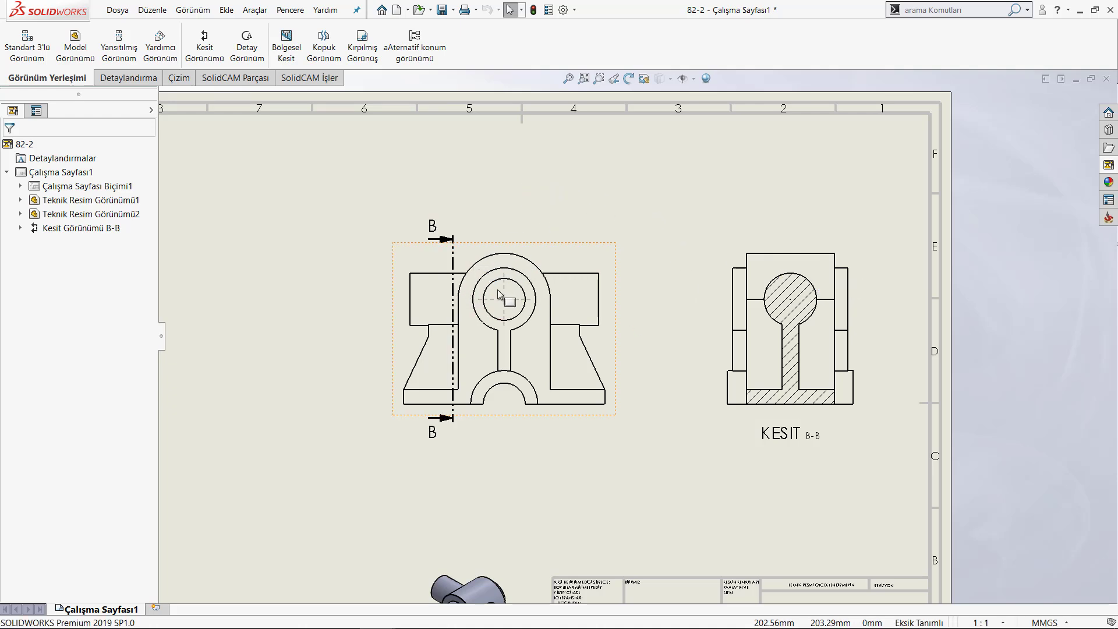
scroll(606, 306, "up", 2)
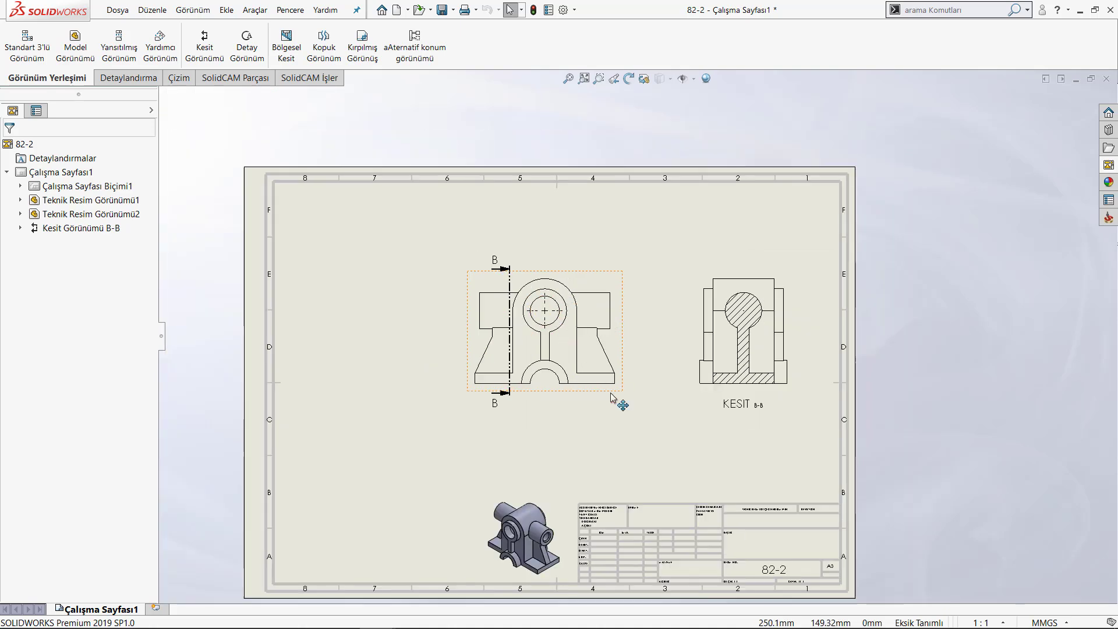
left_click(600, 447)
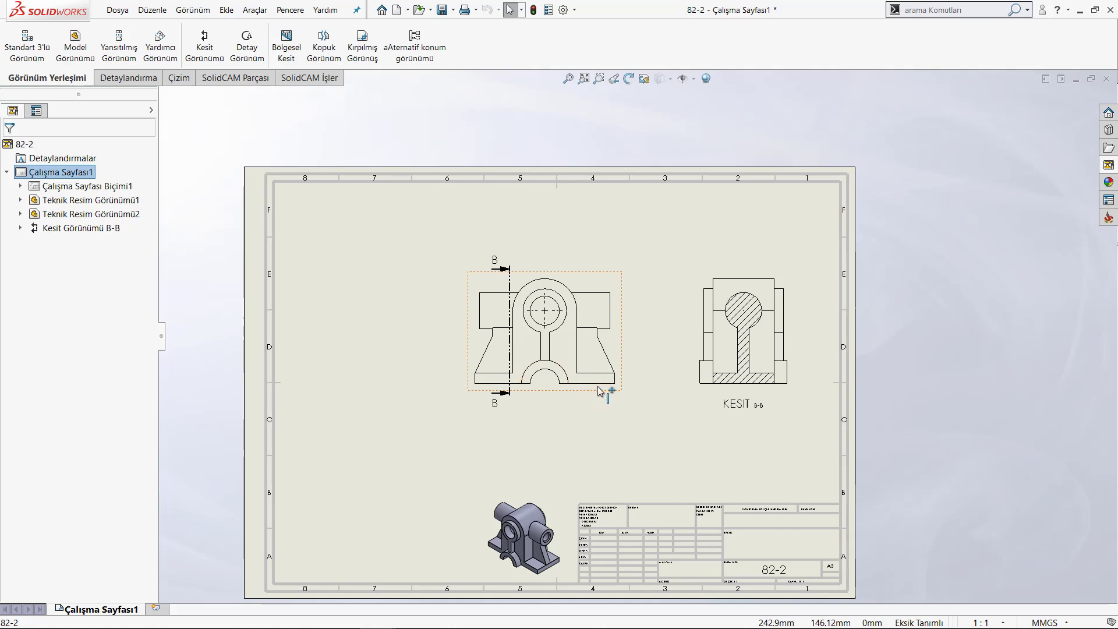
scroll(598, 387, "down", 2)
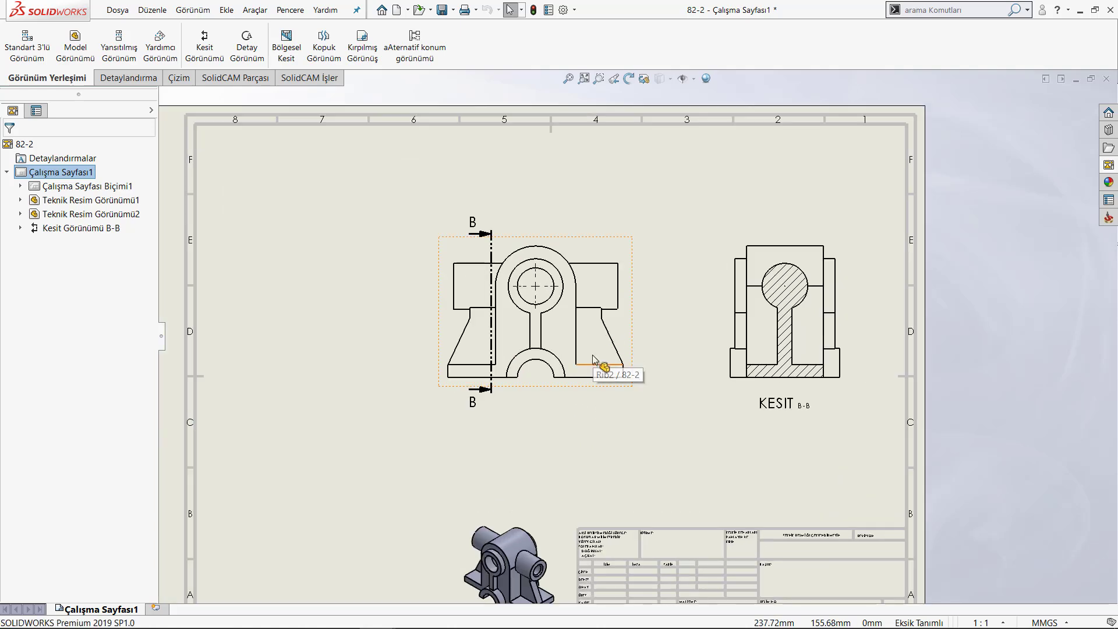
Delete section line B-B with its section view and fit the sheet in view.
left_click(492, 251)
key("Delete")
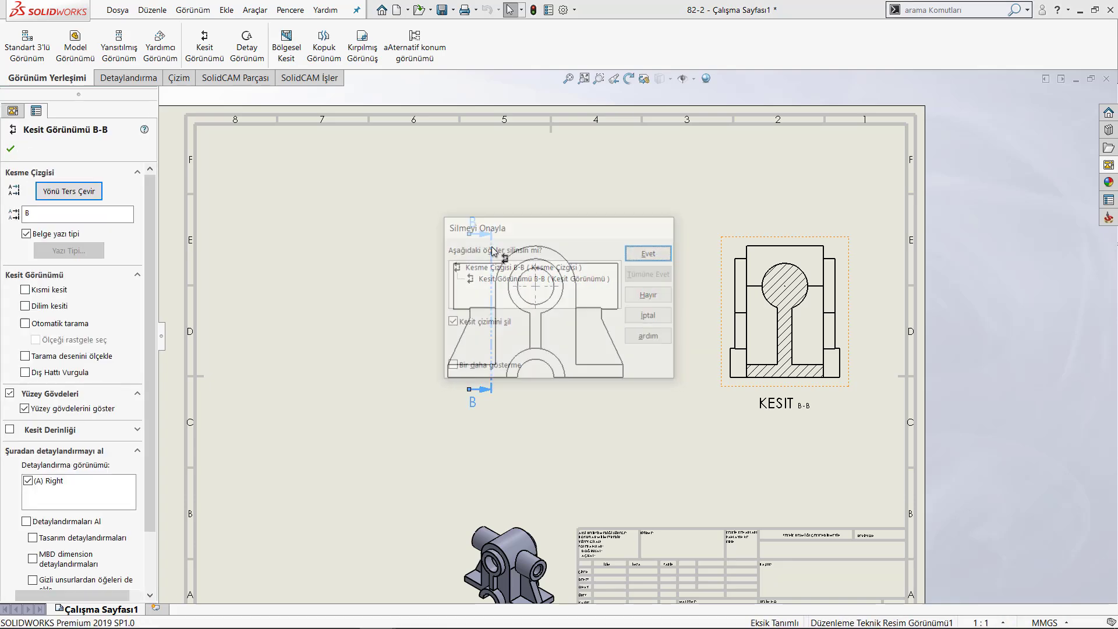
key("Return")
left_click(344, 251)
key("f")
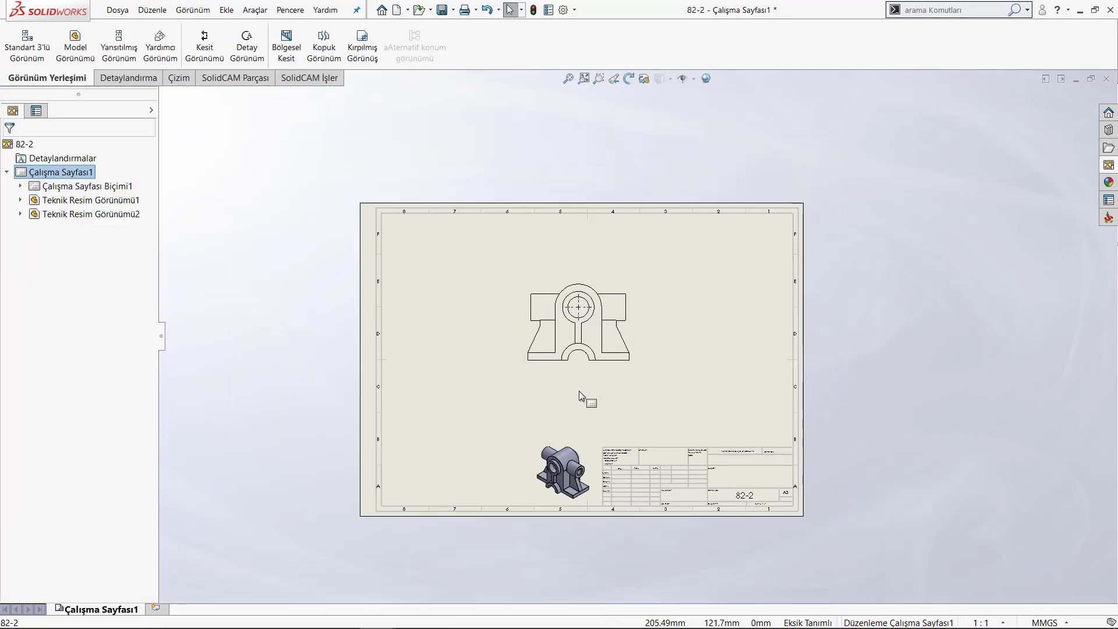
left_click(487, 129)
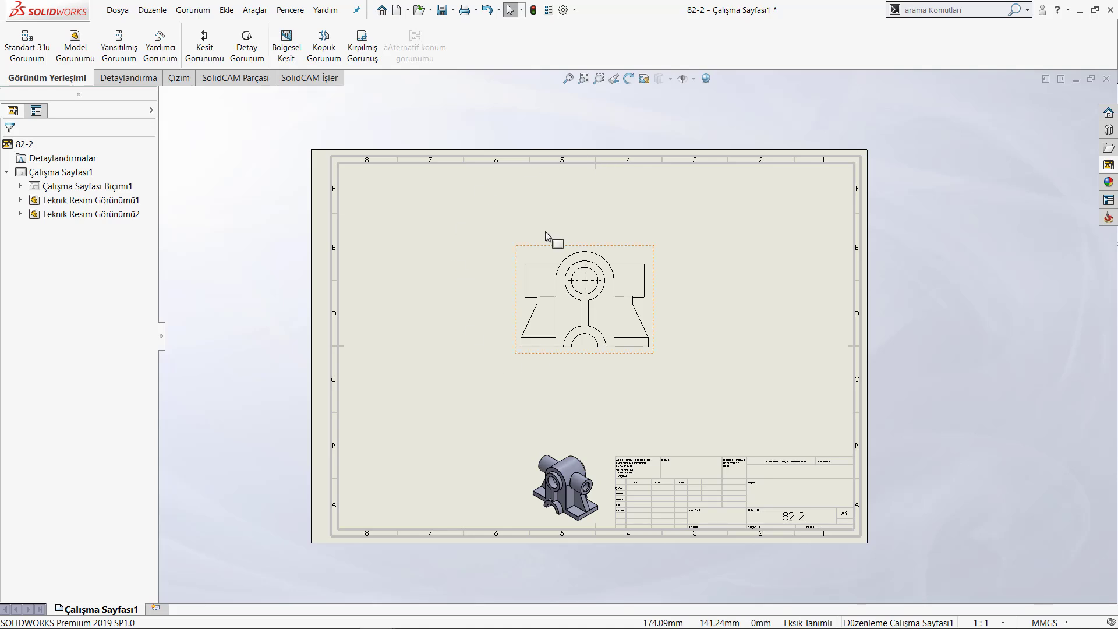
Cut the front view vertically and place section C-C to its right.
left_click(210, 53)
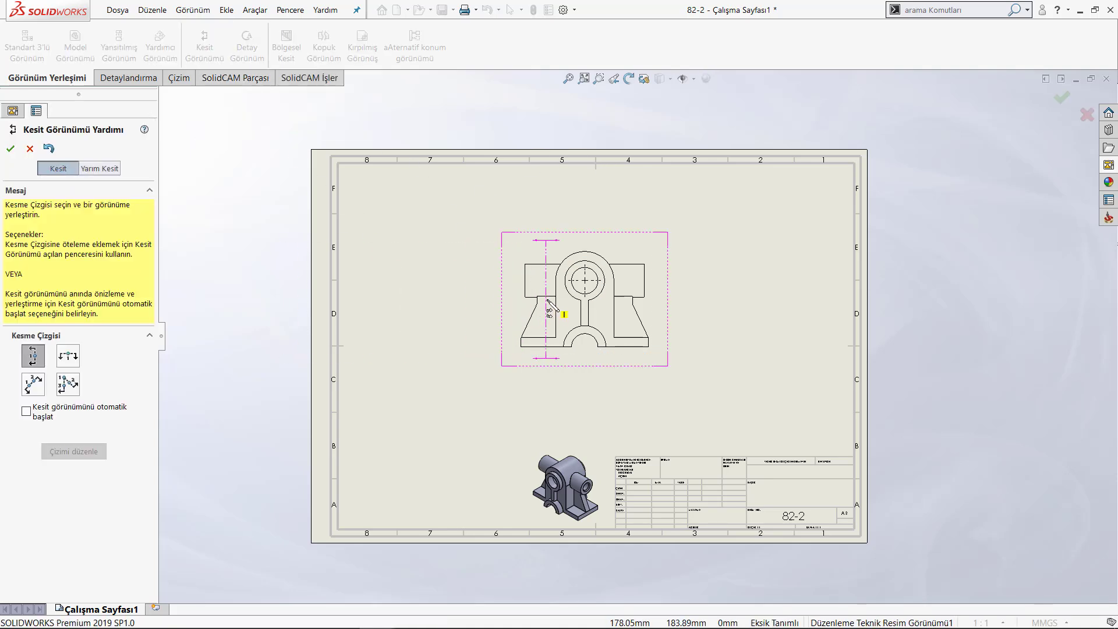
left_click(547, 303)
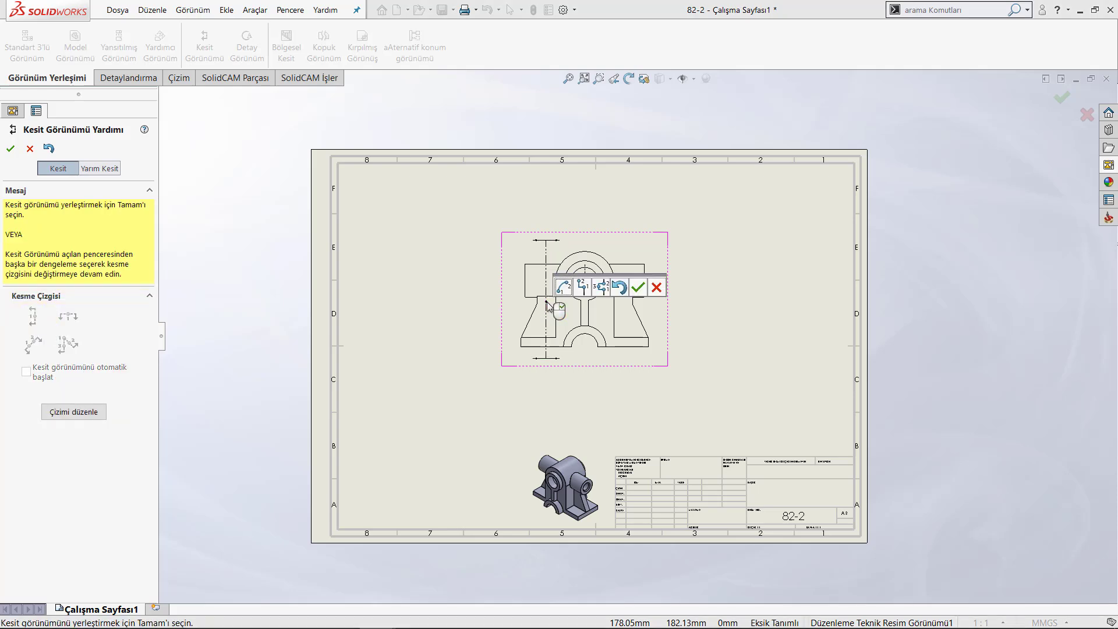
right_click(547, 303)
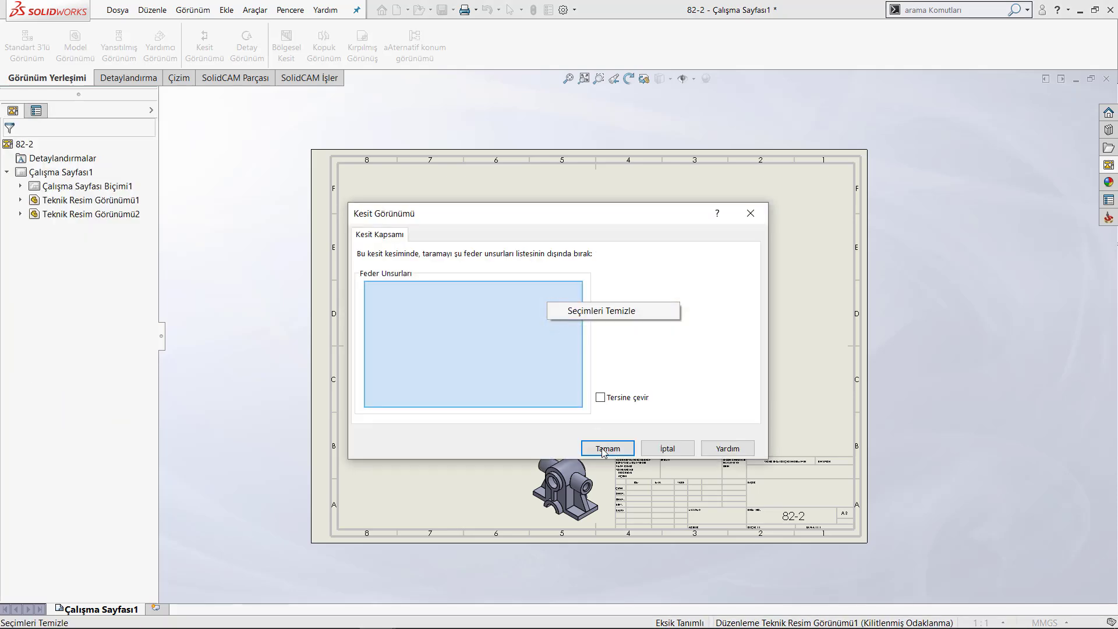
left_click(604, 449)
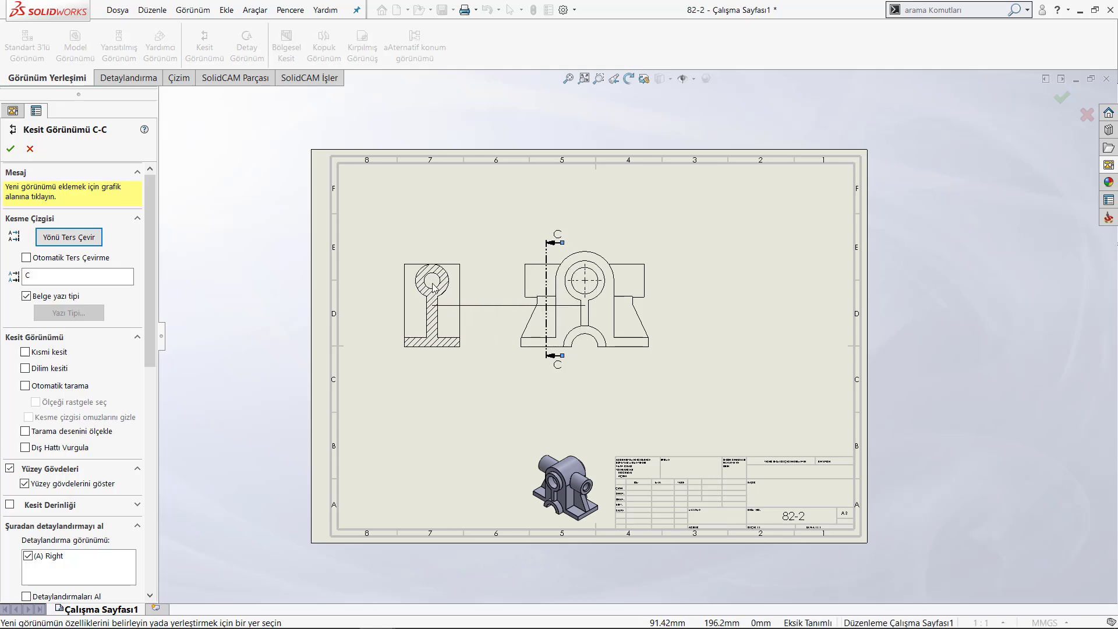
left_click(434, 286)
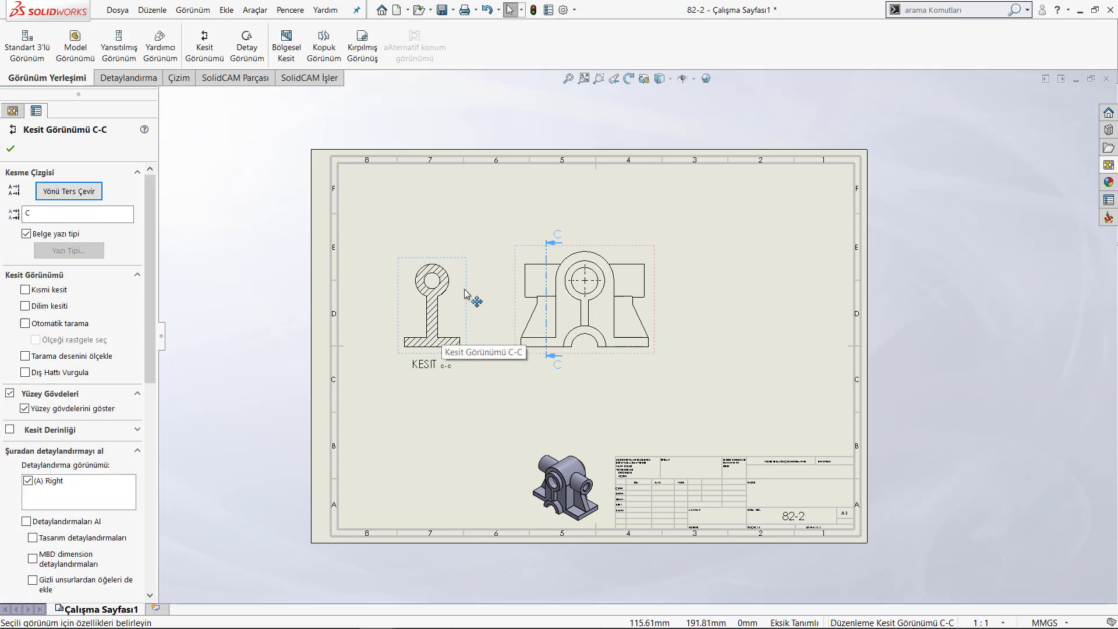
left_click_drag(465, 293, 797, 287)
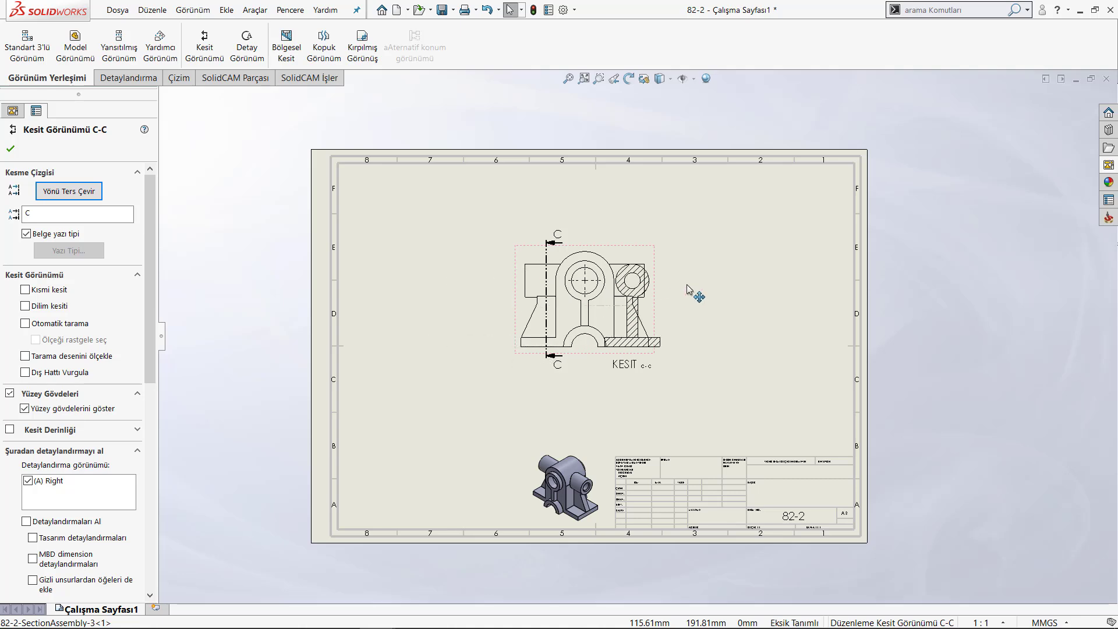
left_click(667, 400)
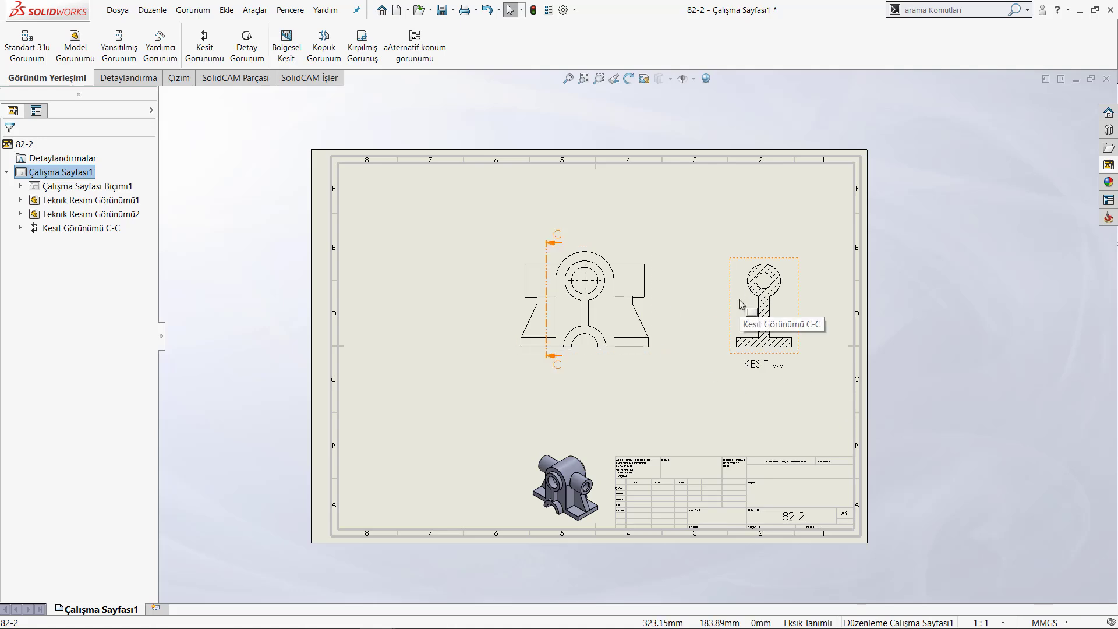
Delete section view C-C together with its cutting line.
left_click(731, 318)
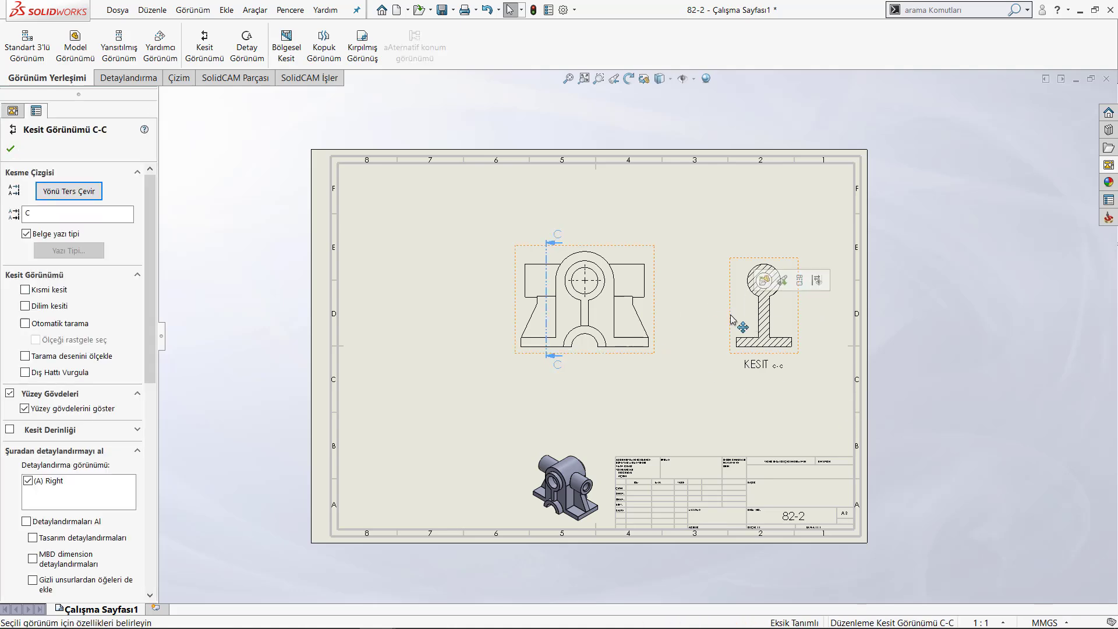
key("Delete")
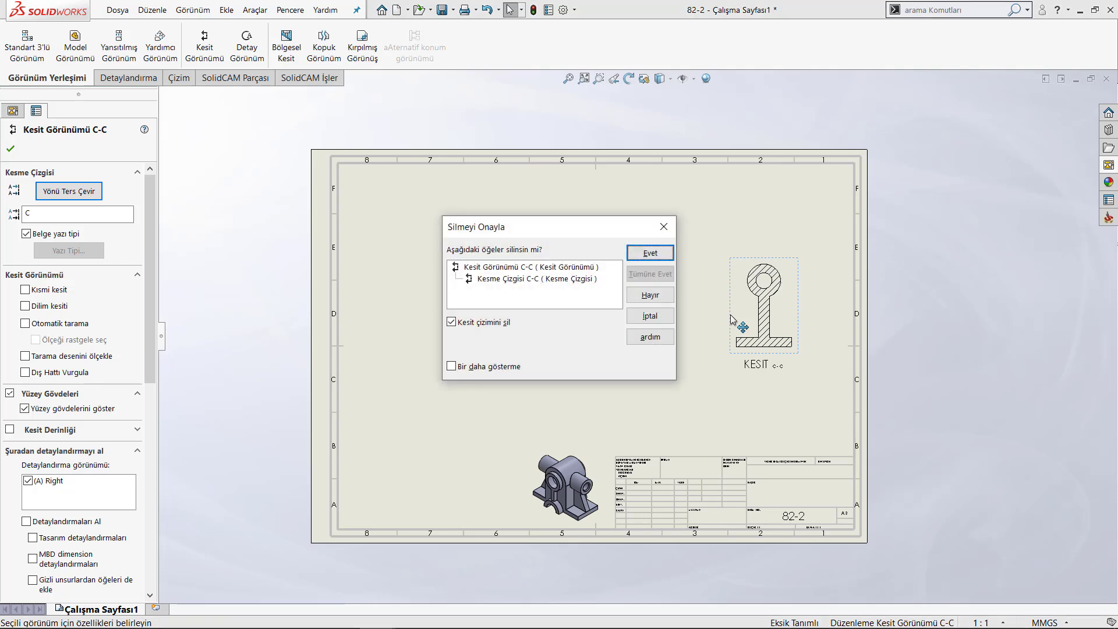
key("Return")
Create section D-D from a cut through the front view, placed right with reversed direction.
left_click(210, 45)
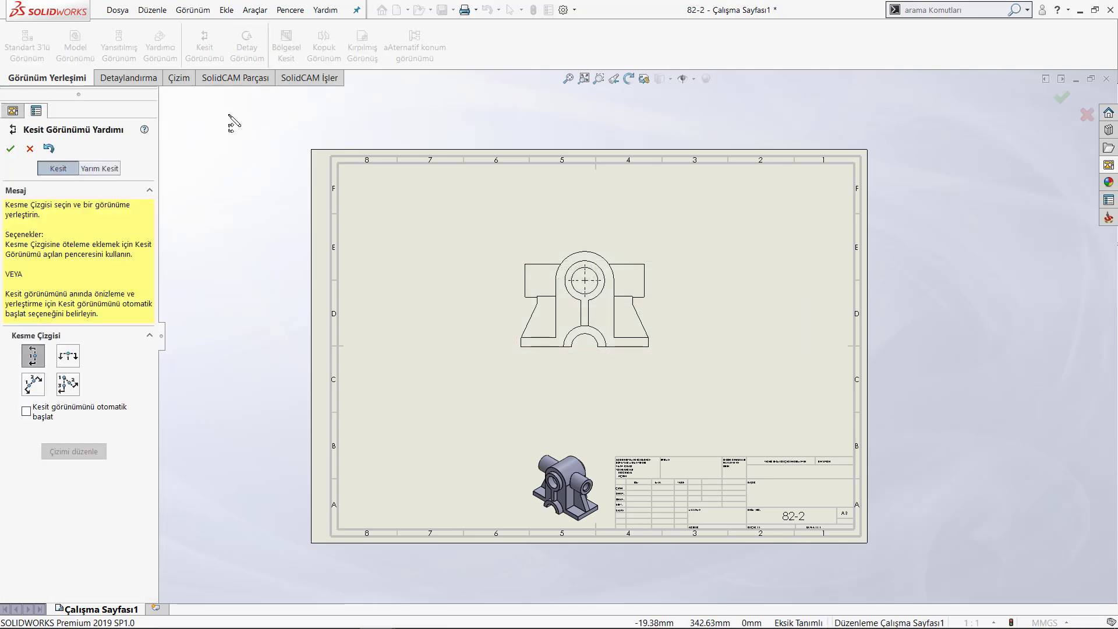
left_click(549, 308)
right_click(548, 308)
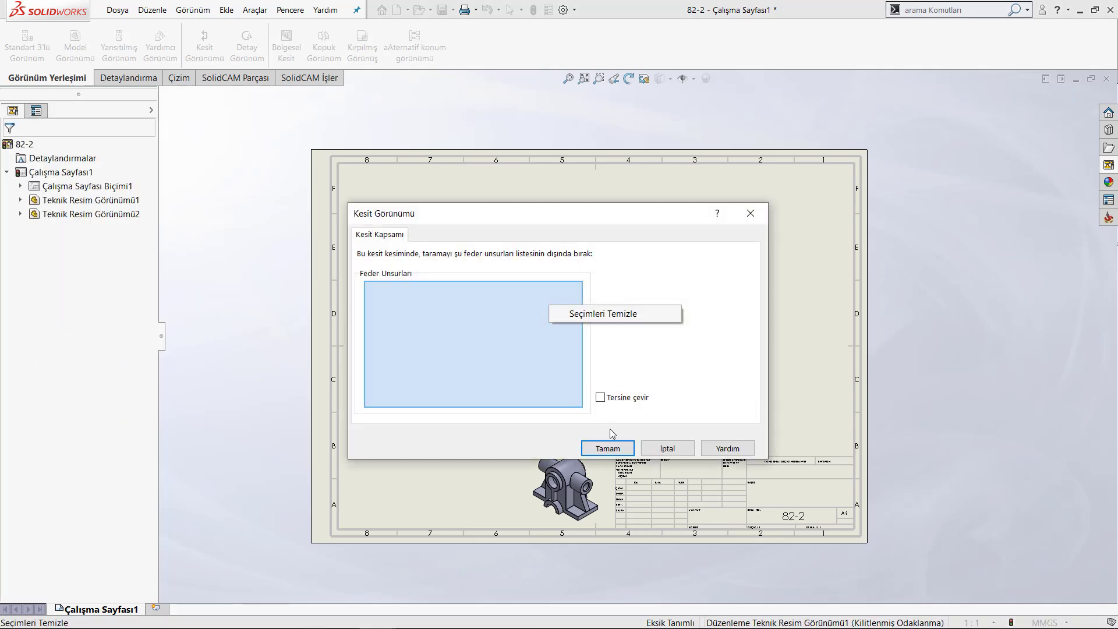
left_click(617, 448)
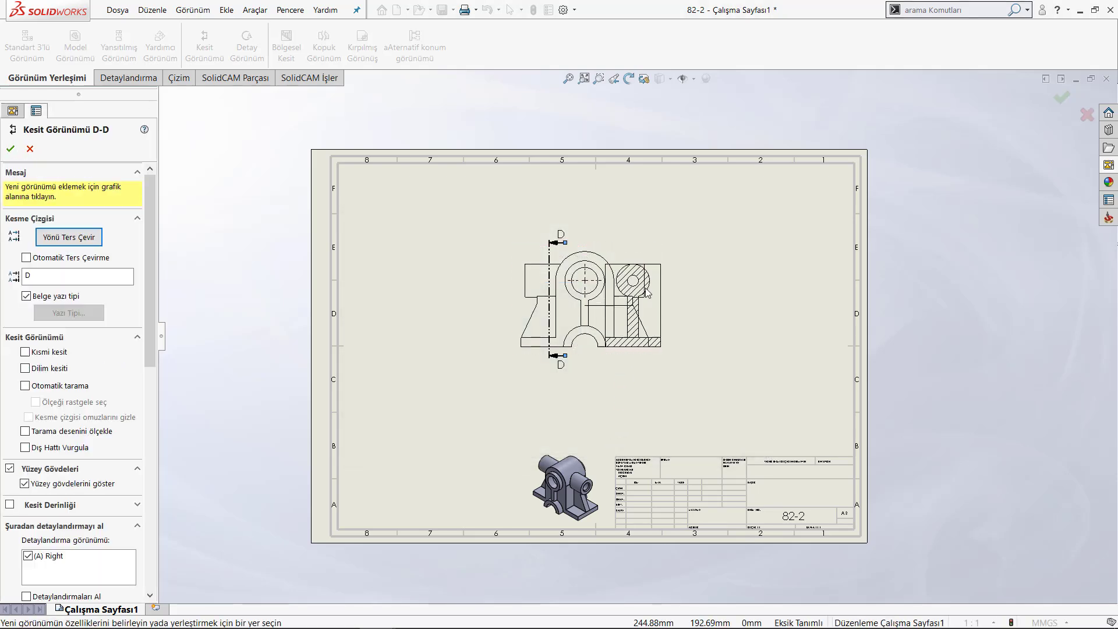
left_click(764, 291)
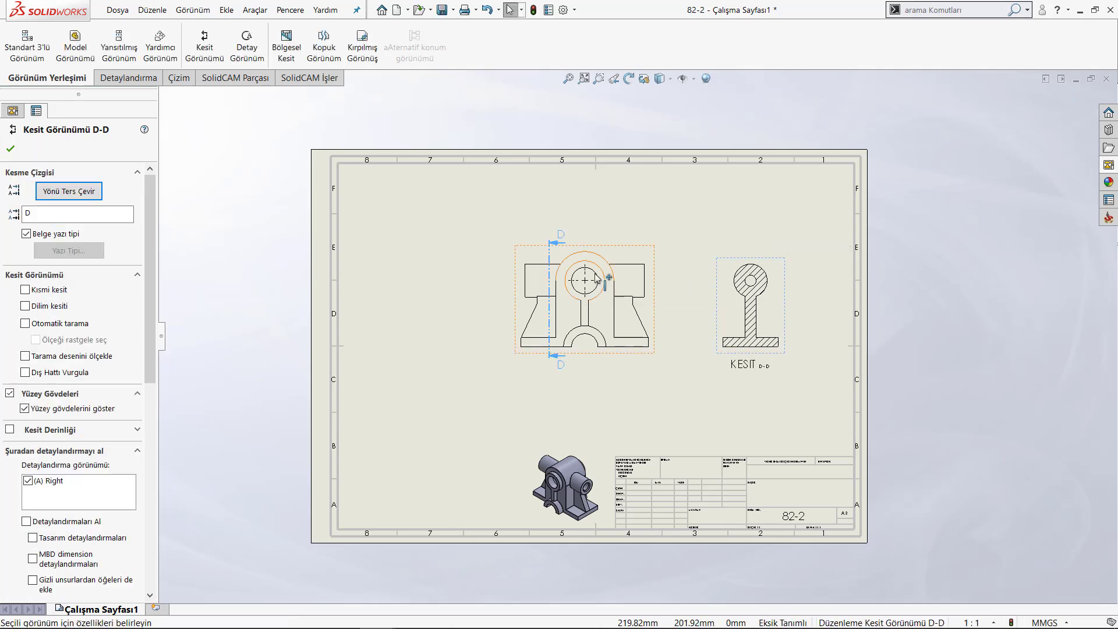
left_click(69, 191)
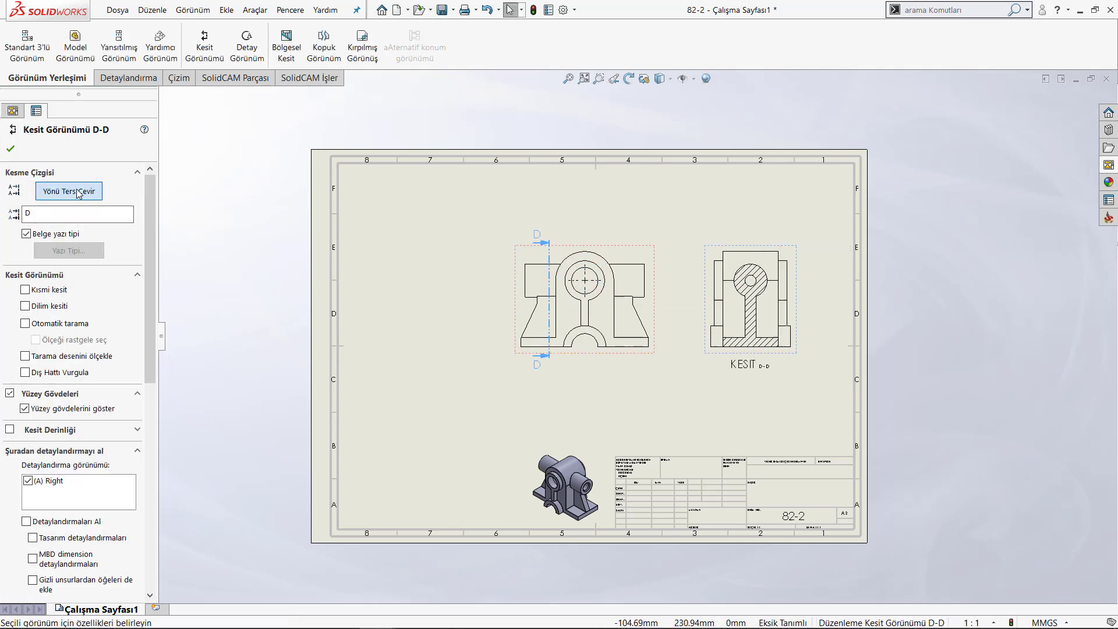
left_click(11, 149)
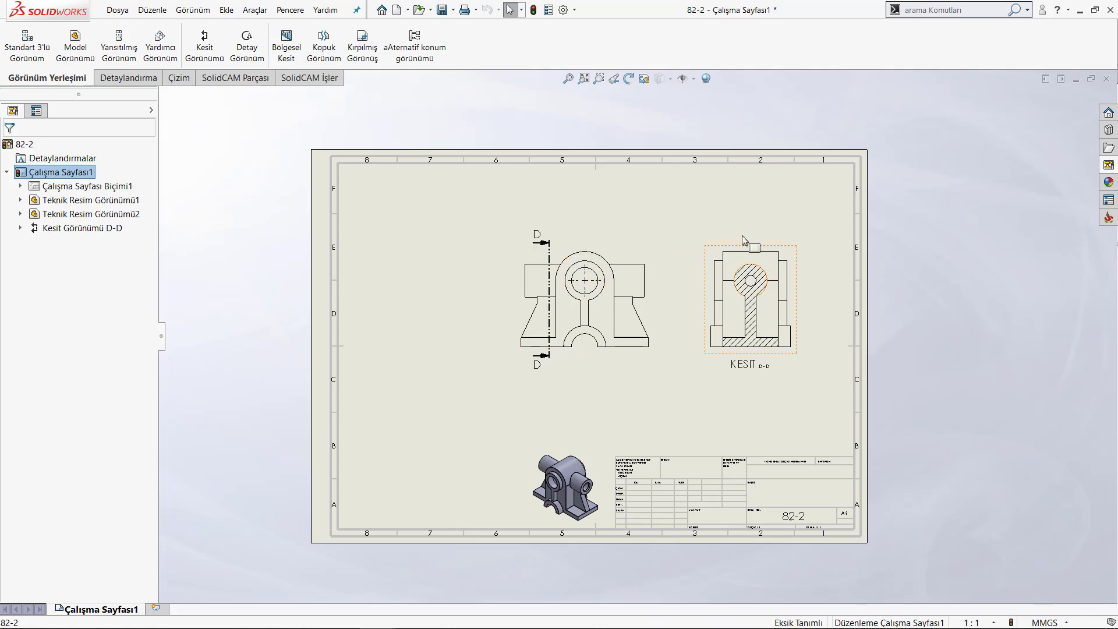
Select cutting line D on the front view, dismissing the stray centre-mark selection.
left_click(550, 269)
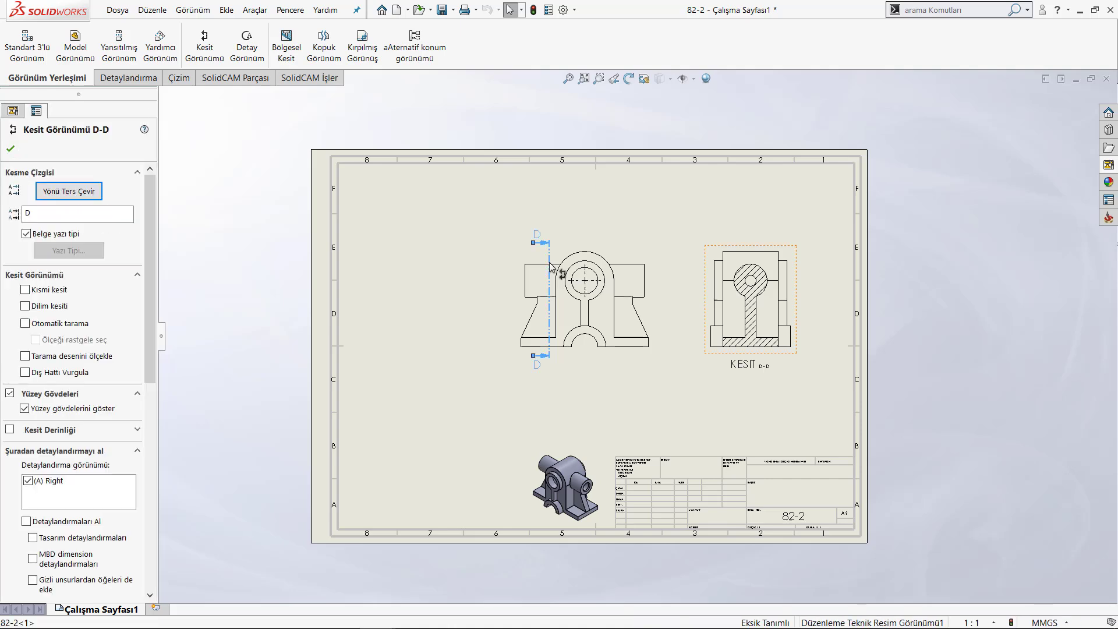
left_click(439, 255)
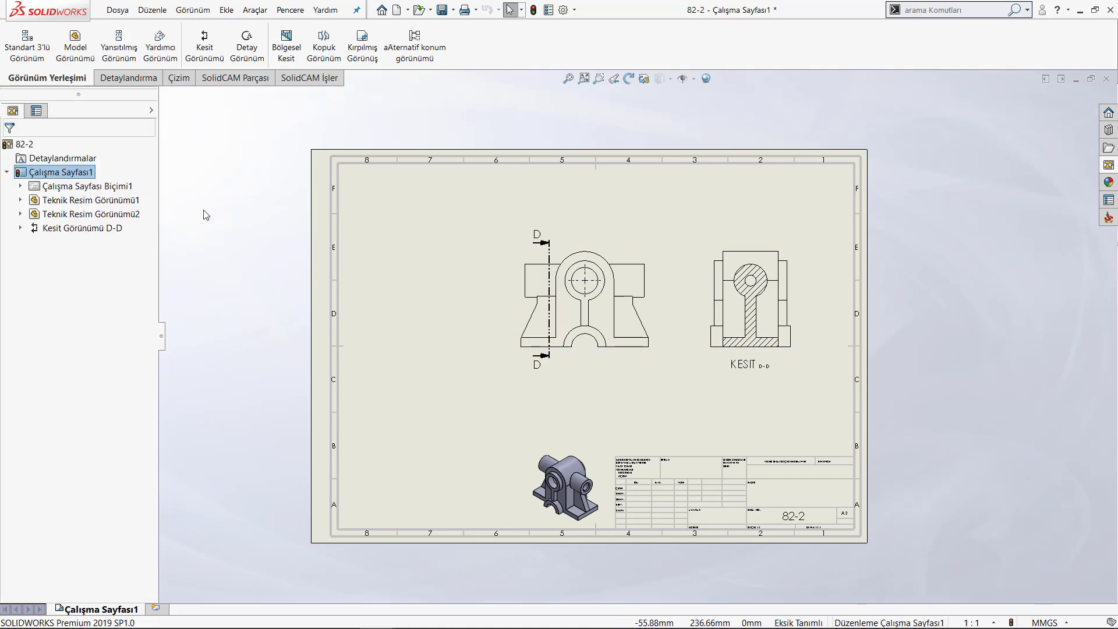
left_click(549, 269)
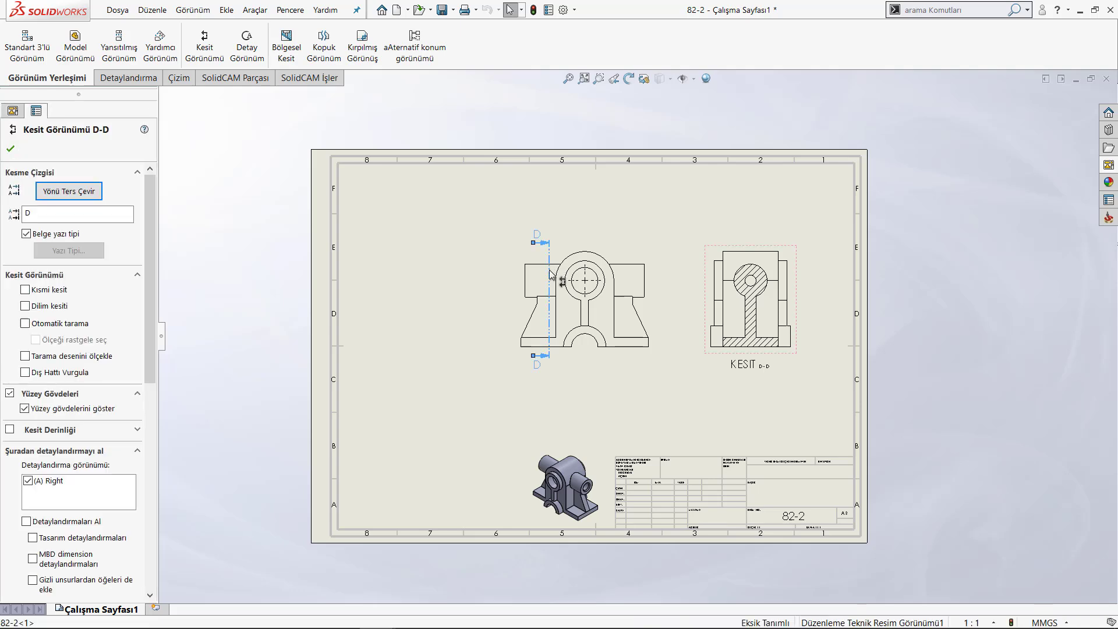
left_click(586, 284)
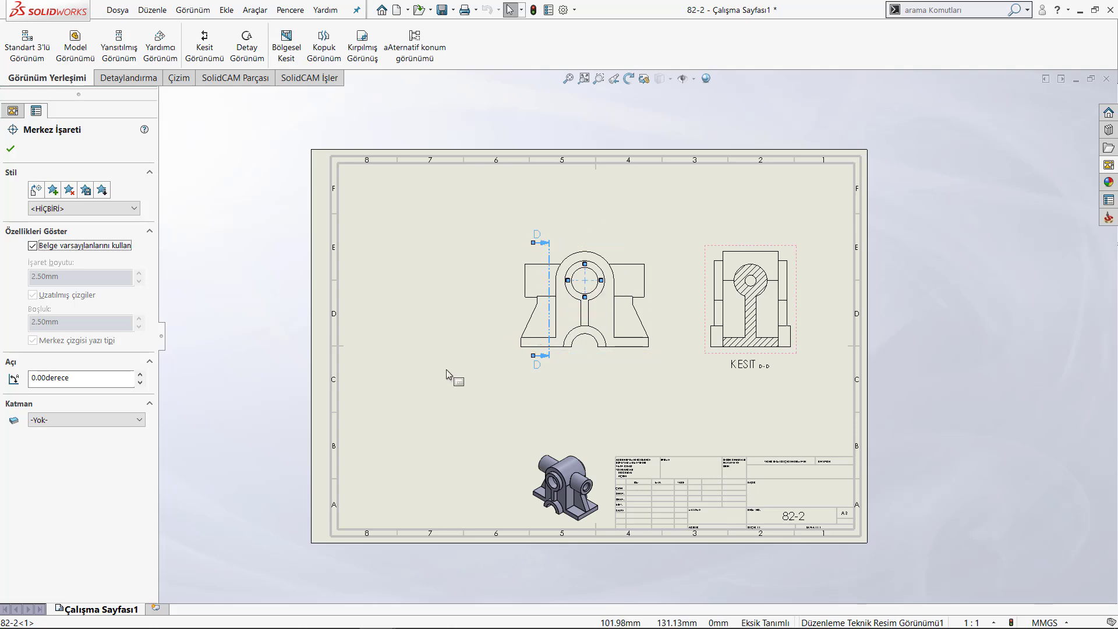
left_click(449, 388)
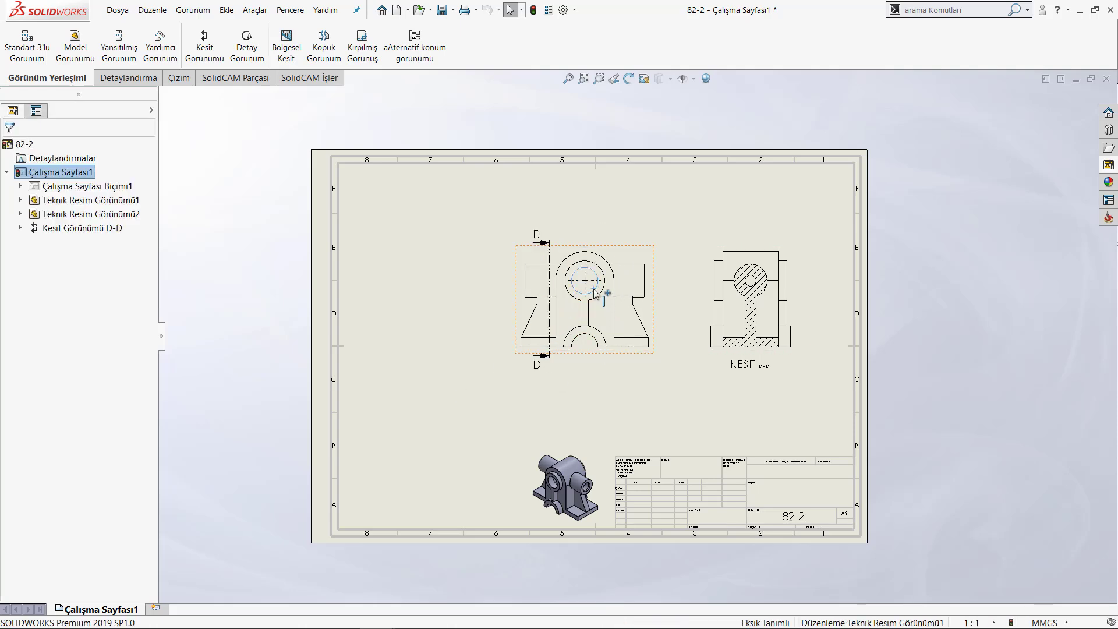
left_click(595, 293)
left_click(550, 324)
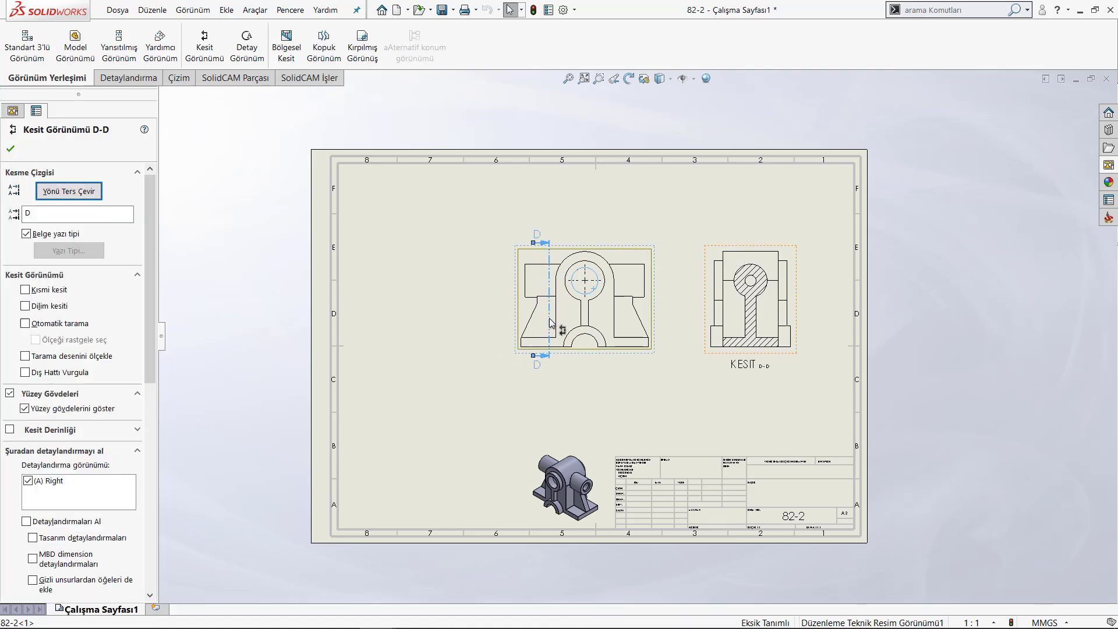
key("Escape")
Move cutting line D onto the vertical centre line and rebuild section D-D.
scroll(553, 302, "down", 3)
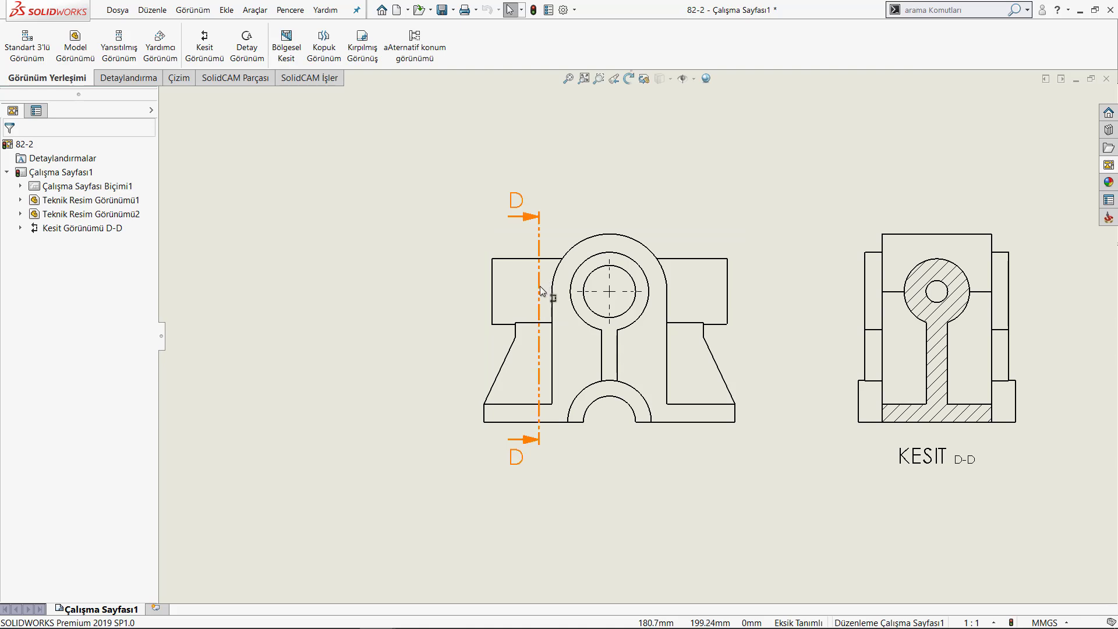
left_click(542, 290)
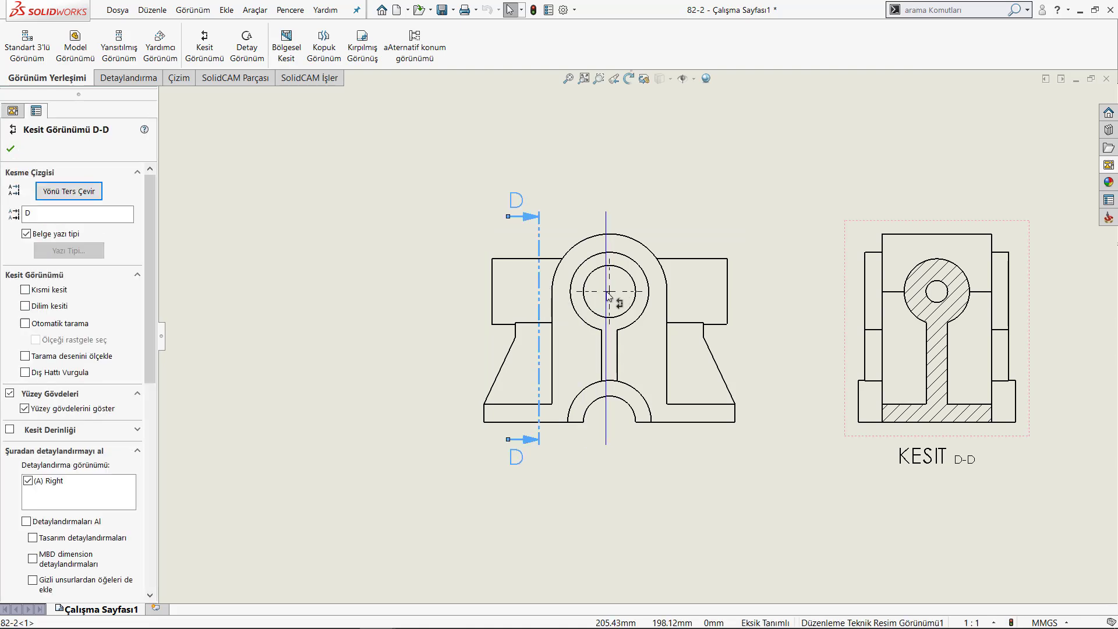
left_click_drag(611, 297, 611, 297)
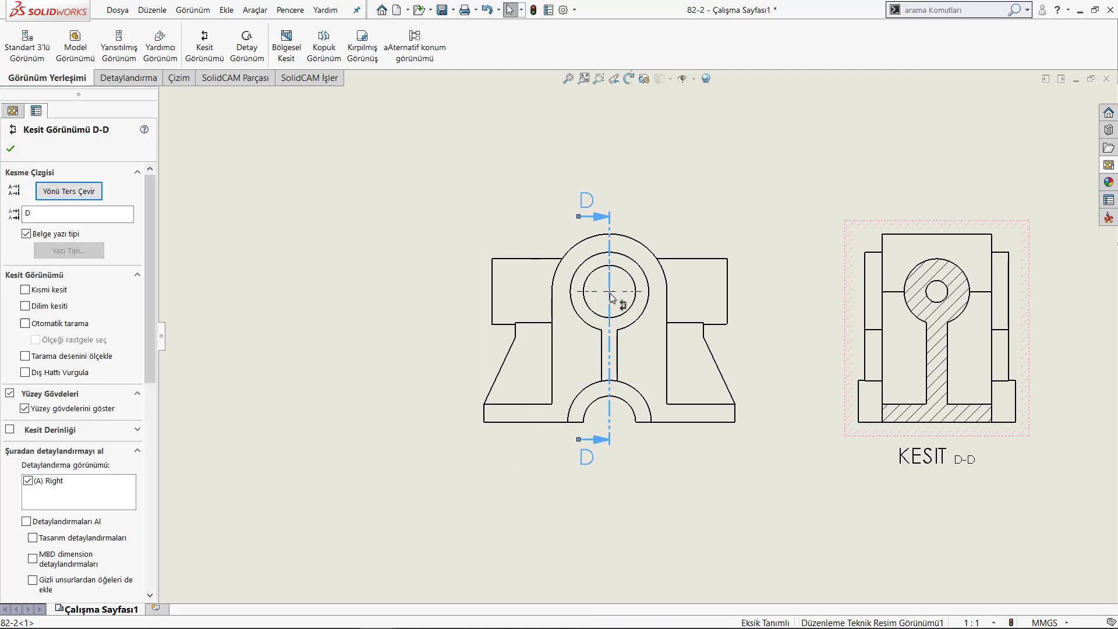
left_click(10, 151)
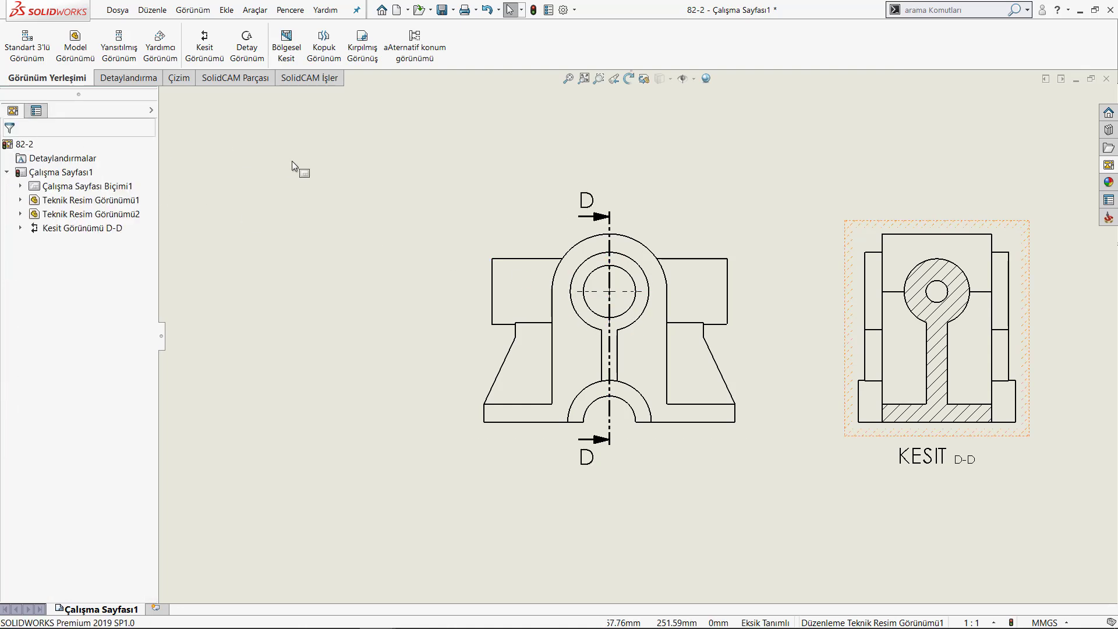
left_click(533, 14)
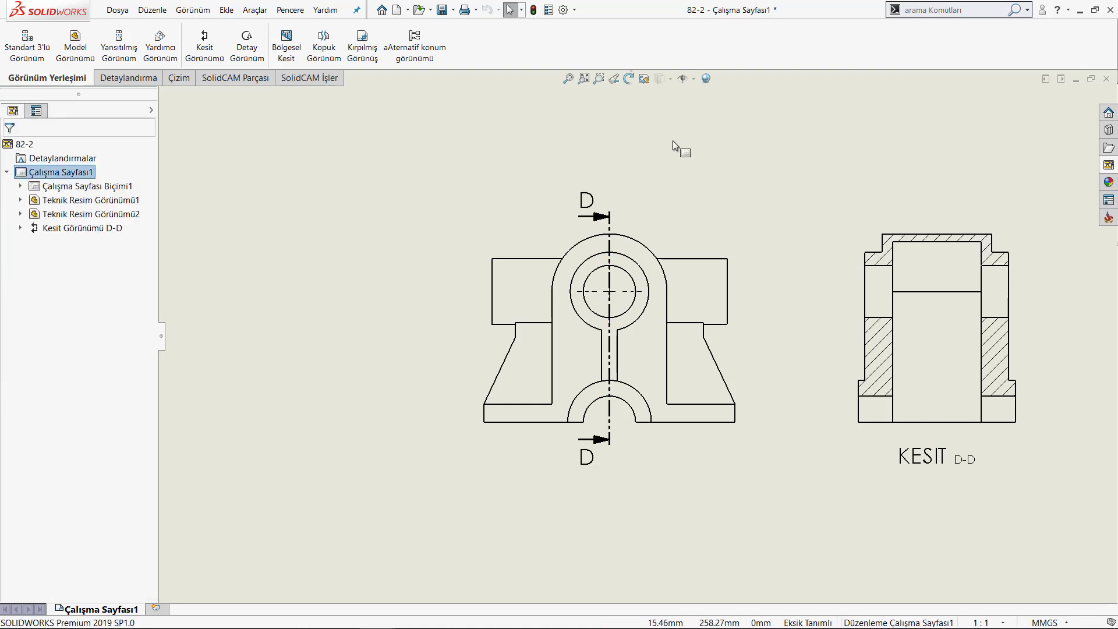
Dimension the two horizontal edges of section D-D as 20,00 on its left side.
right_click_drag(784, 413, 786, 361)
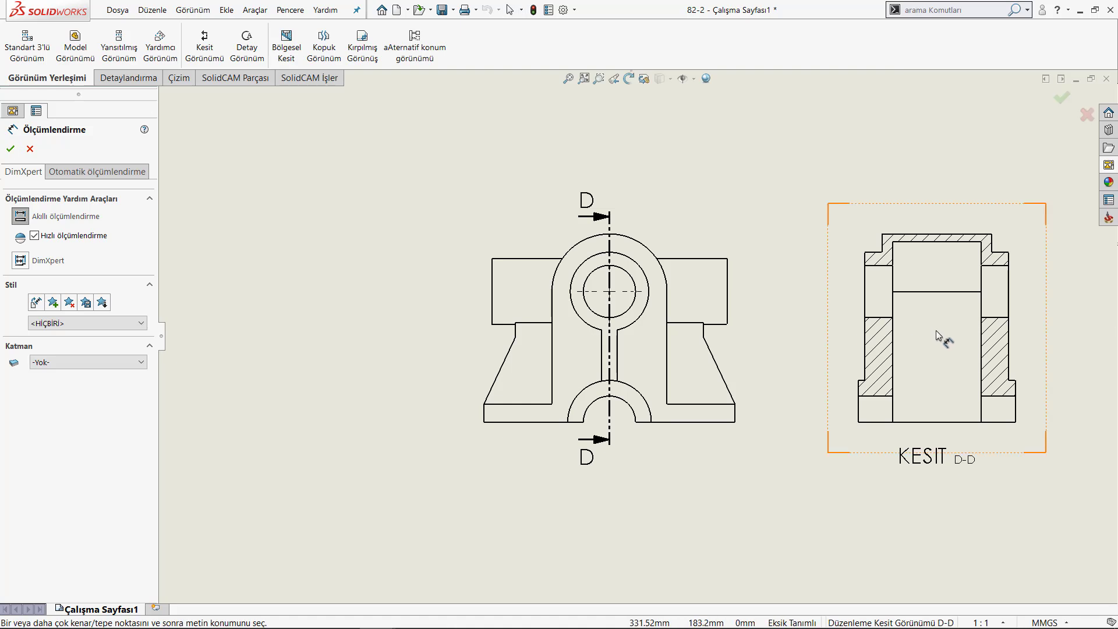
scroll(935, 330, "down", 1)
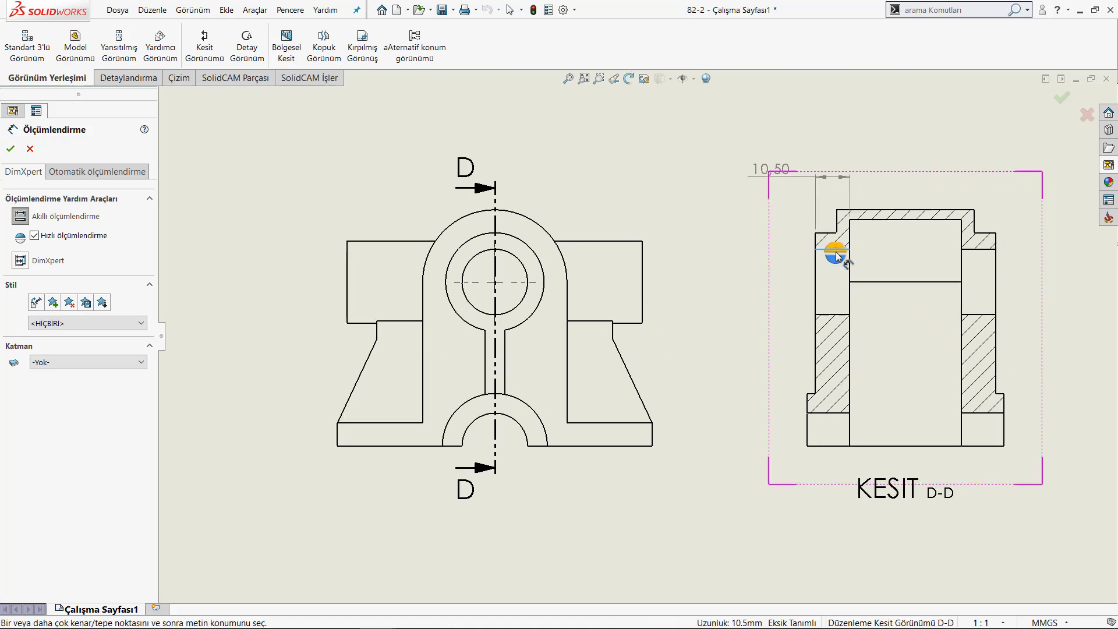
left_click(833, 318)
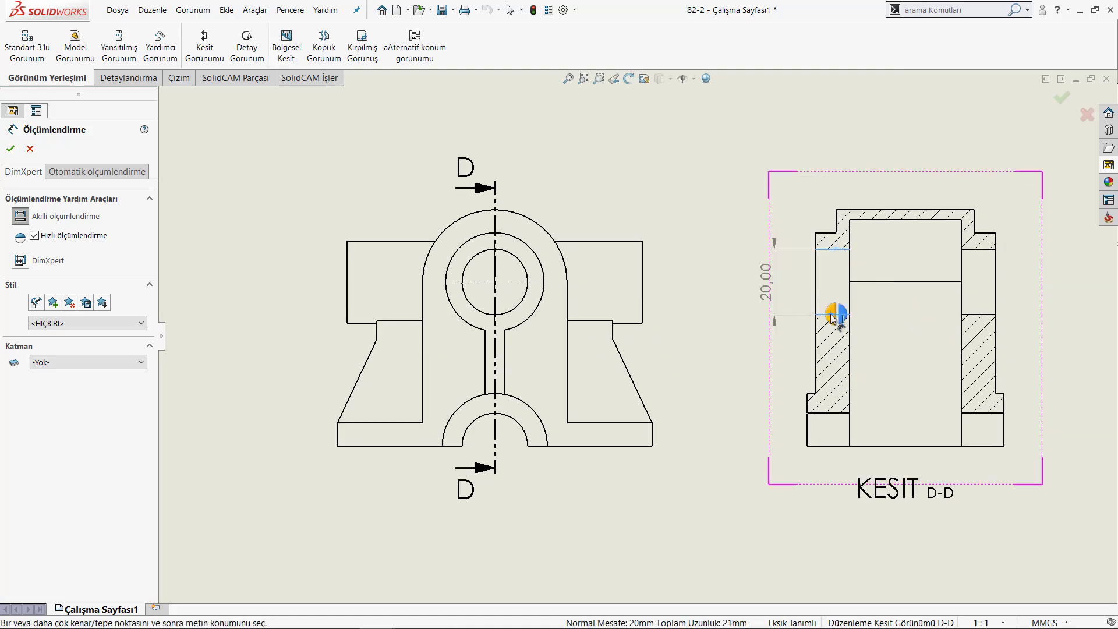
left_click(777, 297)
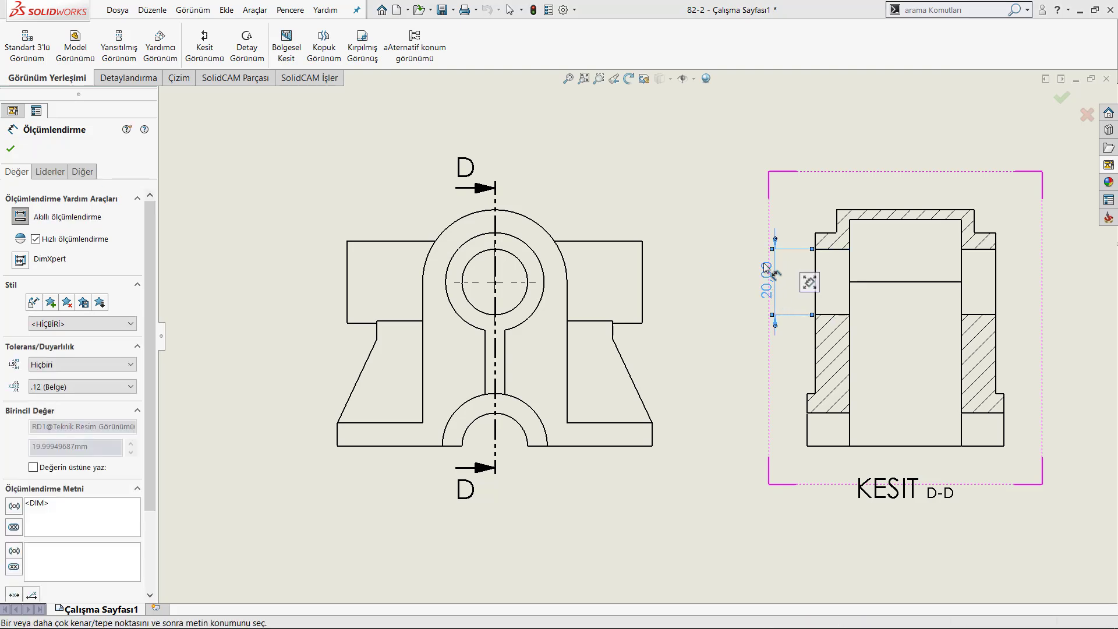
left_click(711, 327)
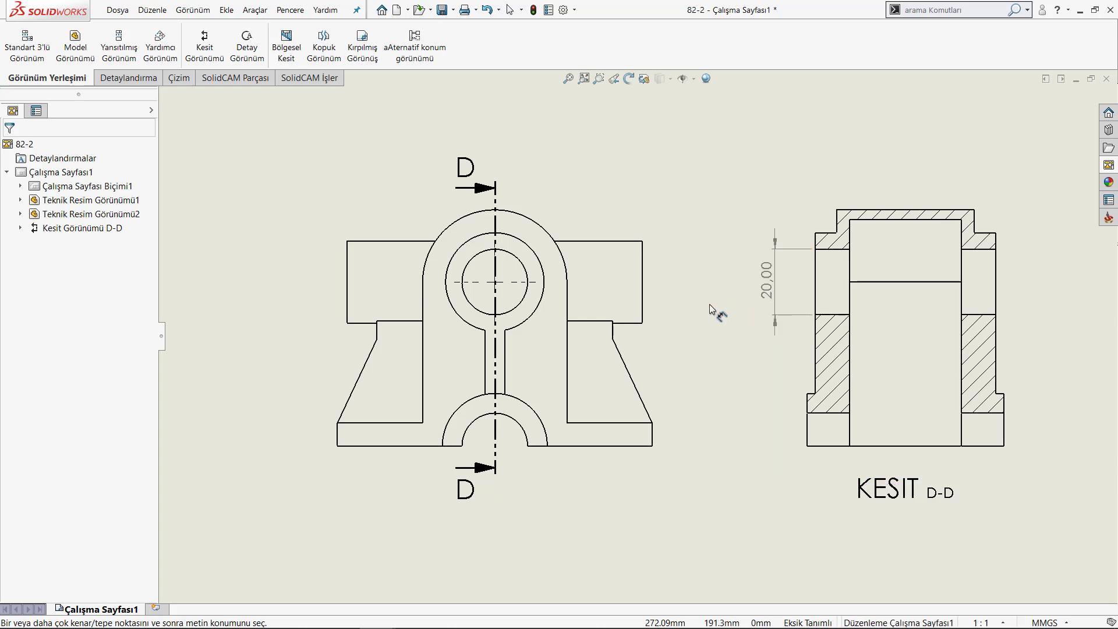
key("Escape")
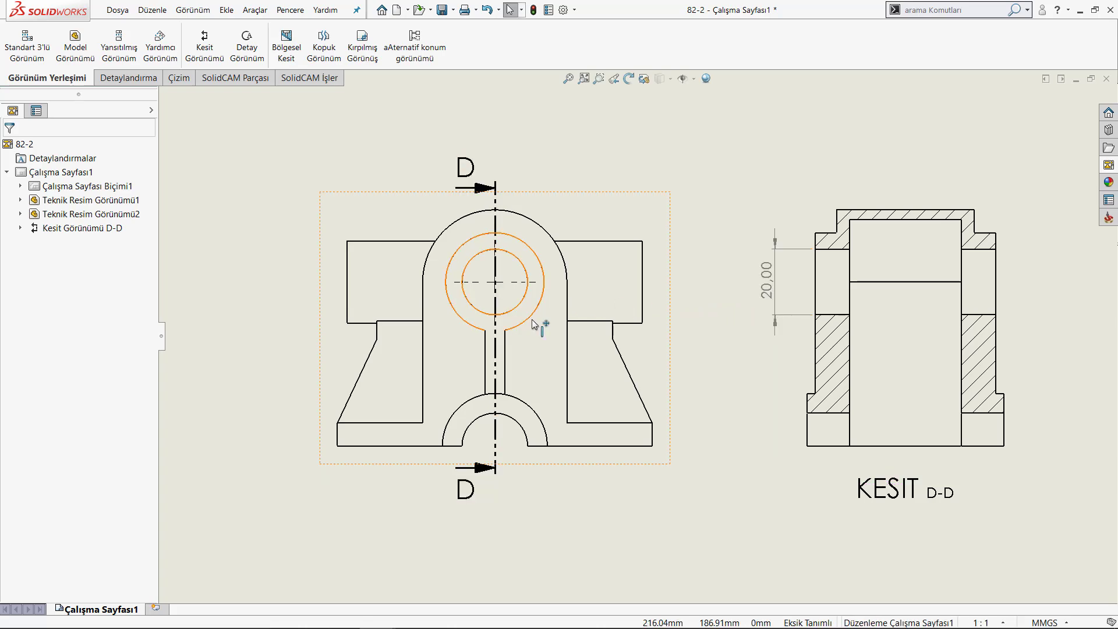
Zoom out and back in to review section D-D on the sheet.
scroll(500, 282, "down", 4)
scroll(517, 277, "down", 4)
scroll(579, 287, "down", 5)
scroll(588, 323, "down", 3)
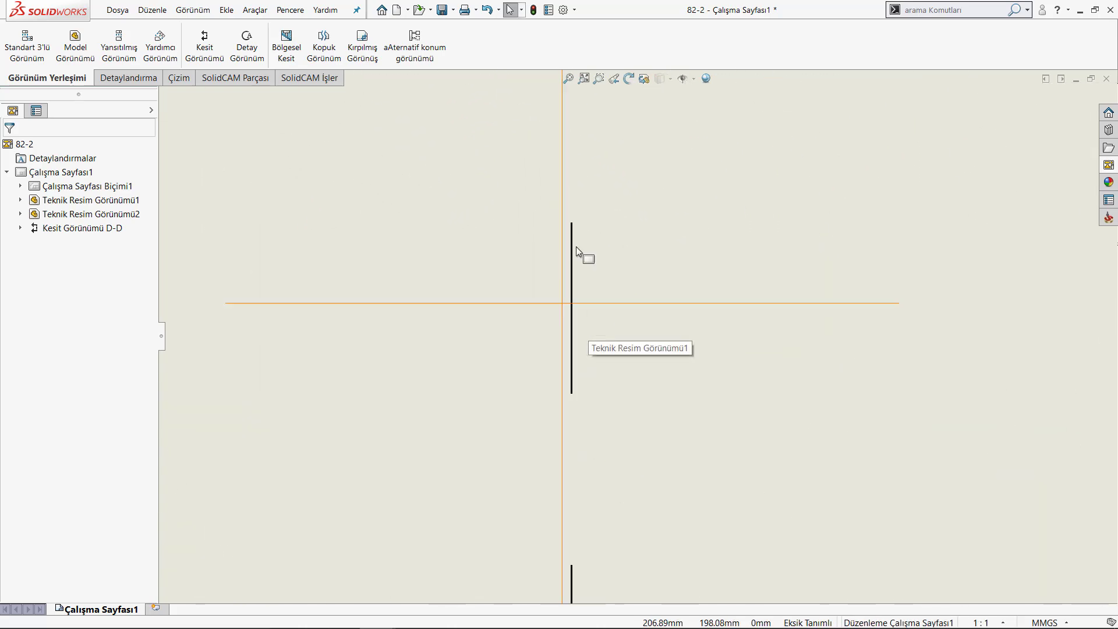
scroll(584, 284, "up", 2)
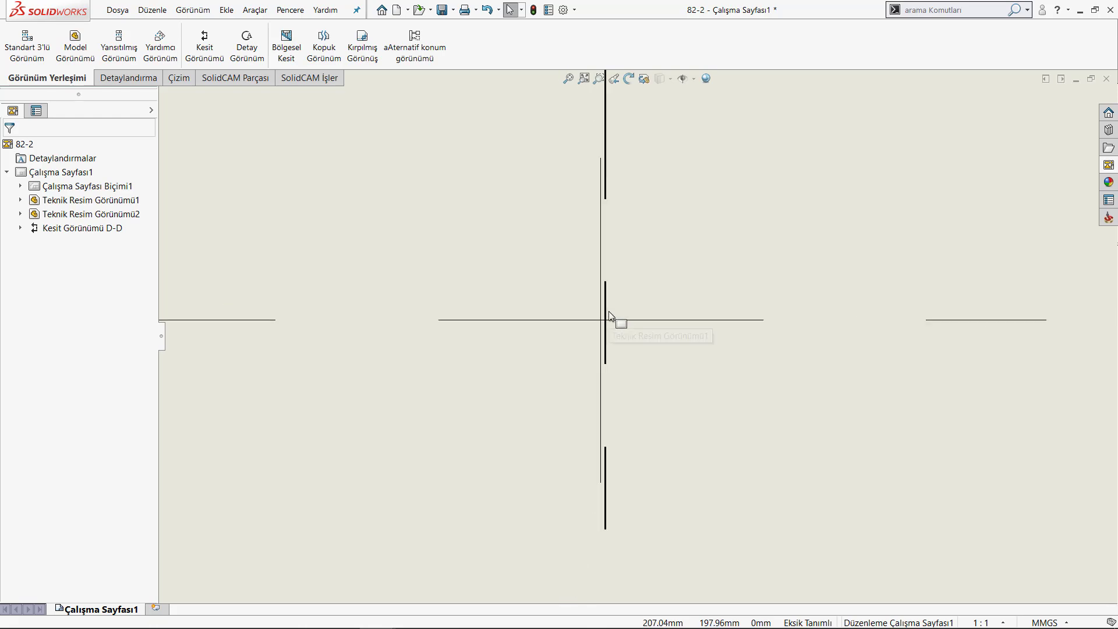
scroll(609, 311, "up", 3)
scroll(622, 320, "up", 3)
scroll(764, 332, "up", 3)
scroll(855, 352, "up", 4)
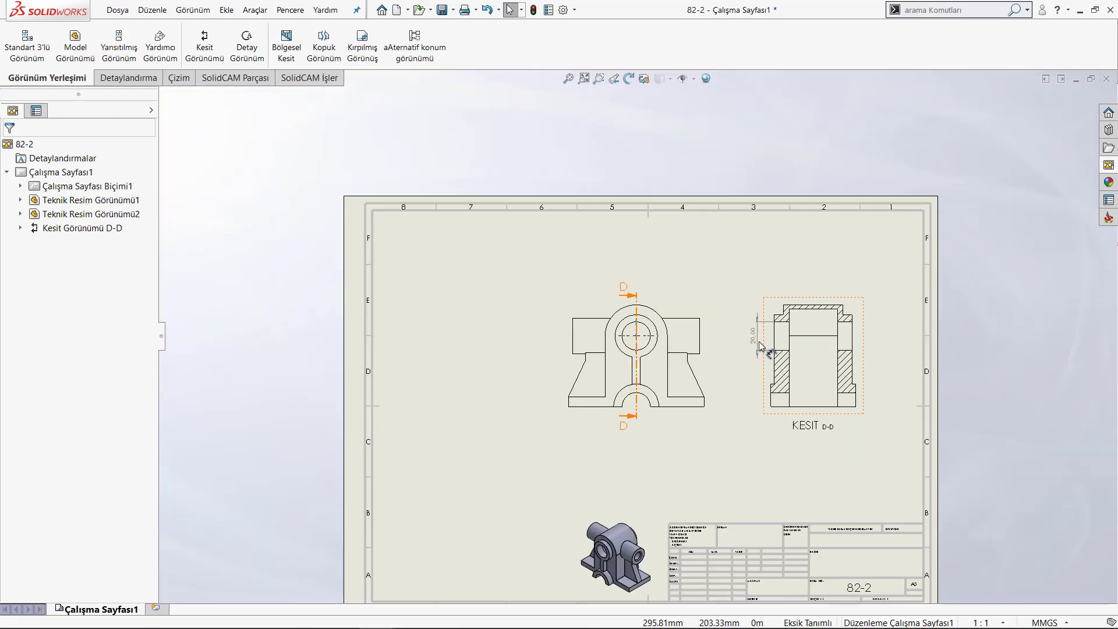
Delete cutting line D together with section view D-D.
left_click(636, 300)
key("Delete")
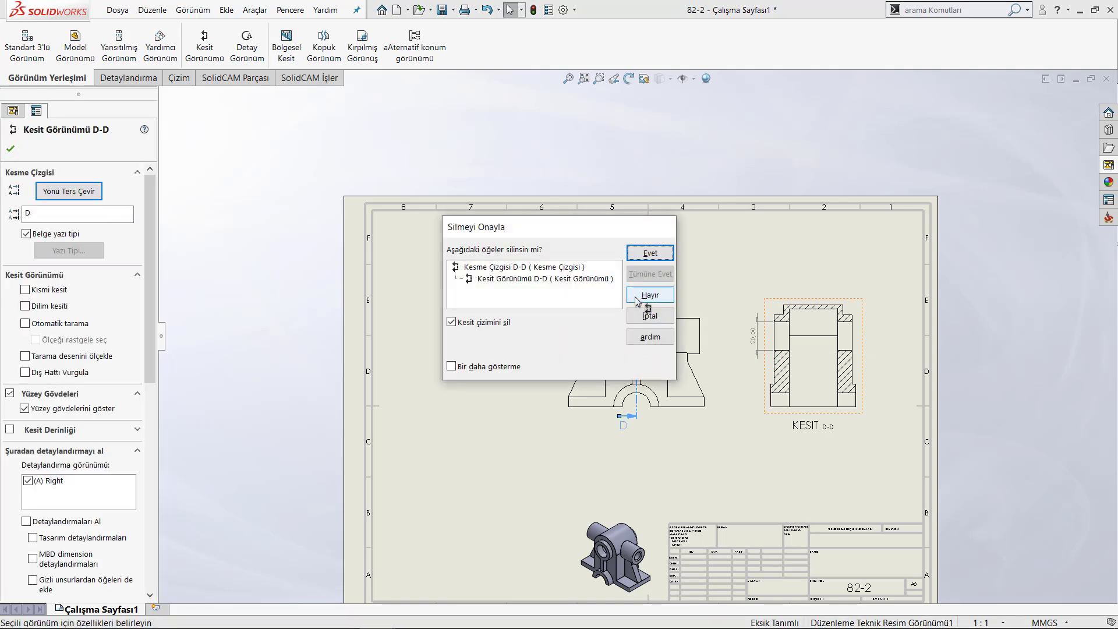
key("Return")
Create section E-E through the hole centre, placed right of the front view and flipped.
left_click(205, 41)
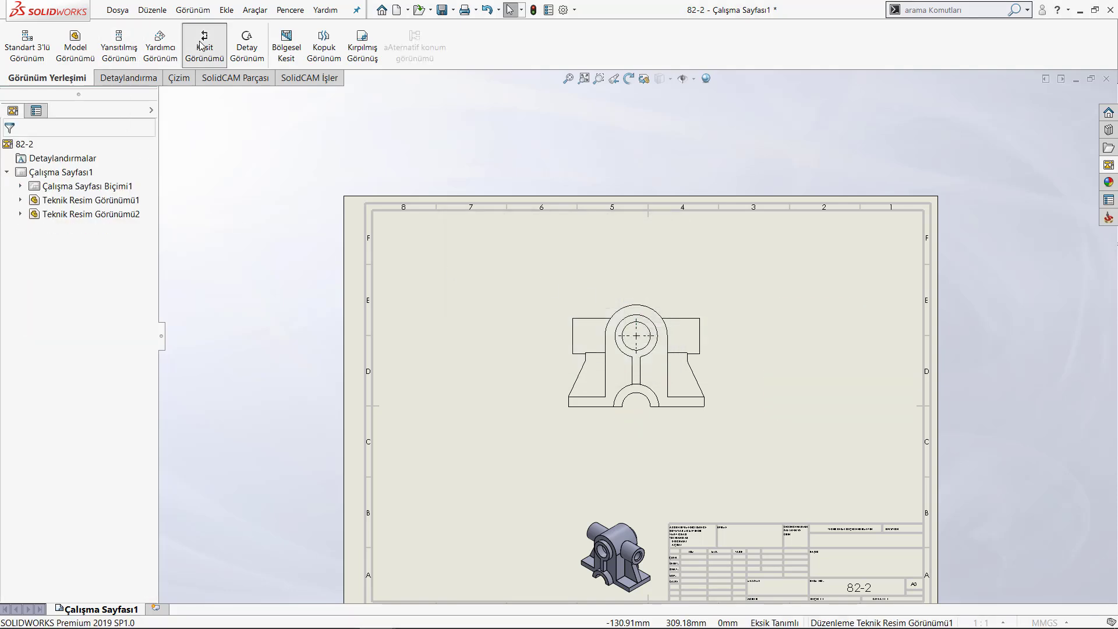
scroll(739, 367, "down", 3)
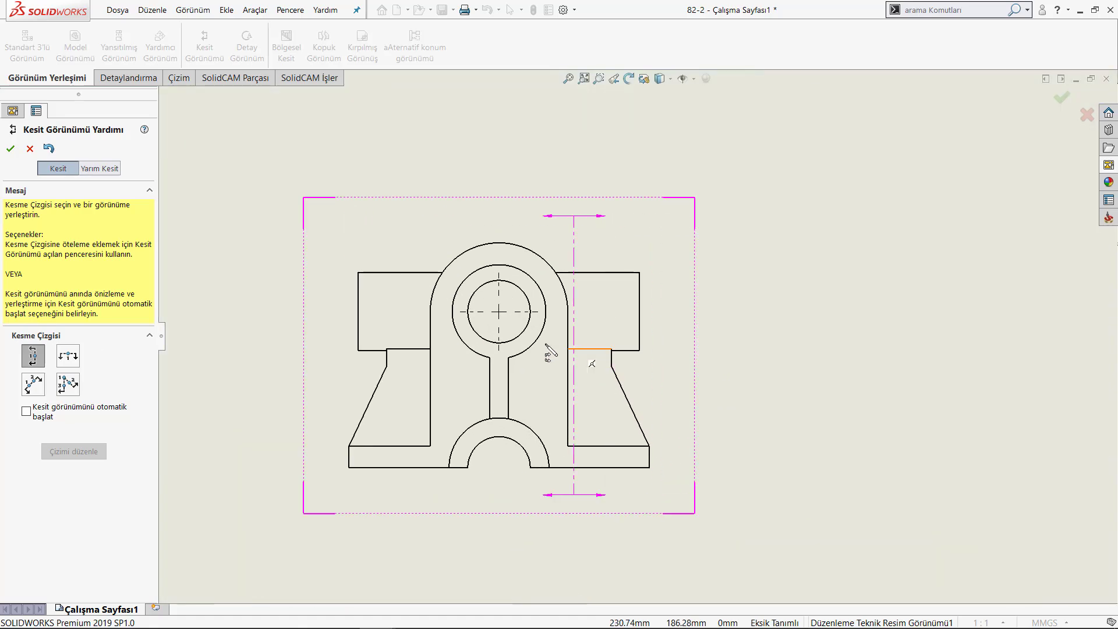
left_click(499, 313)
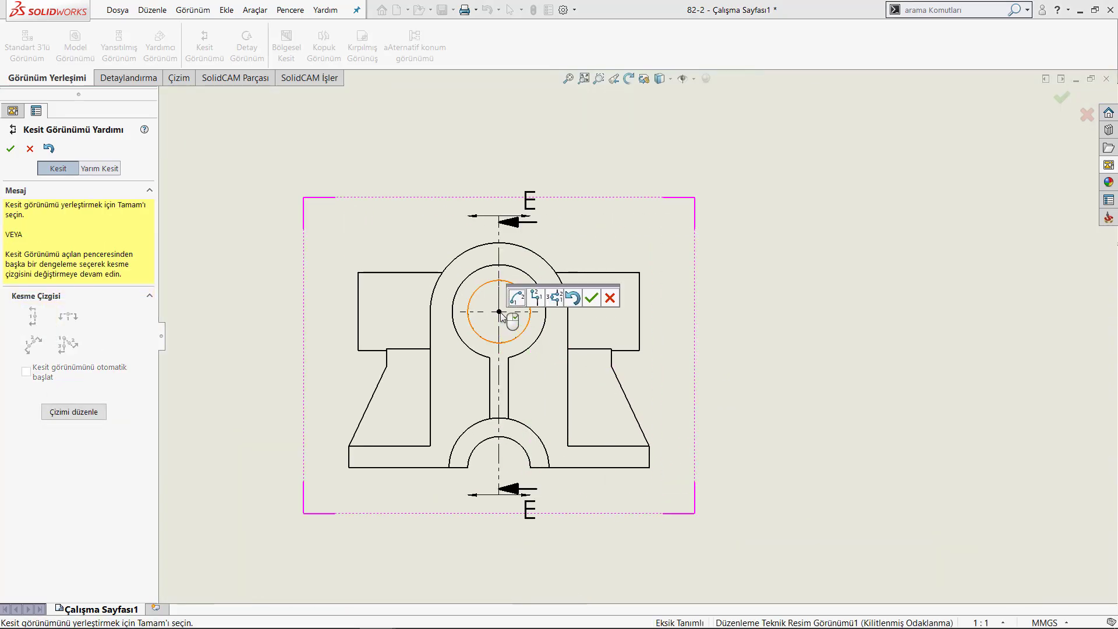
right_click(499, 313)
left_click(608, 446)
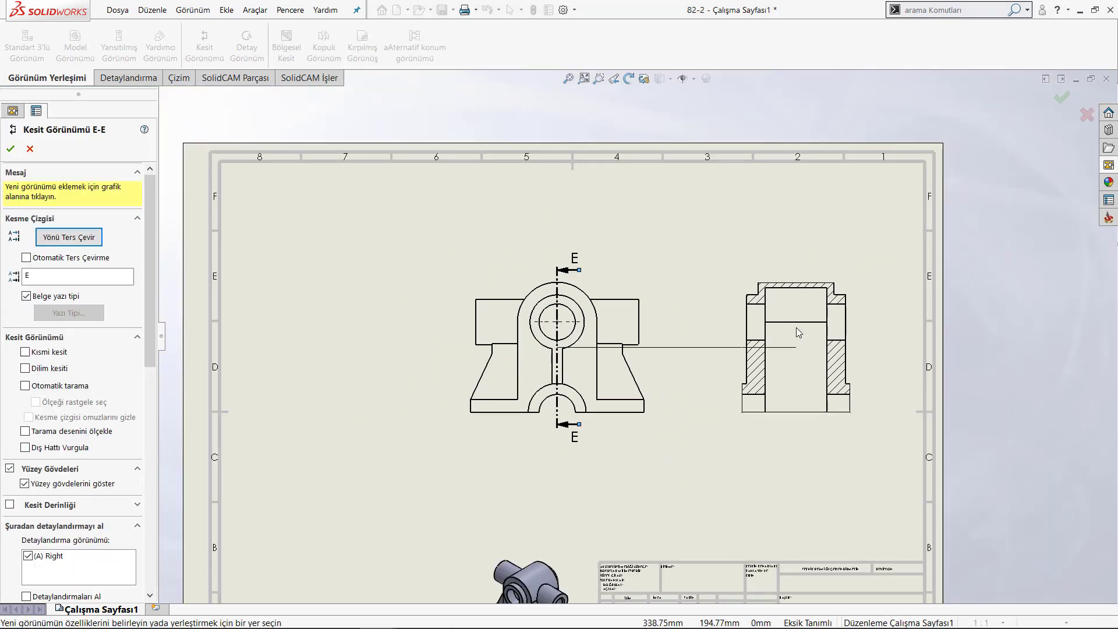
left_click(796, 327)
left_click(83, 197)
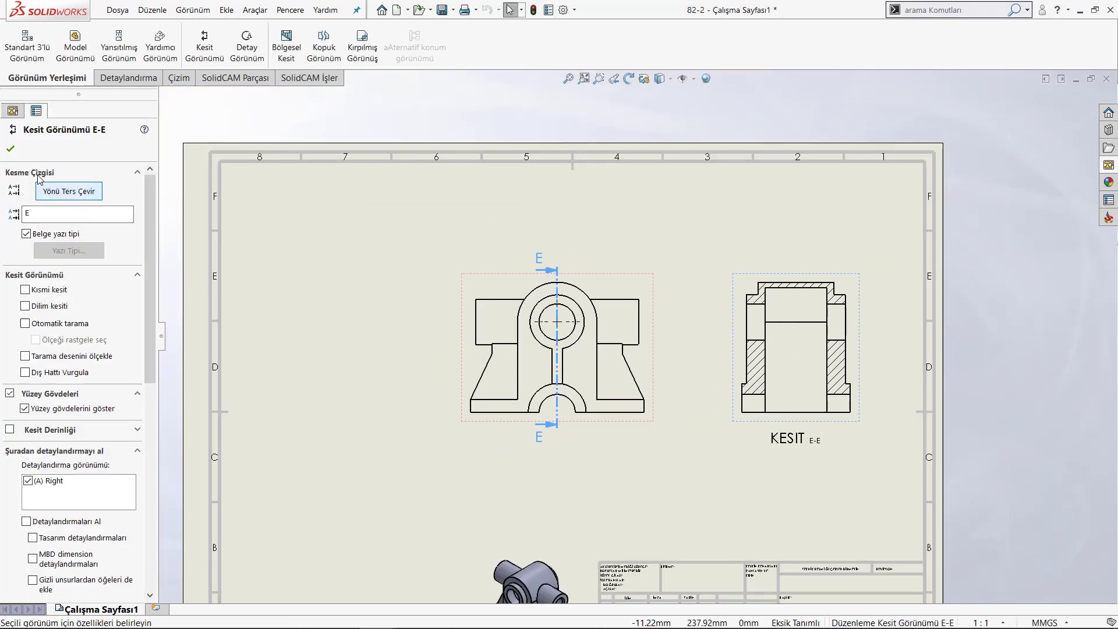
left_click(9, 152)
Dimension the bore edges in section E-E as Ø20,00 on its left side.
right_click_drag(687, 391, 676, 320)
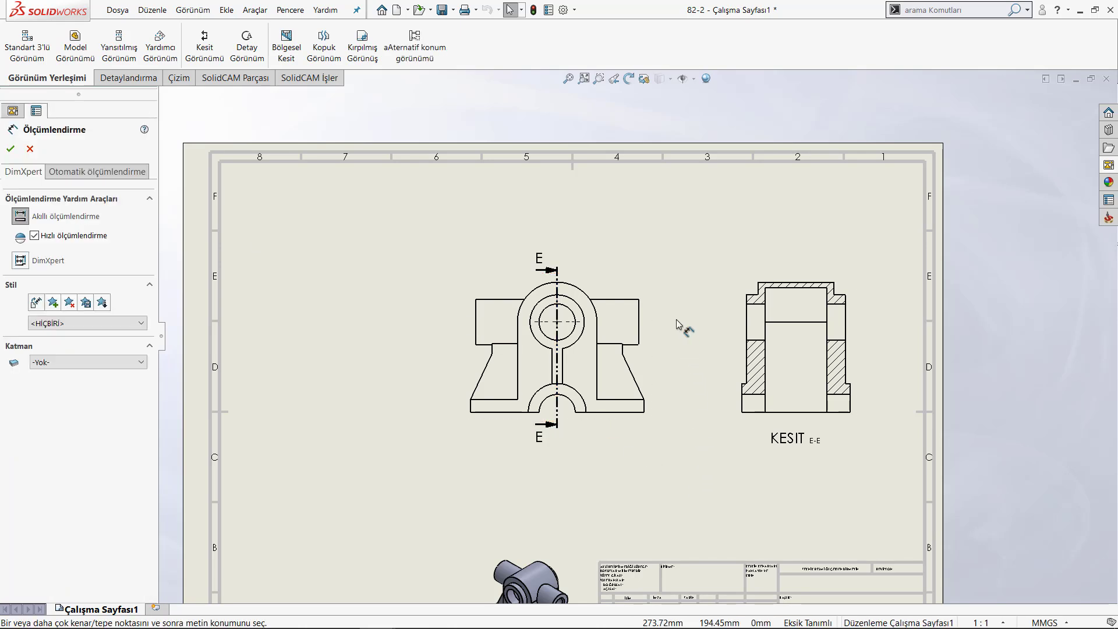
scroll(757, 337, "down", 3)
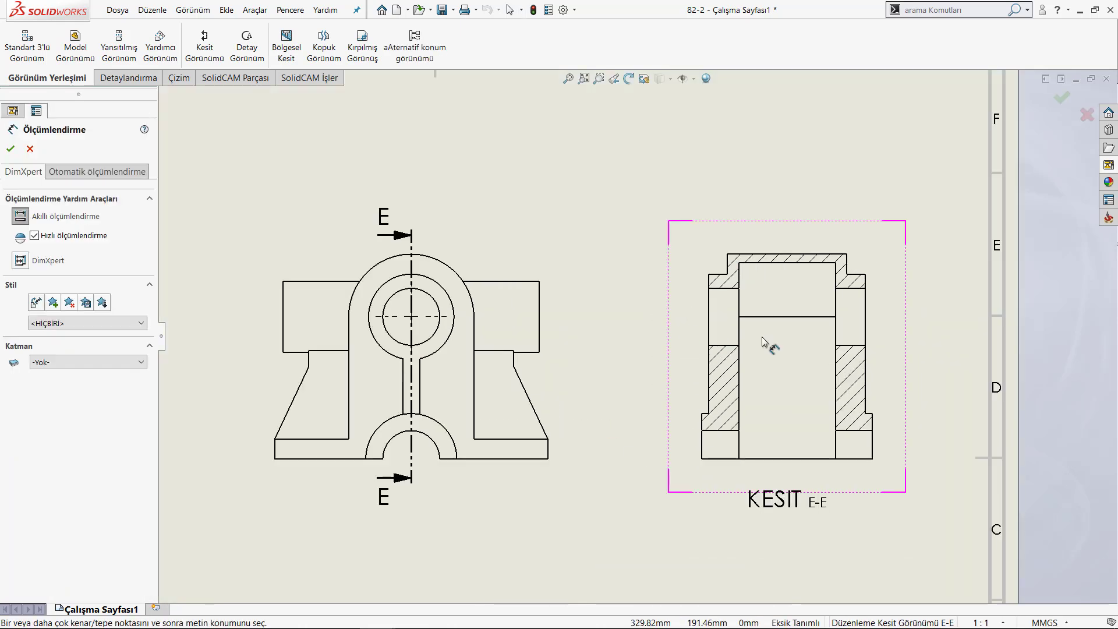
left_click(710, 348)
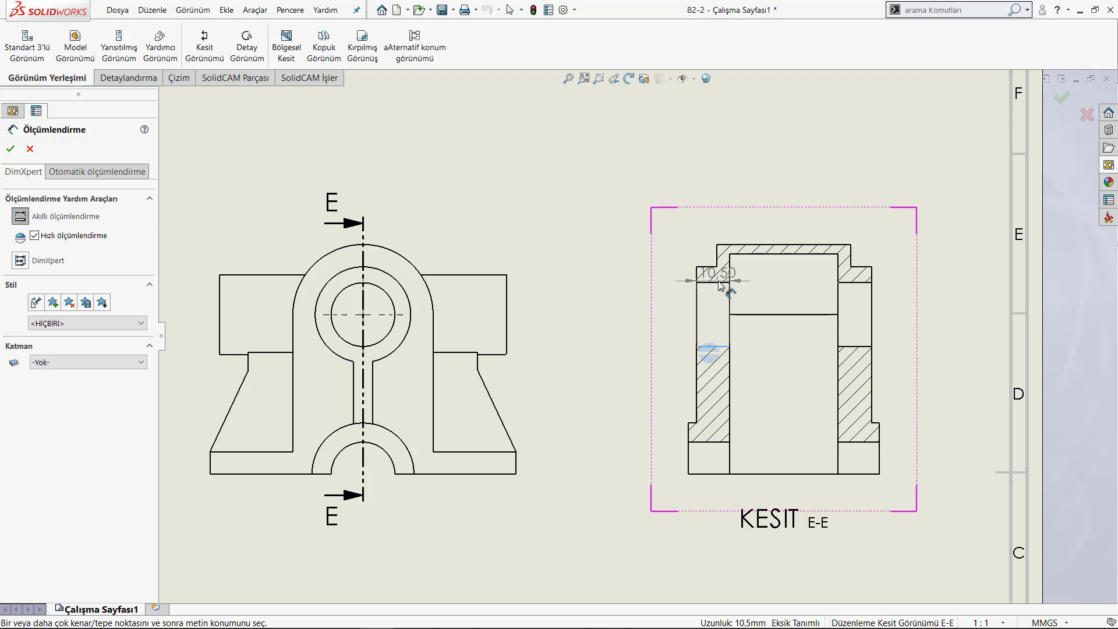
left_click(717, 283)
left_click(648, 315)
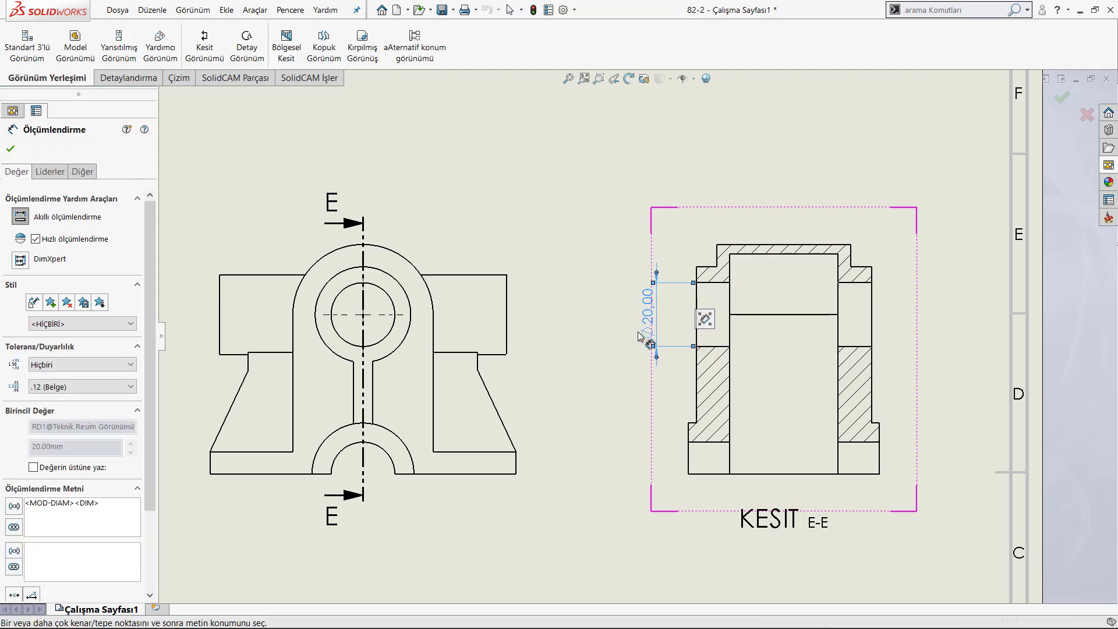
key("Escape")
scroll(615, 390, "up", 3)
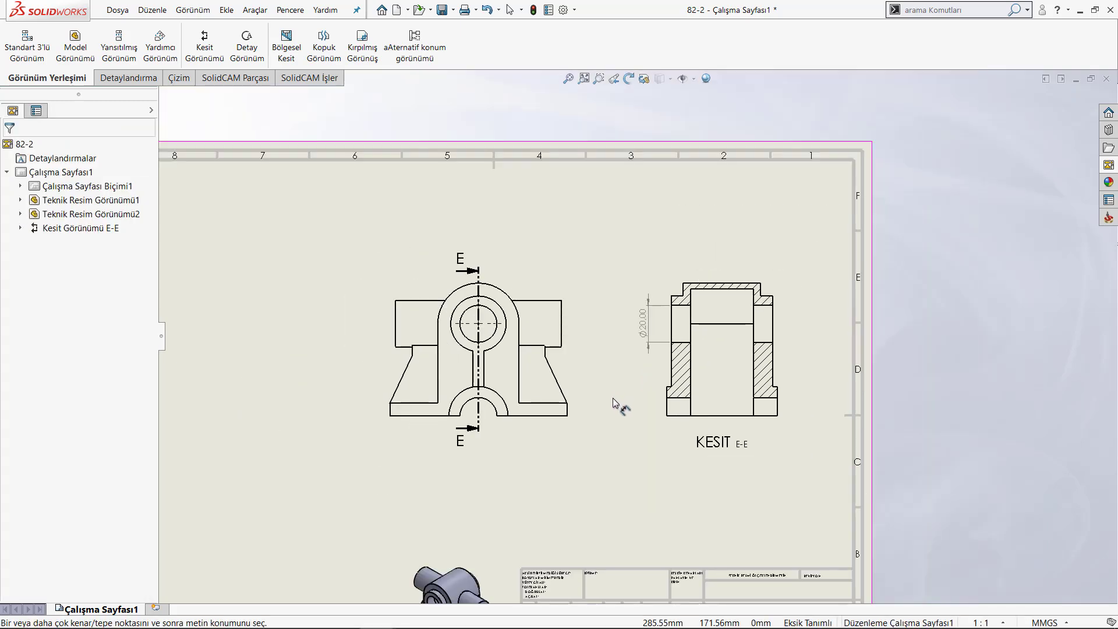
scroll(563, 378, "up", 2)
scroll(488, 278, "down", 1)
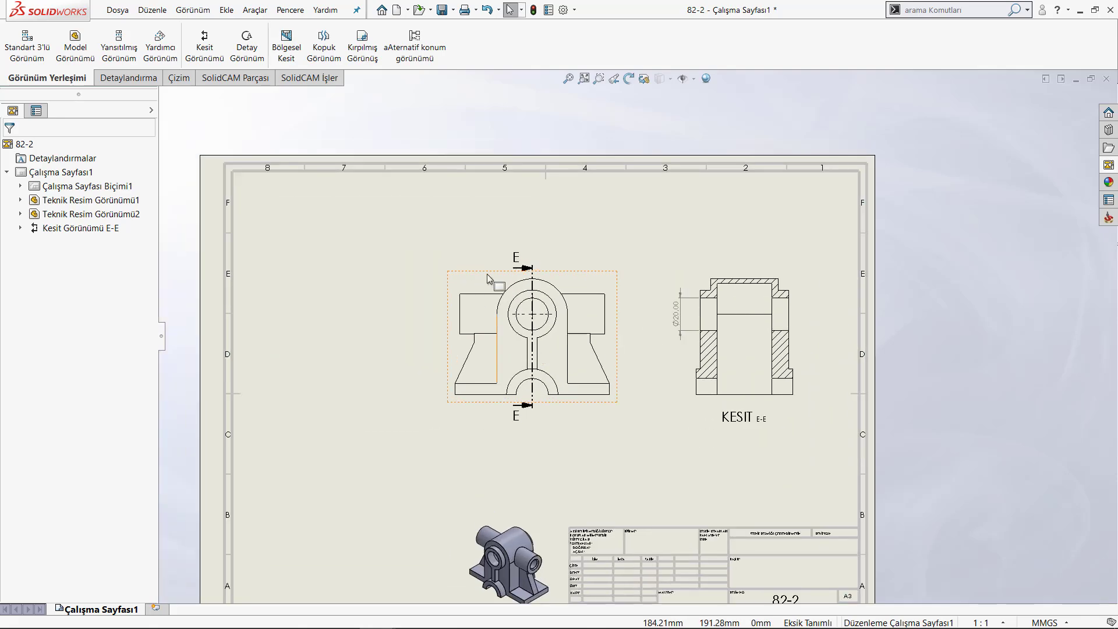
Draw a horizontal cutting line F through the front view's hole centre.
left_click(205, 44)
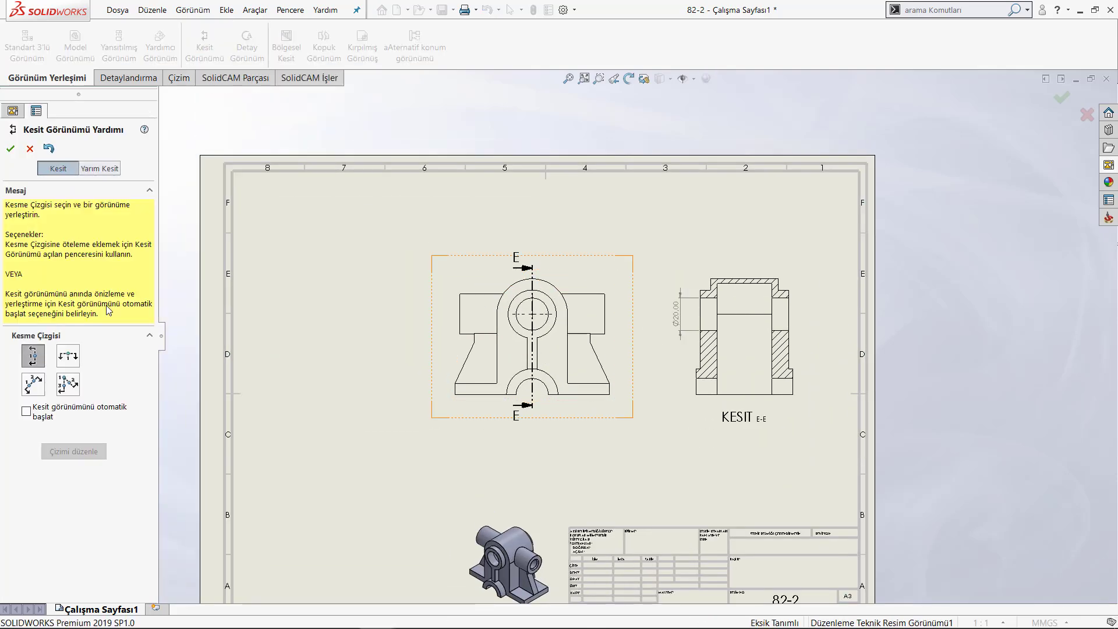
left_click(63, 359)
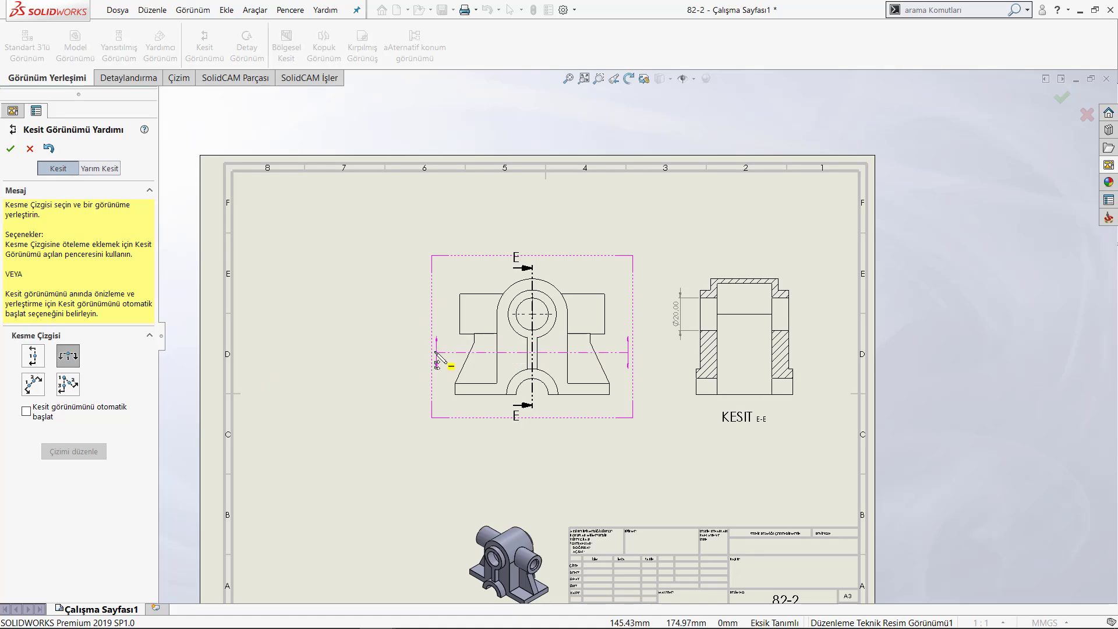
scroll(532, 329, "down", 2)
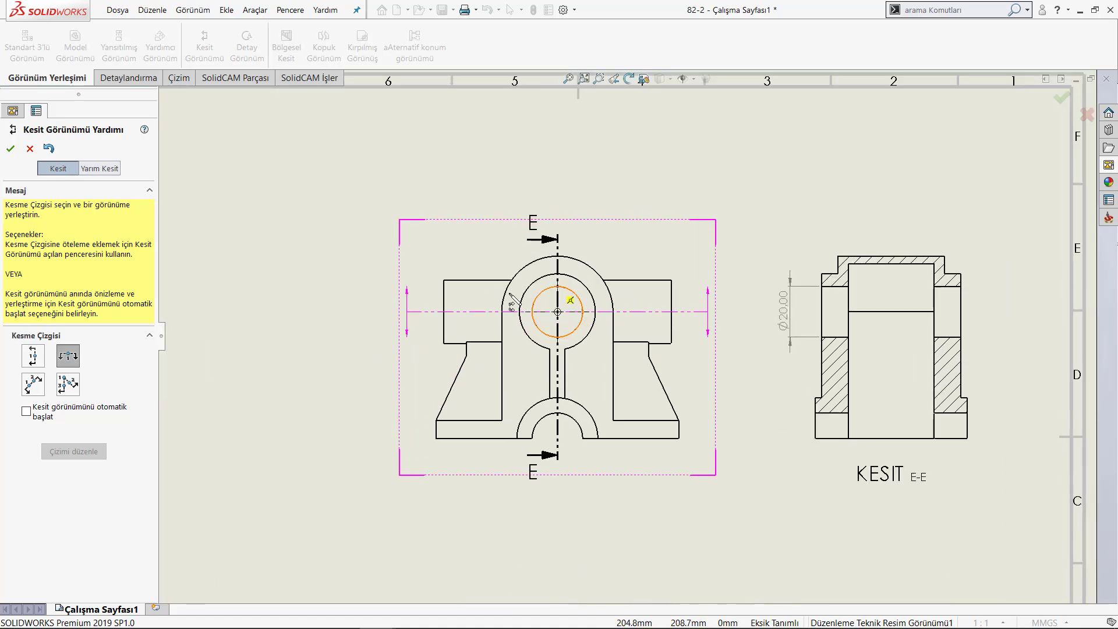
left_click(558, 312)
key("Return")
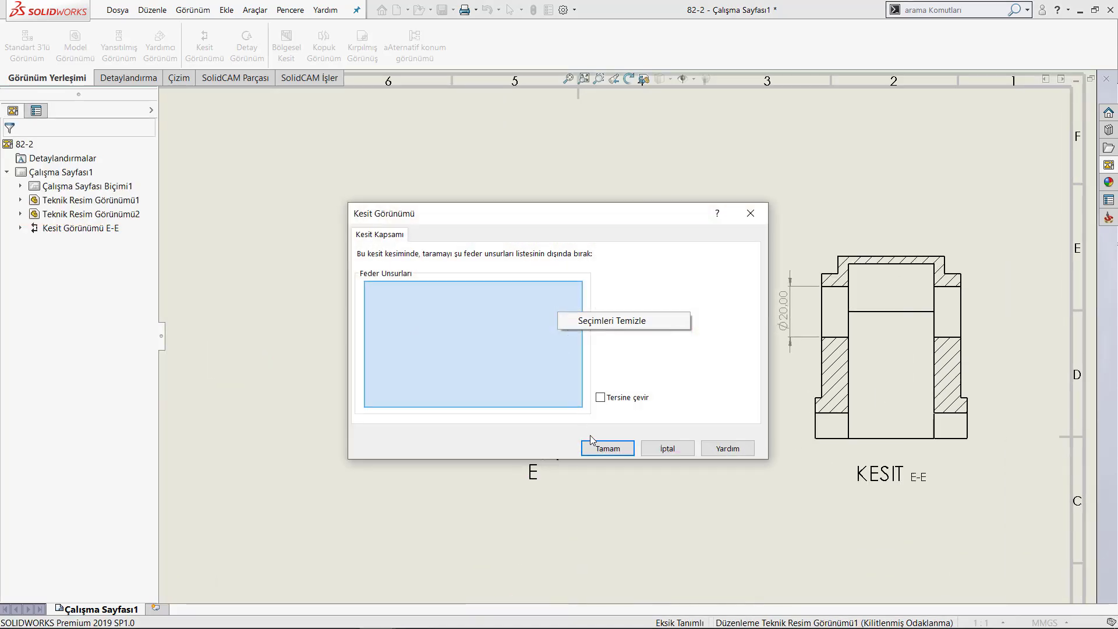
left_click(598, 449)
Place section F-F below the front view with its direction flipped.
scroll(592, 501, "up", 2)
scroll(582, 454, "up", 2)
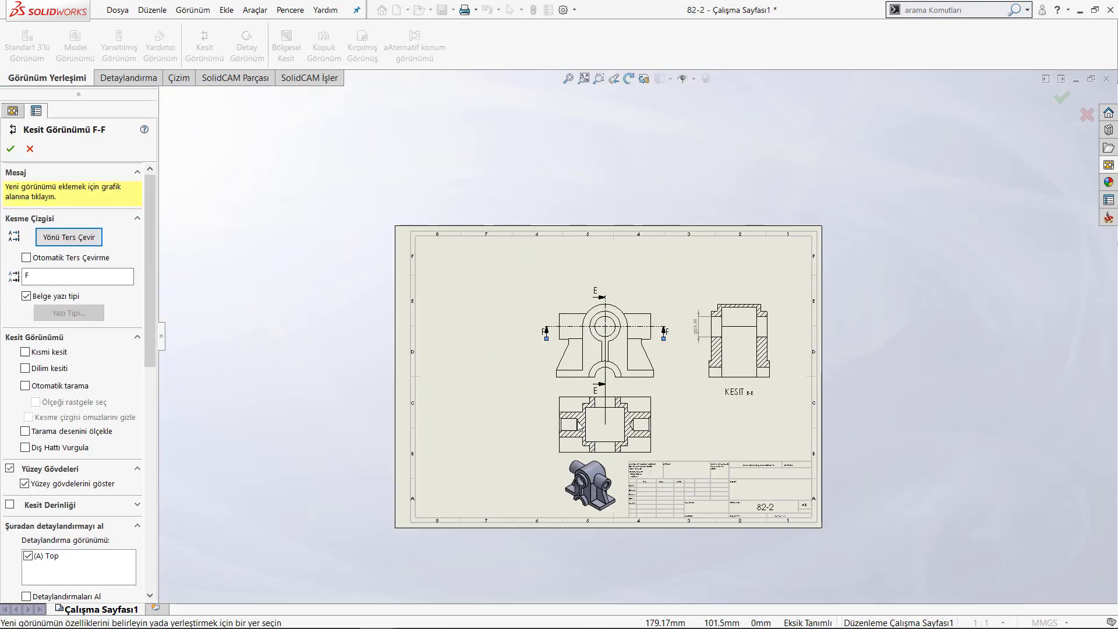
left_click(580, 432)
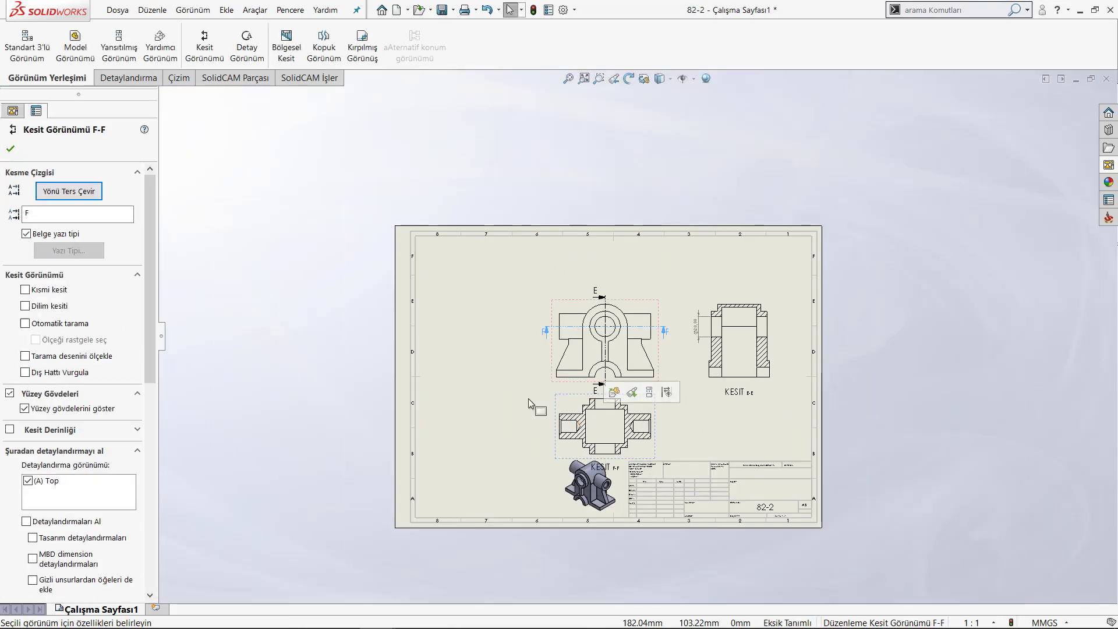
left_click(64, 192)
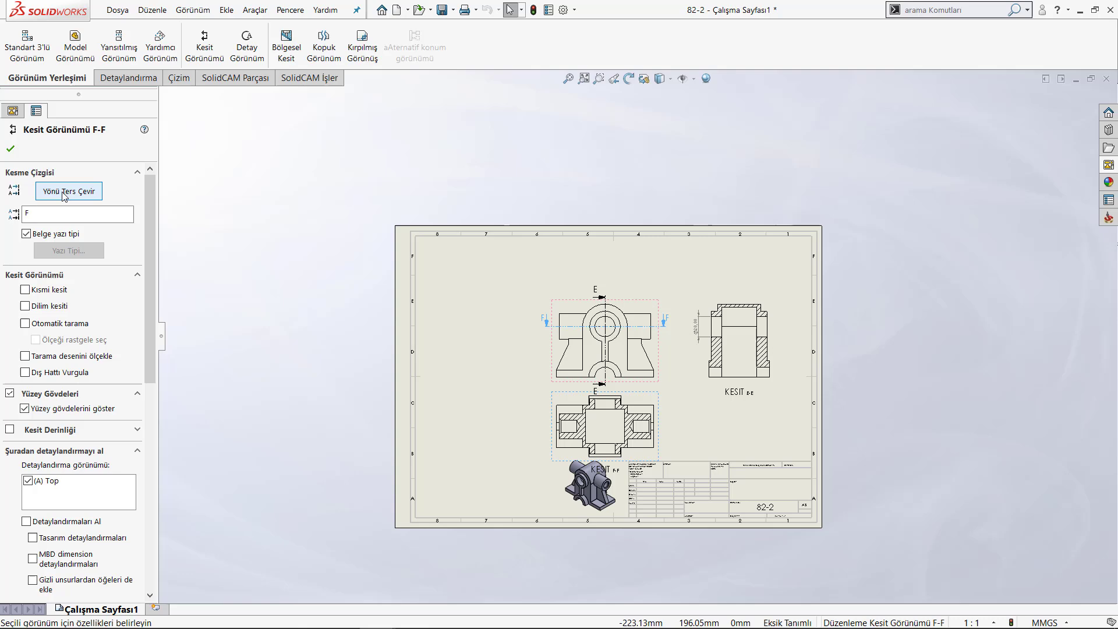
left_click(12, 149)
scroll(605, 390, "down", 2)
scroll(605, 390, "down", 1)
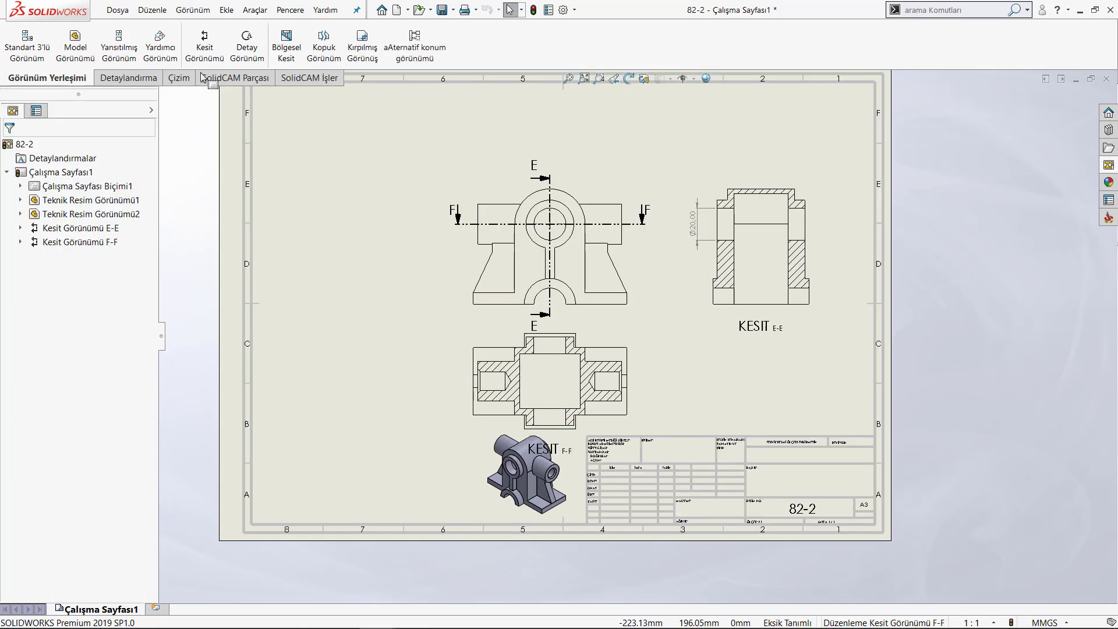
Create section G-G from a horizontal cut across the lower front view, placed above it.
left_click(205, 47)
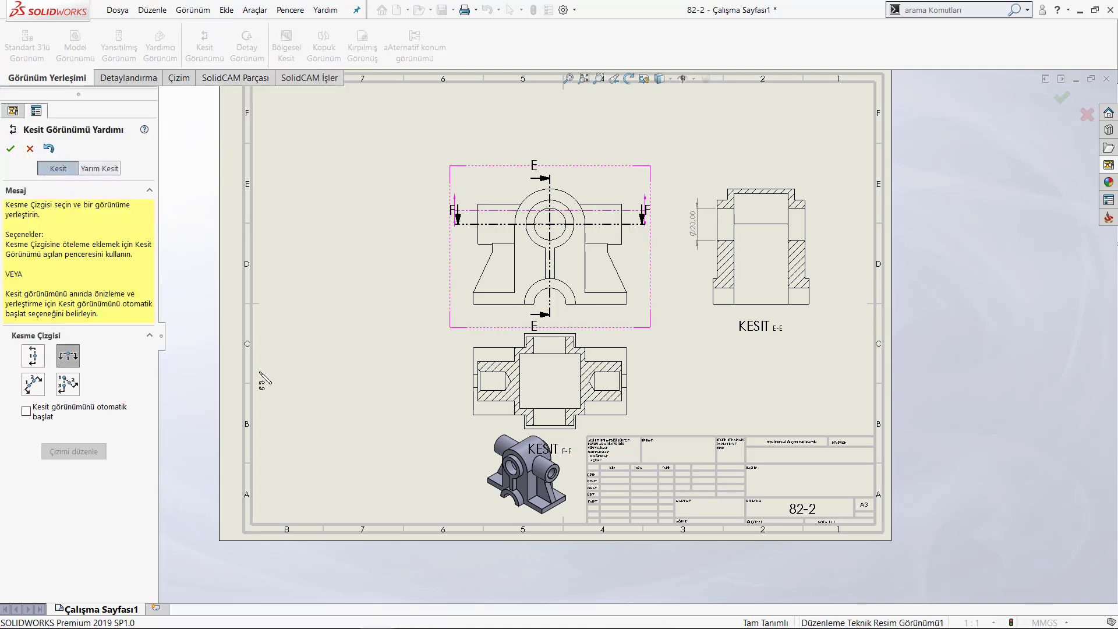
left_click(569, 265)
left_click(662, 252)
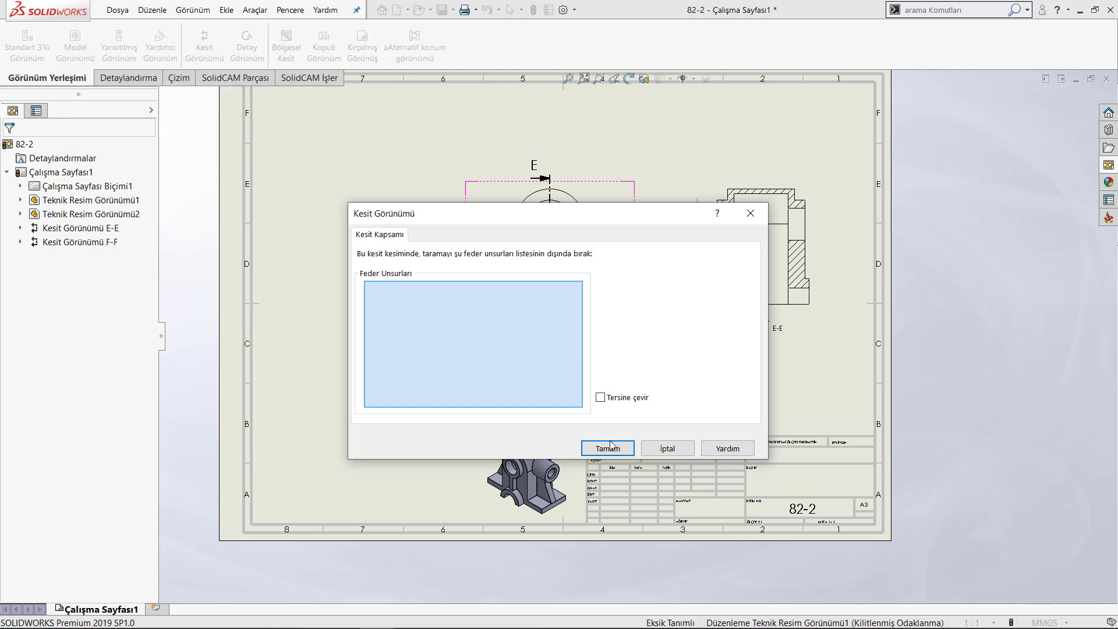
left_click(607, 448)
key("z")
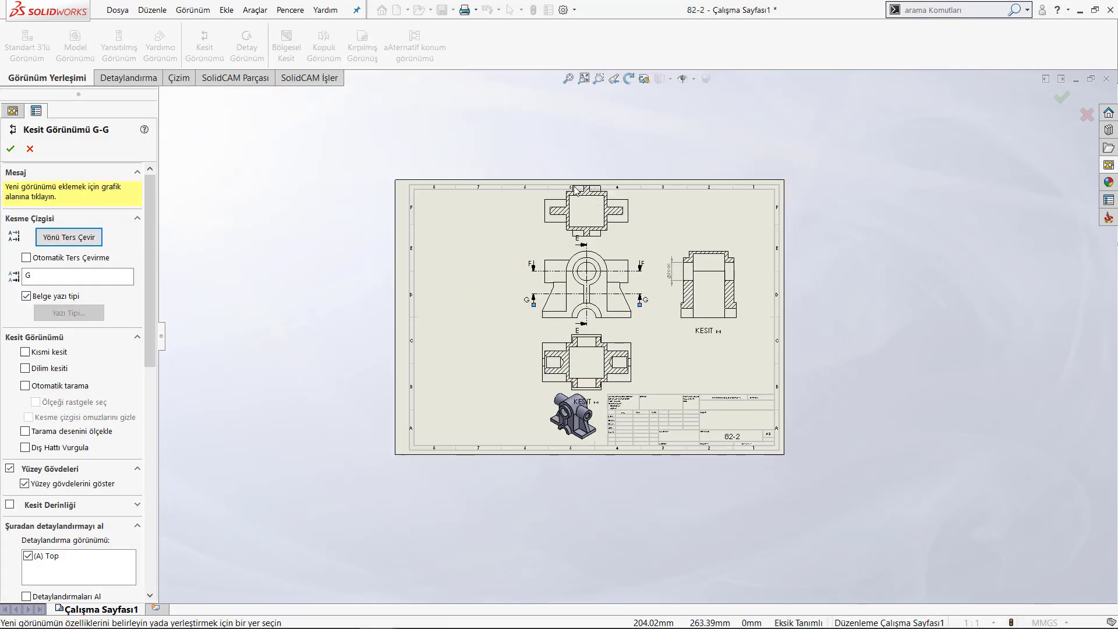
left_click(577, 188)
key("f")
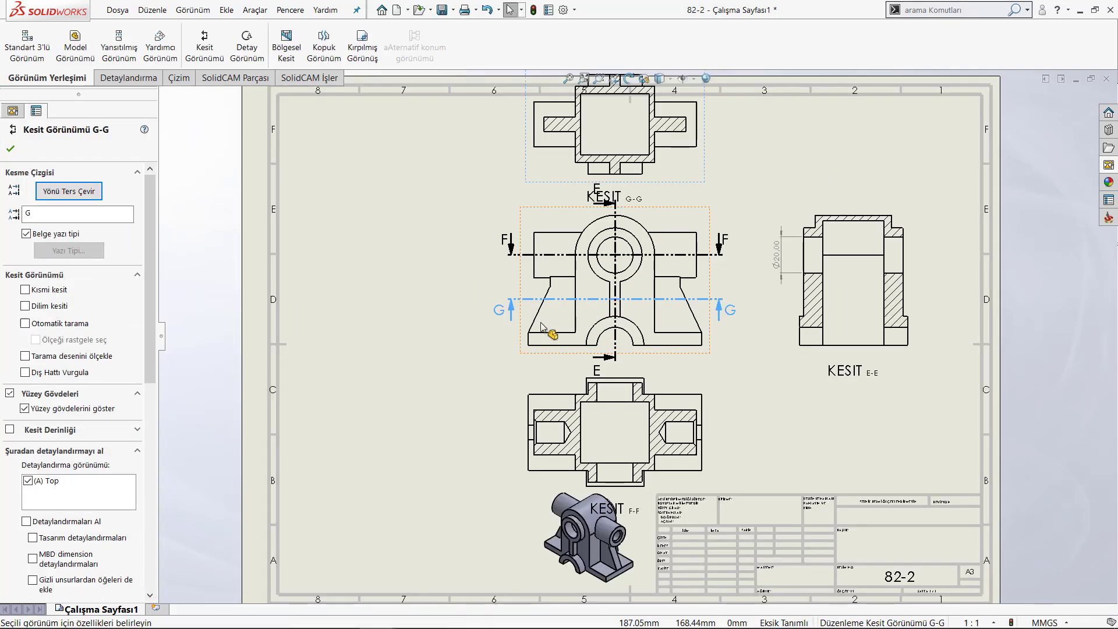
scroll(570, 309, "up", 1)
scroll(662, 268, "down", 2)
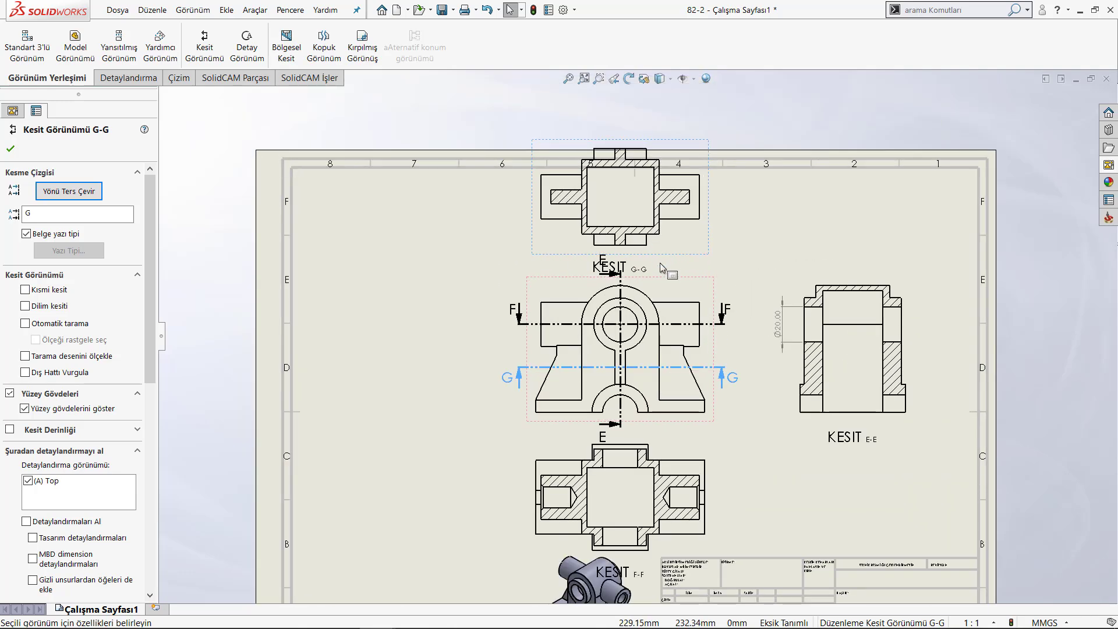
key("Escape")
Move section G-G above the sheet border and nudge the front and E-E views up.
key("f")
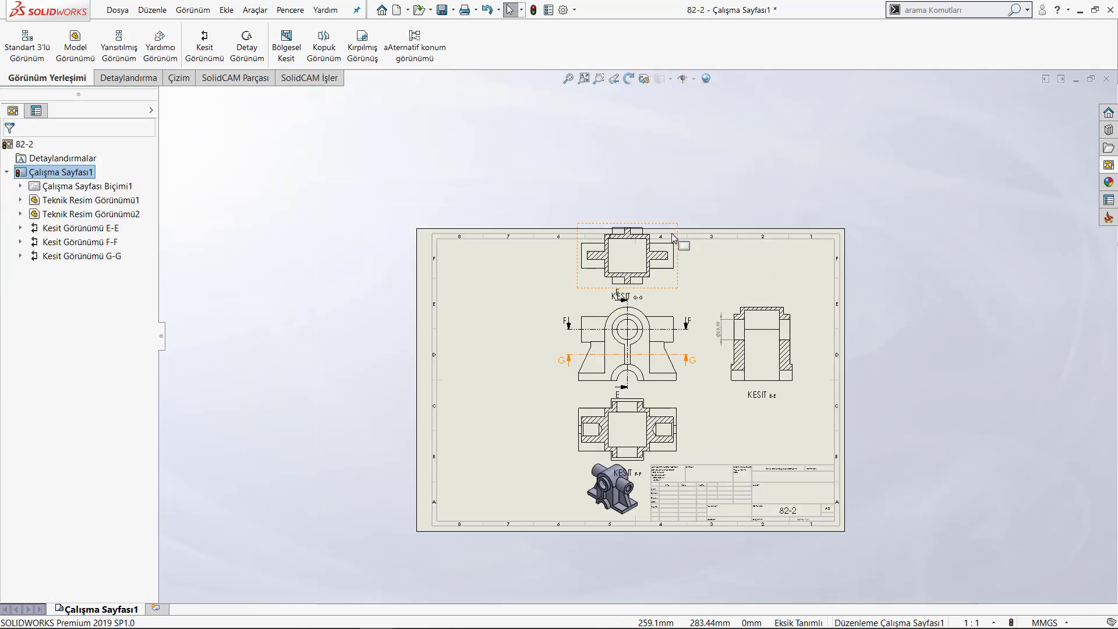
left_click_drag(669, 229, 670, 190)
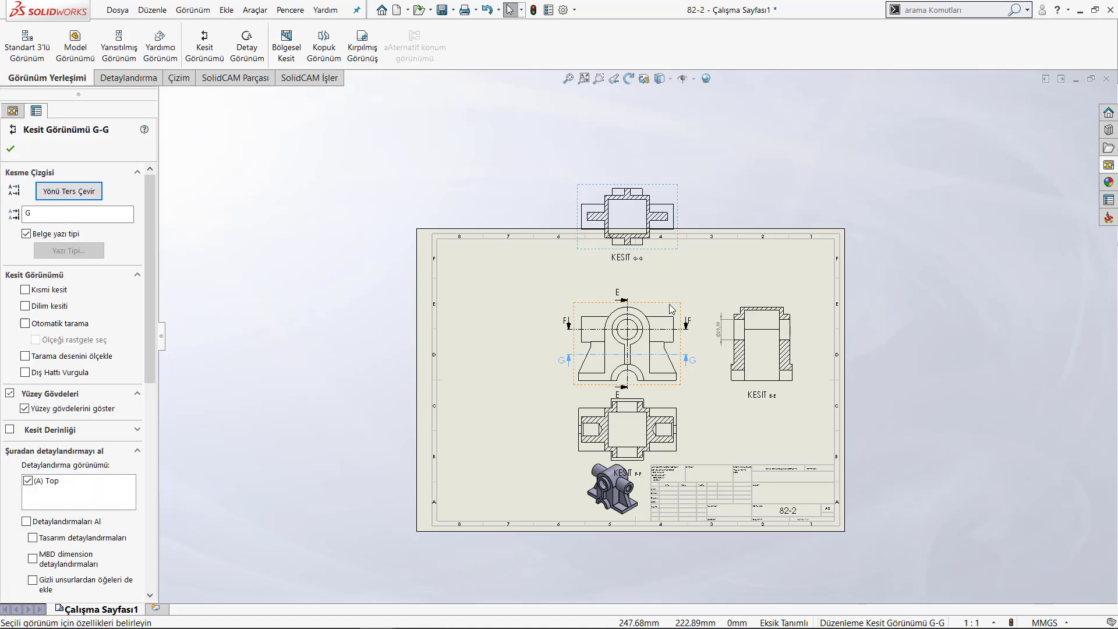
left_click_drag(670, 308, 670, 292)
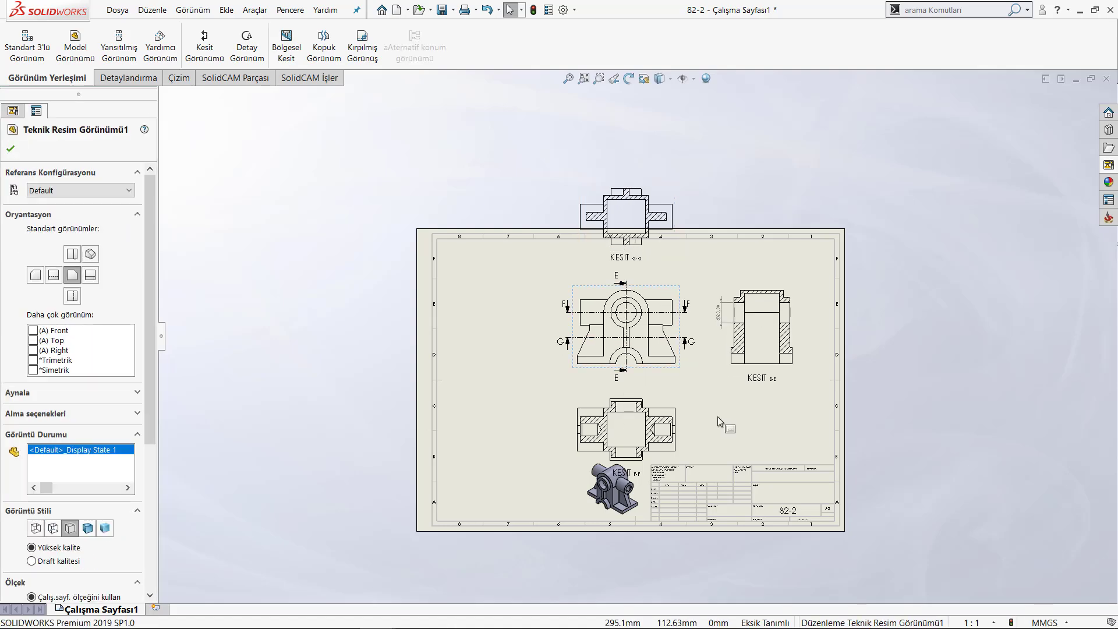
left_click(729, 441)
key("f")
scroll(746, 384, "down", 1)
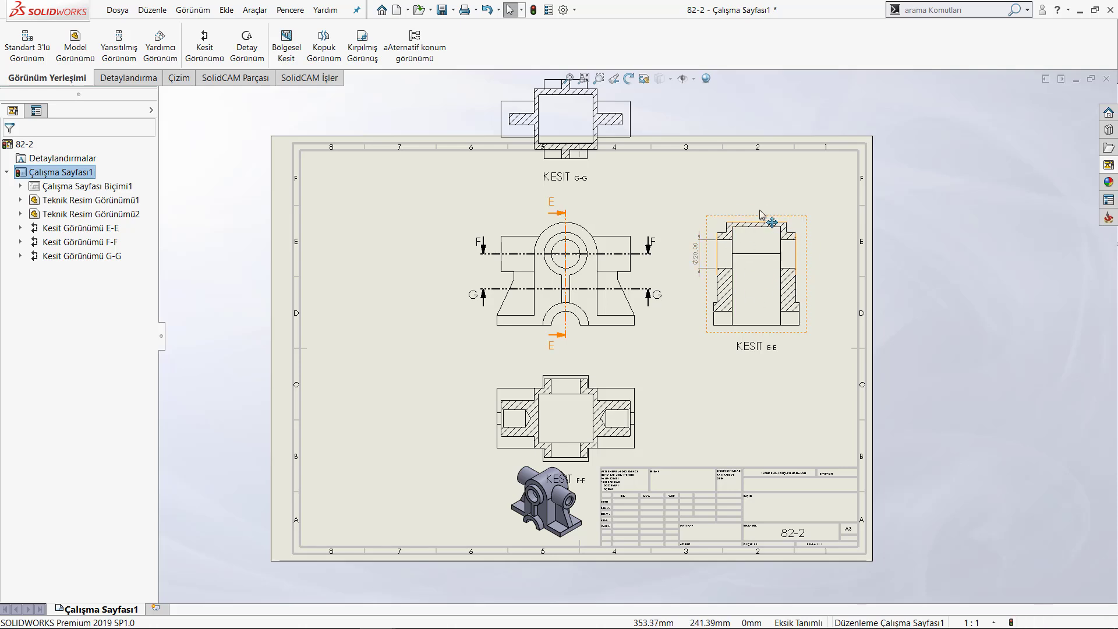
Create section H-H from a horizontal cut across E-E, placed below it and flipped.
left_click(204, 46)
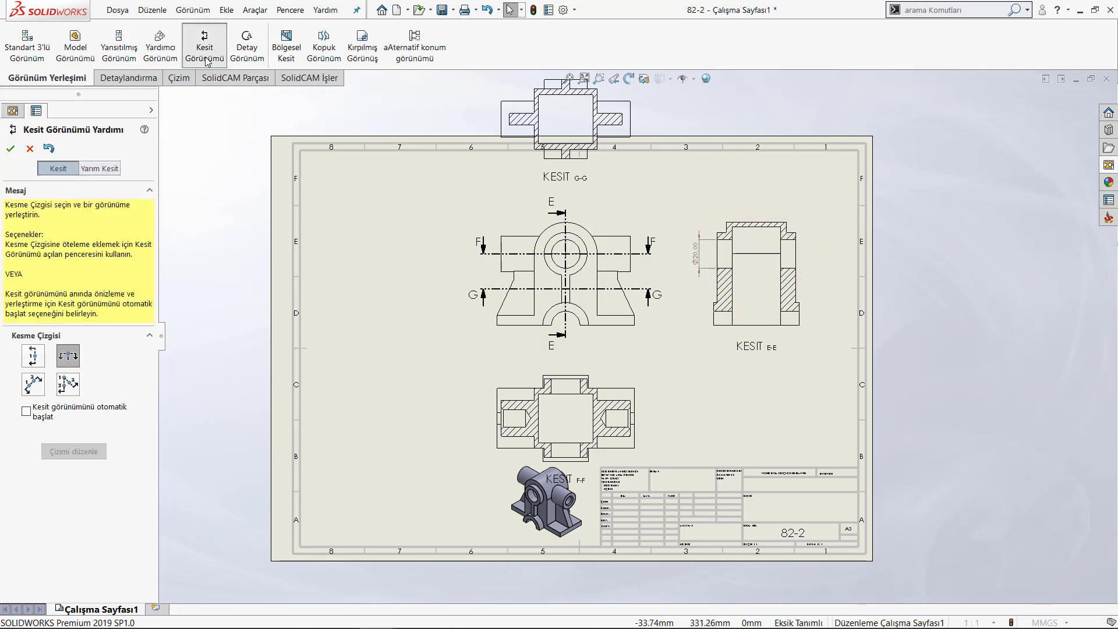
left_click(756, 286)
key("Return")
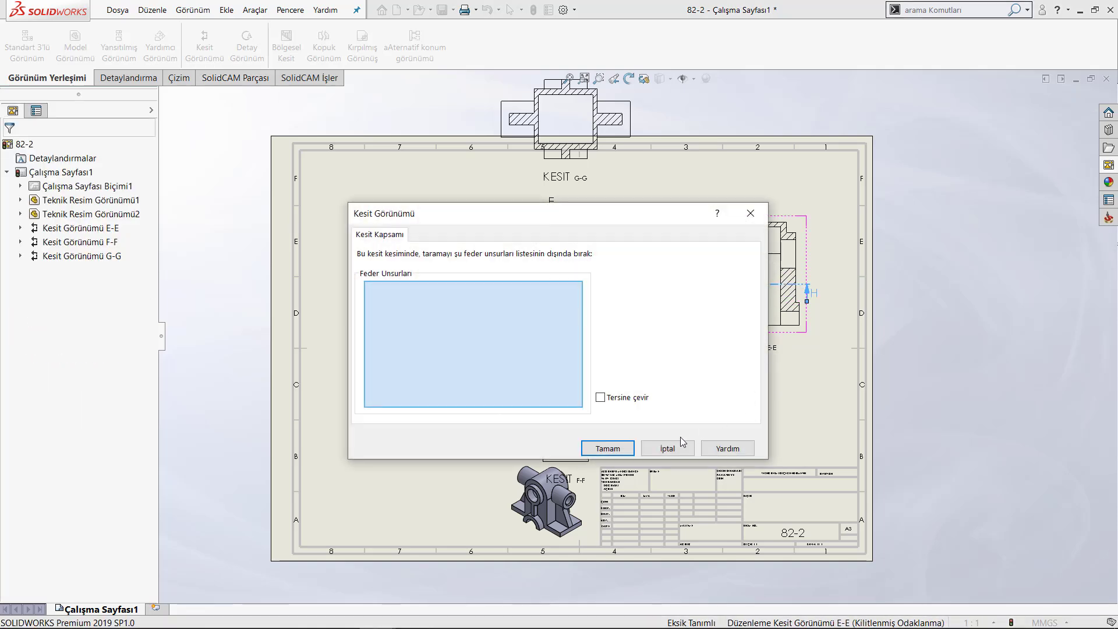
left_click(619, 450)
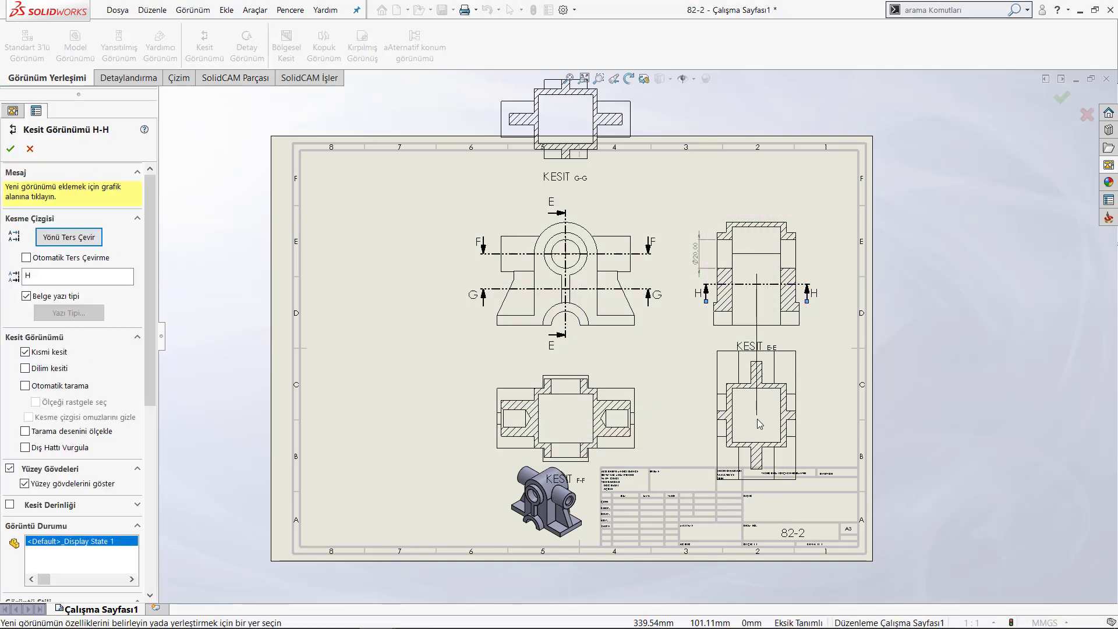
left_click(757, 420)
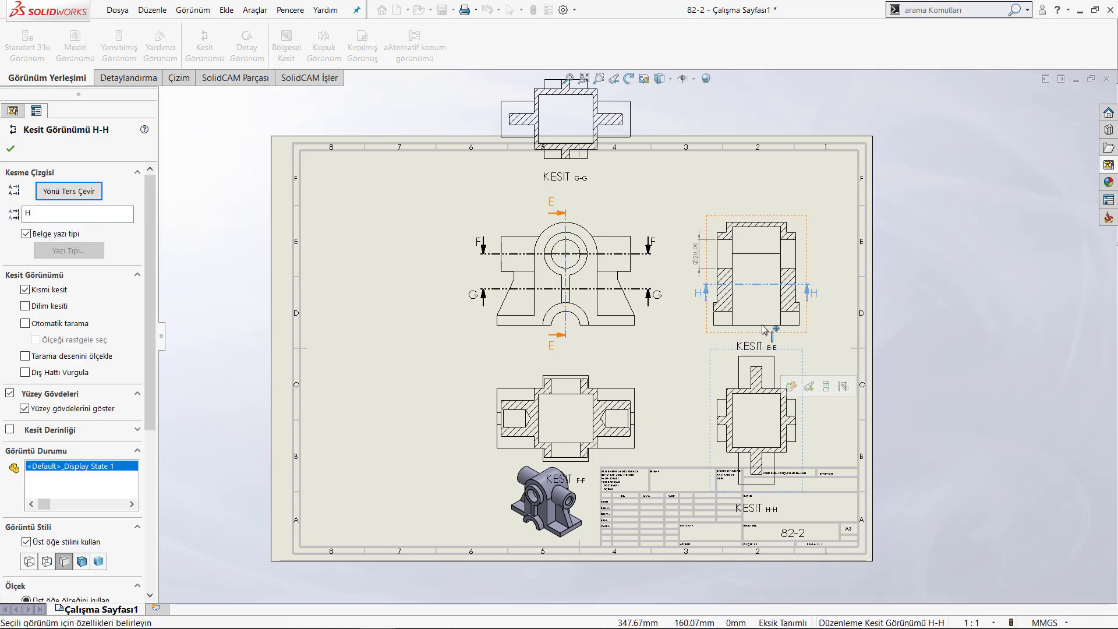
left_click(62, 194)
left_click(14, 150)
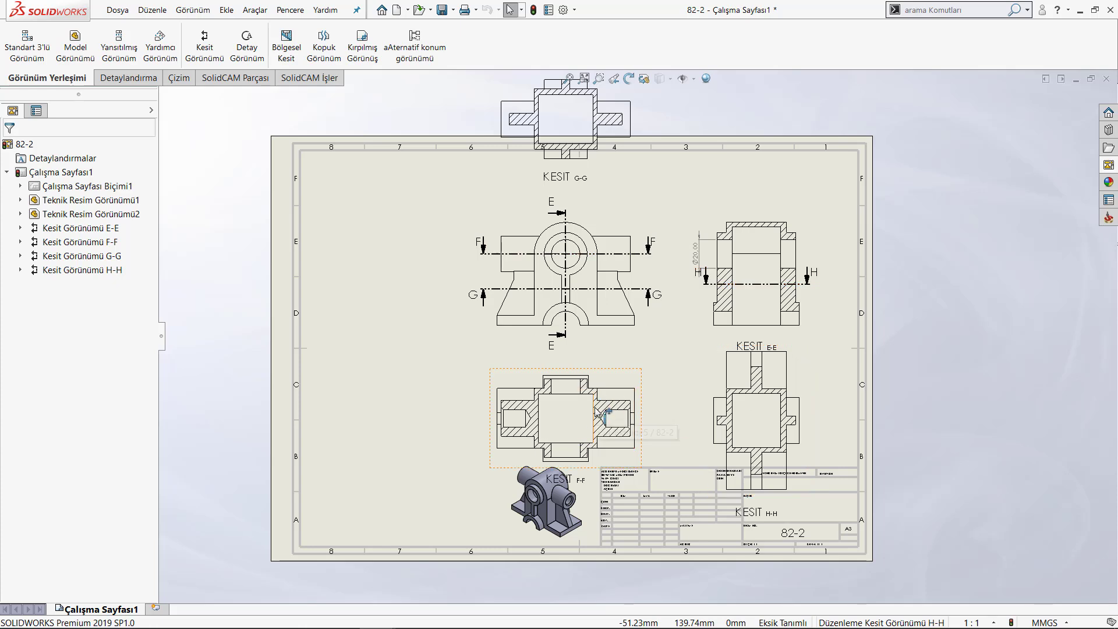
Create 2:1 detail view I of section F-F's left portion at the sheet's lower left.
left_click(376, 405)
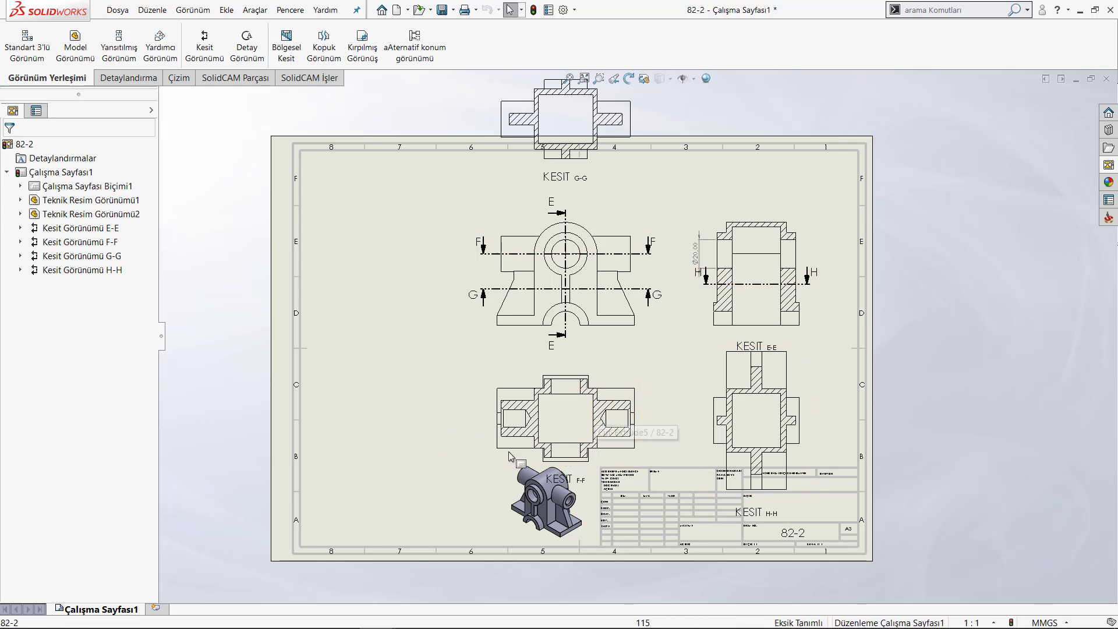
left_click(246, 44)
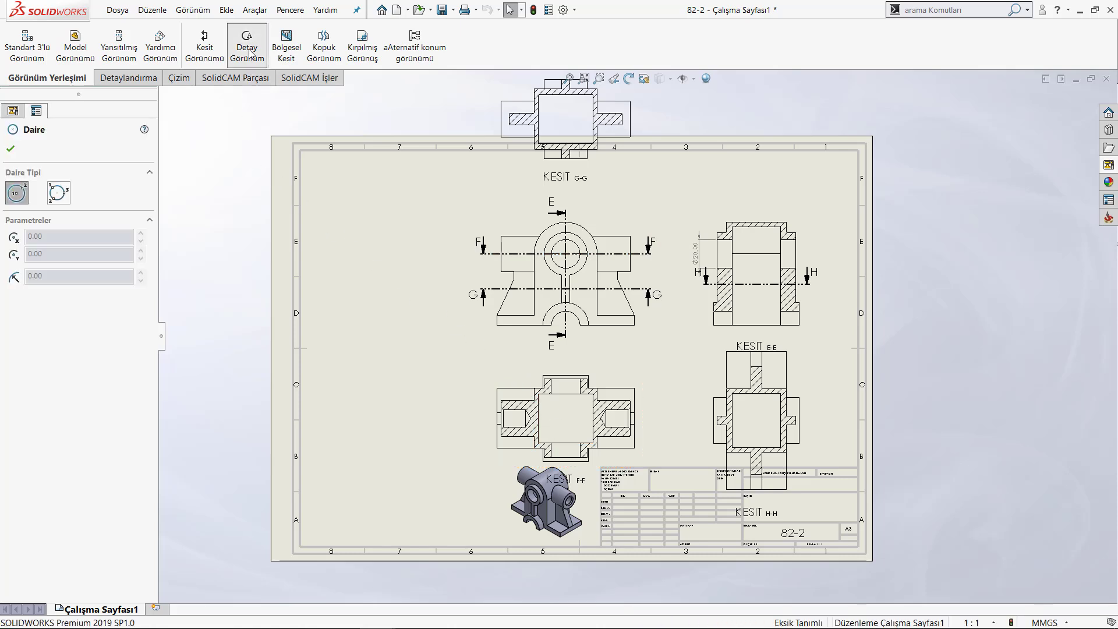
left_click(538, 401)
left_click(559, 402)
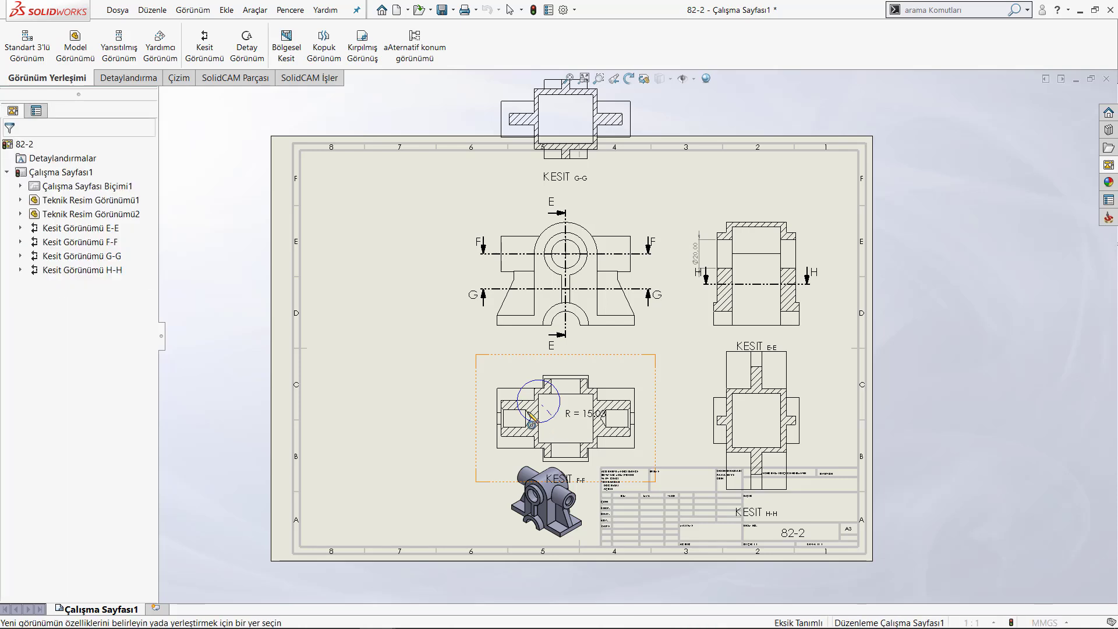
left_click(384, 411)
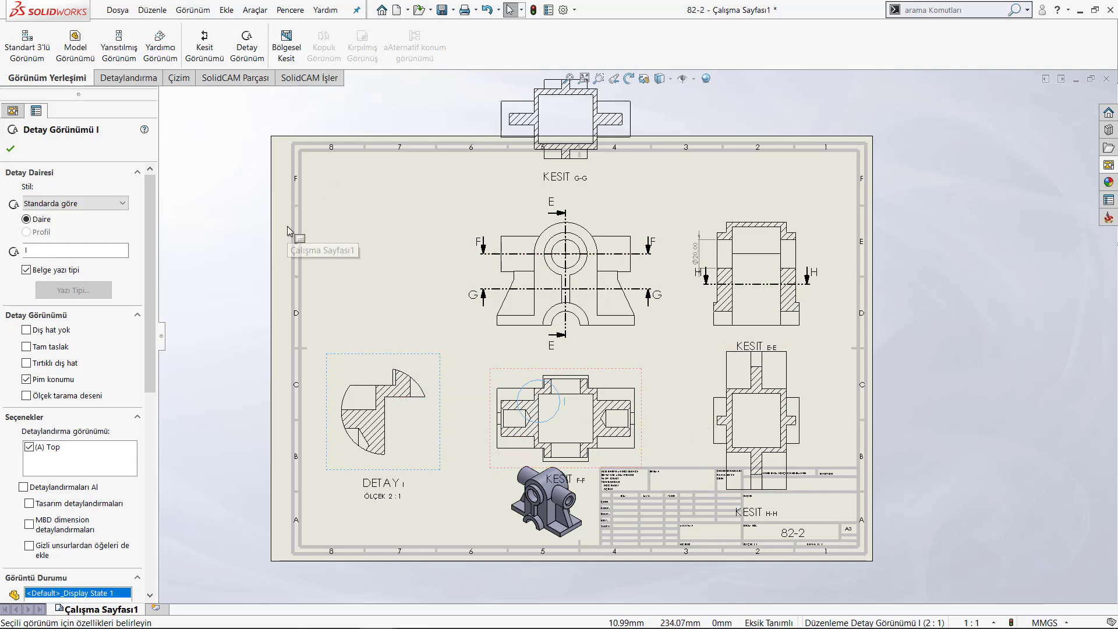
left_click(309, 250)
left_click(376, 260)
Fit the whole sheet in view and launch another section view.
key("z")
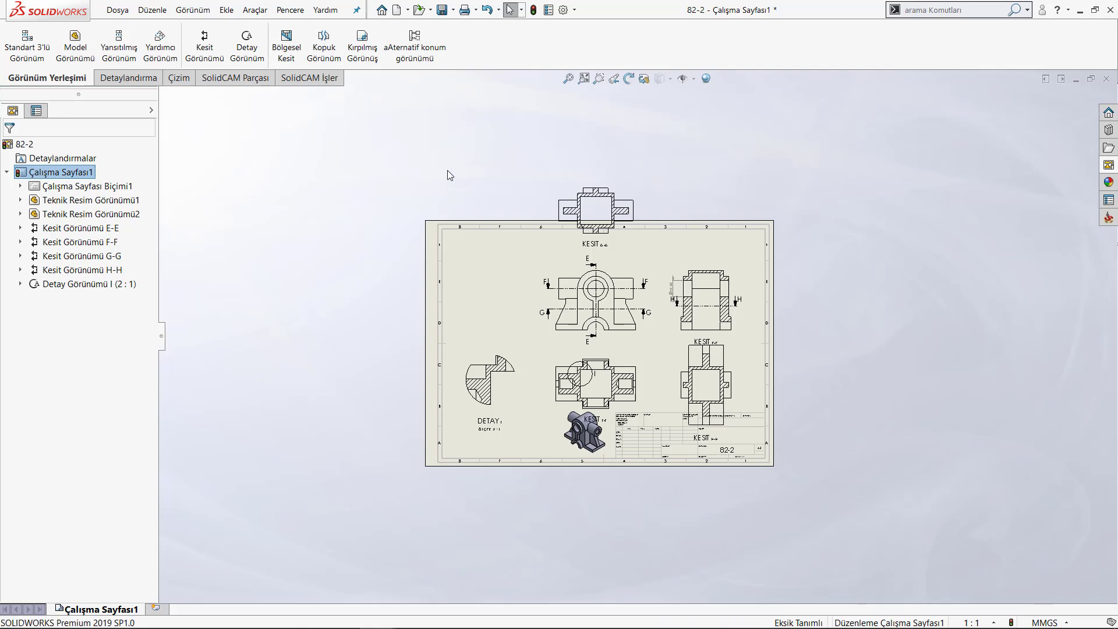
key("f")
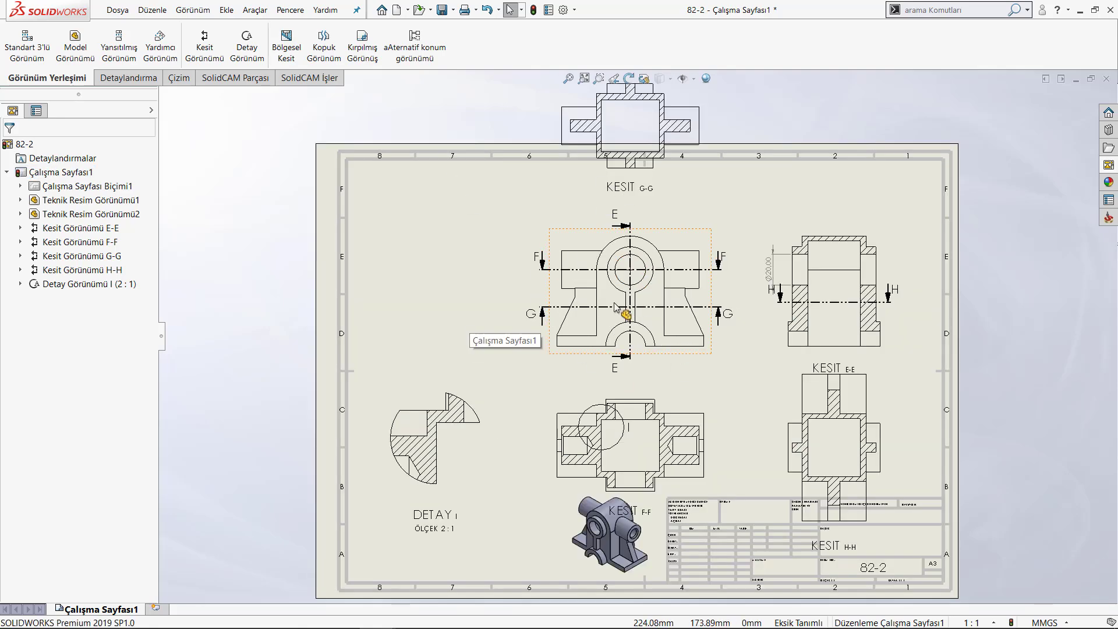
key("z")
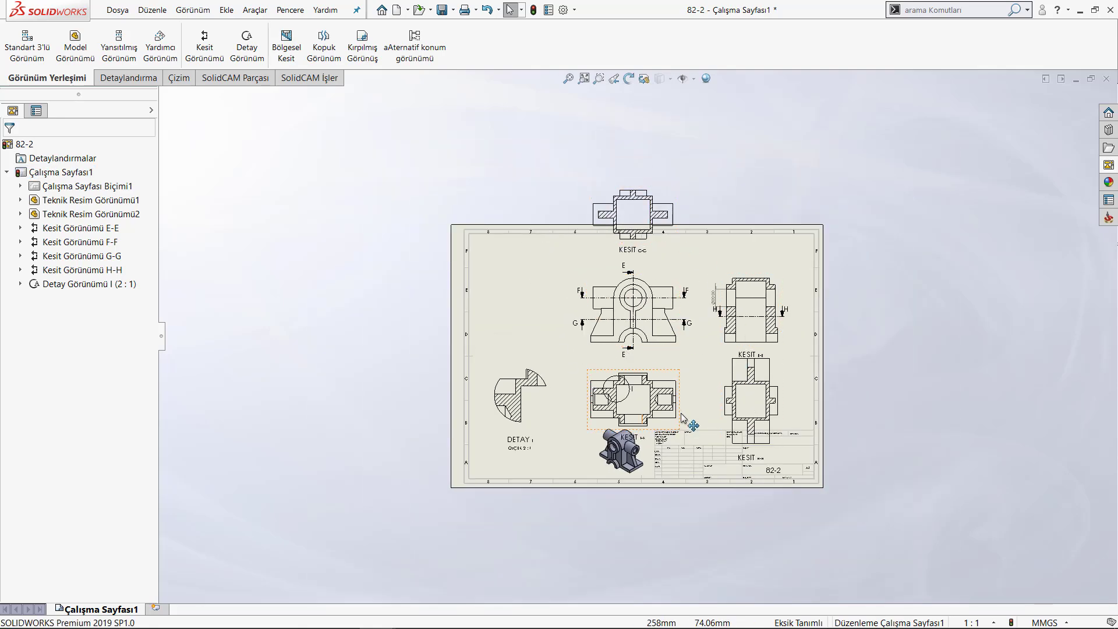
scroll(693, 389, "down", 1)
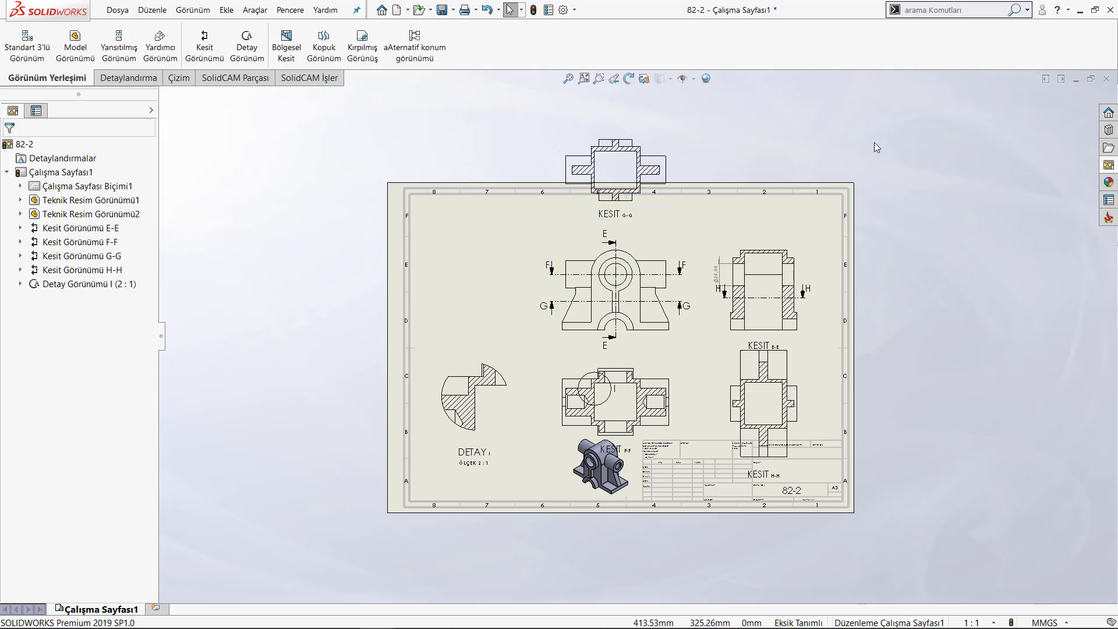
left_click(204, 46)
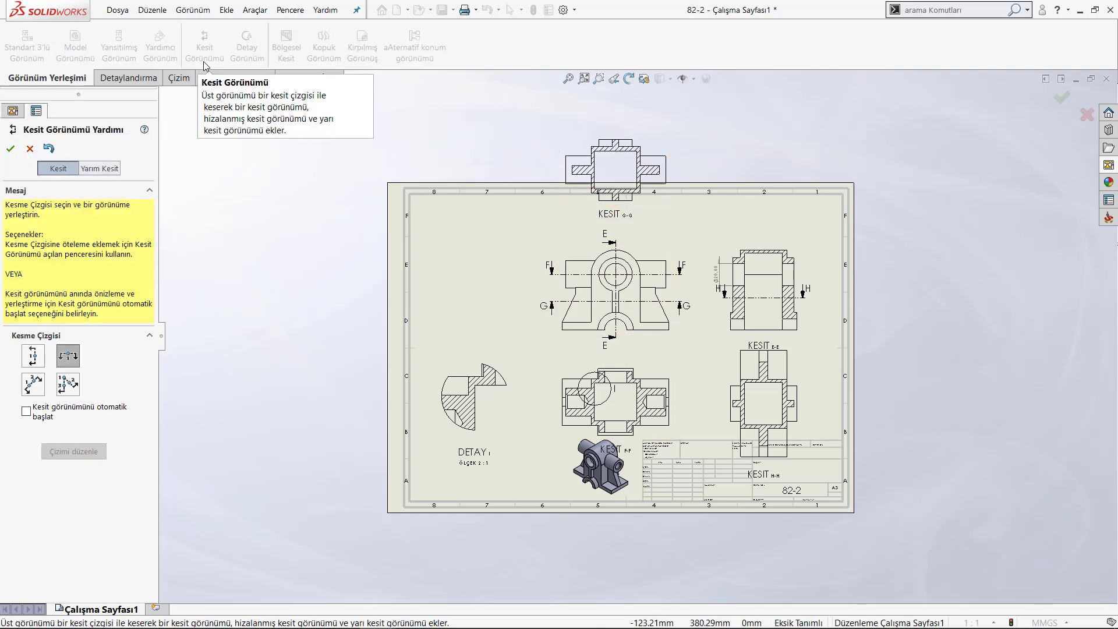